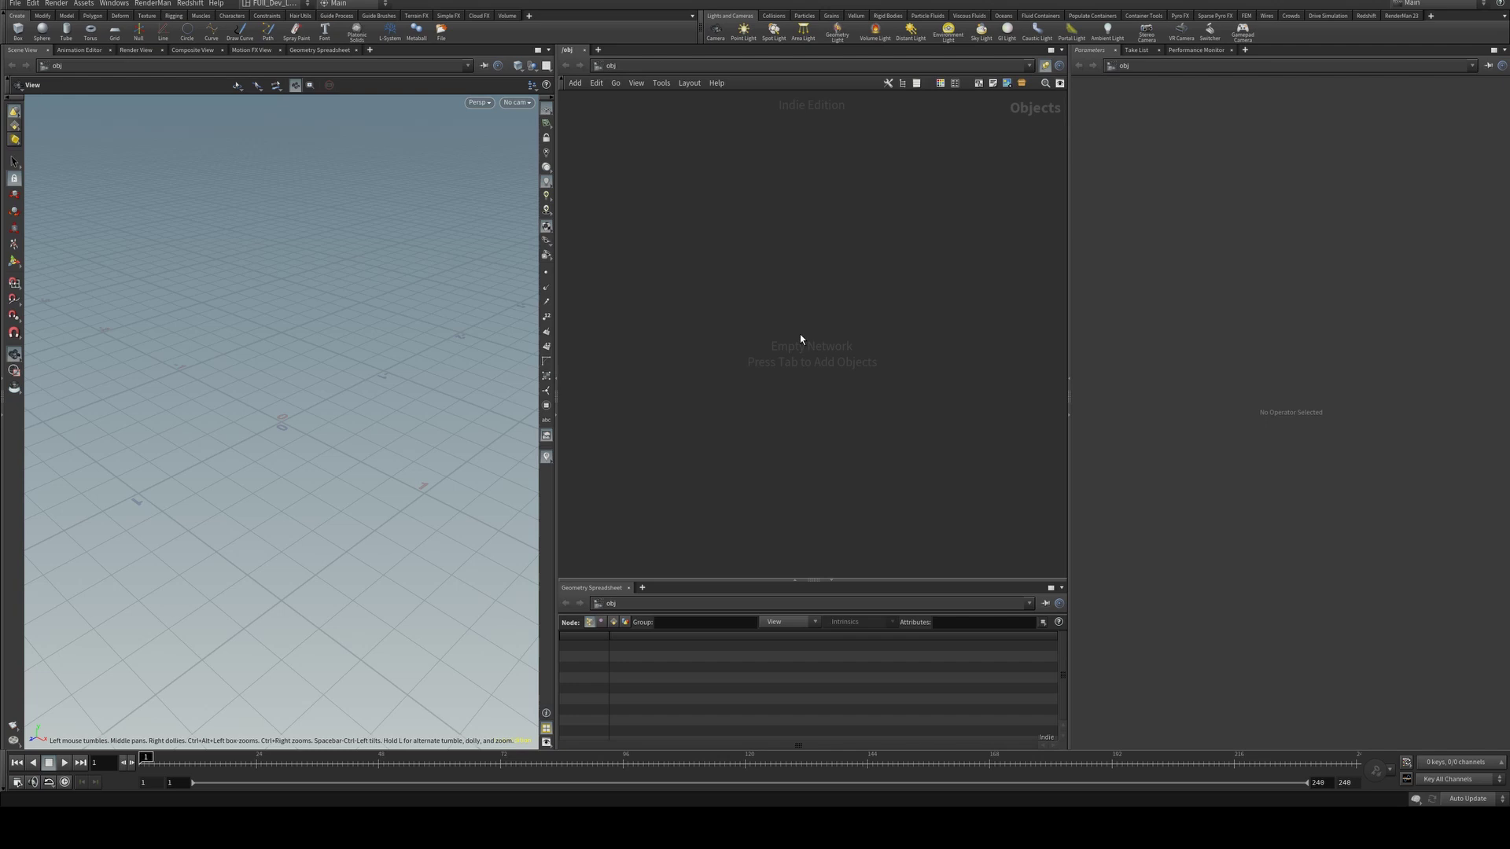
- Create a Geometry object in the empty object network and go inside it
key("Tab")
type("geo")
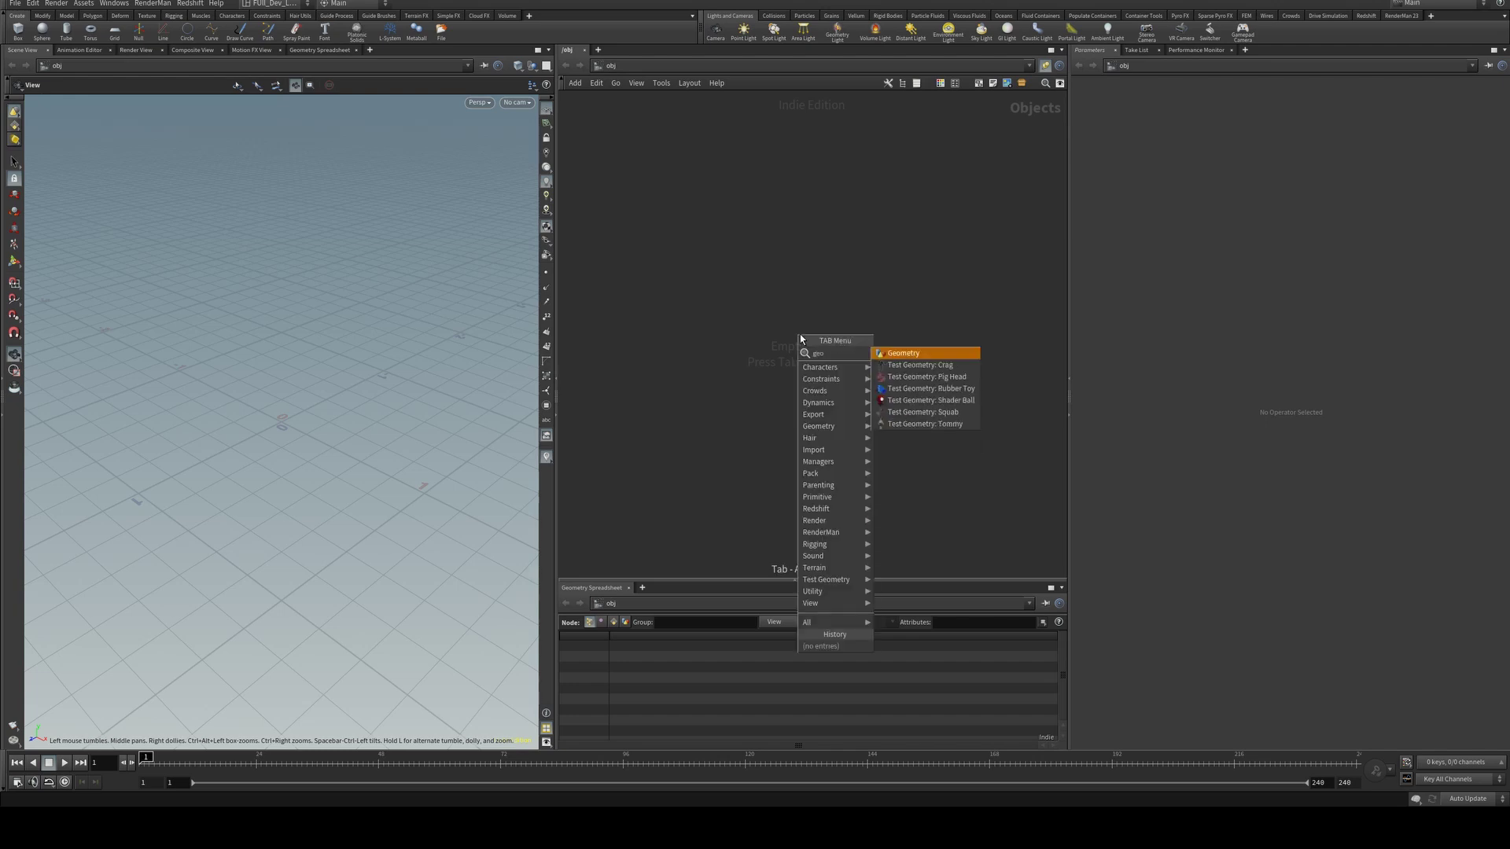
key("Return")
left_click(800, 333)
double_click(800, 333)
- Add a Grid node to the geometry network
key("Tab")
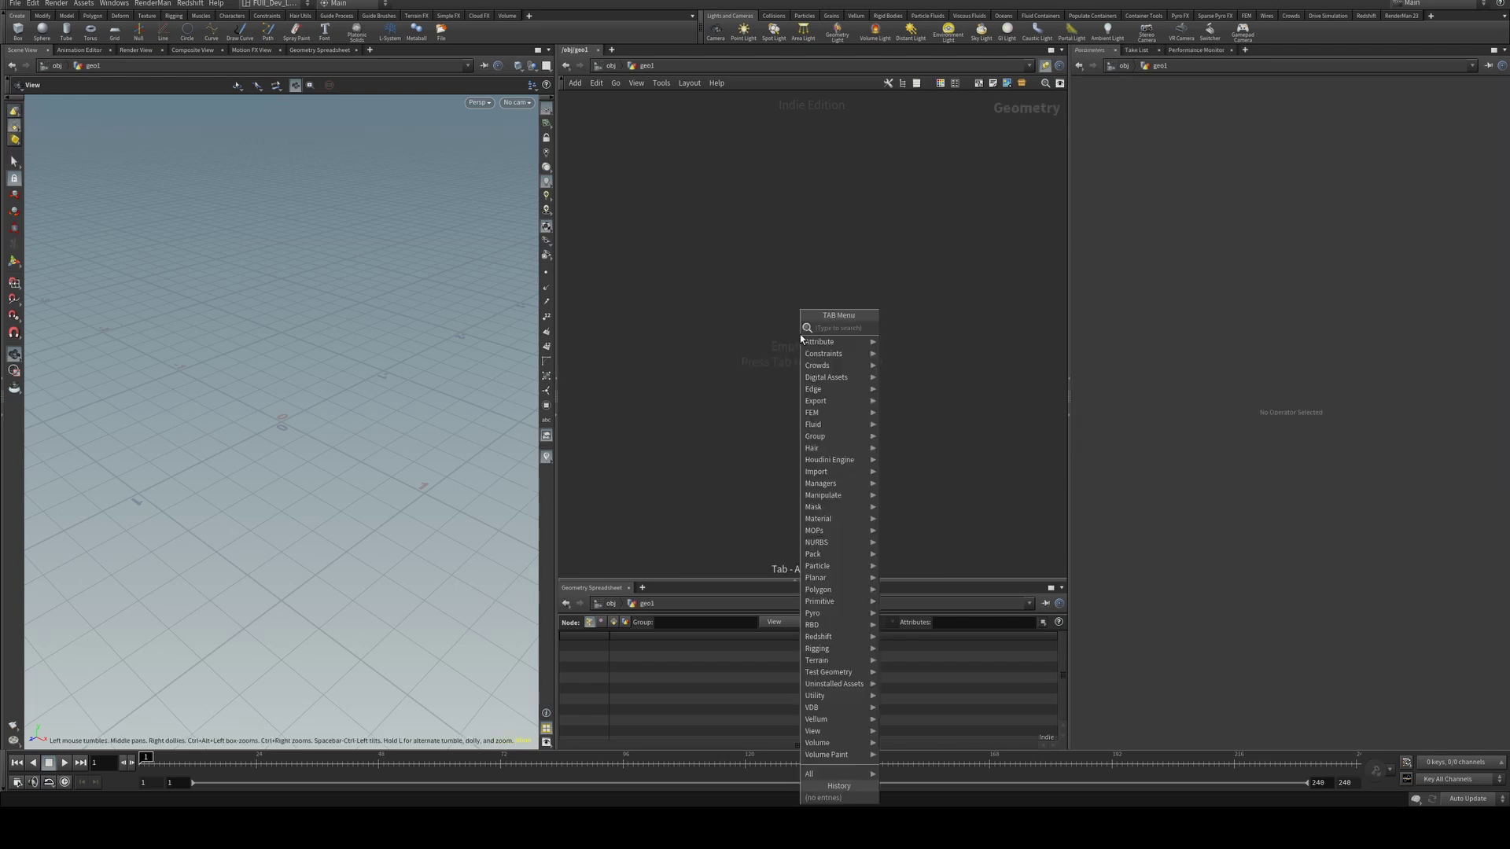
type("grid")
key("Return")
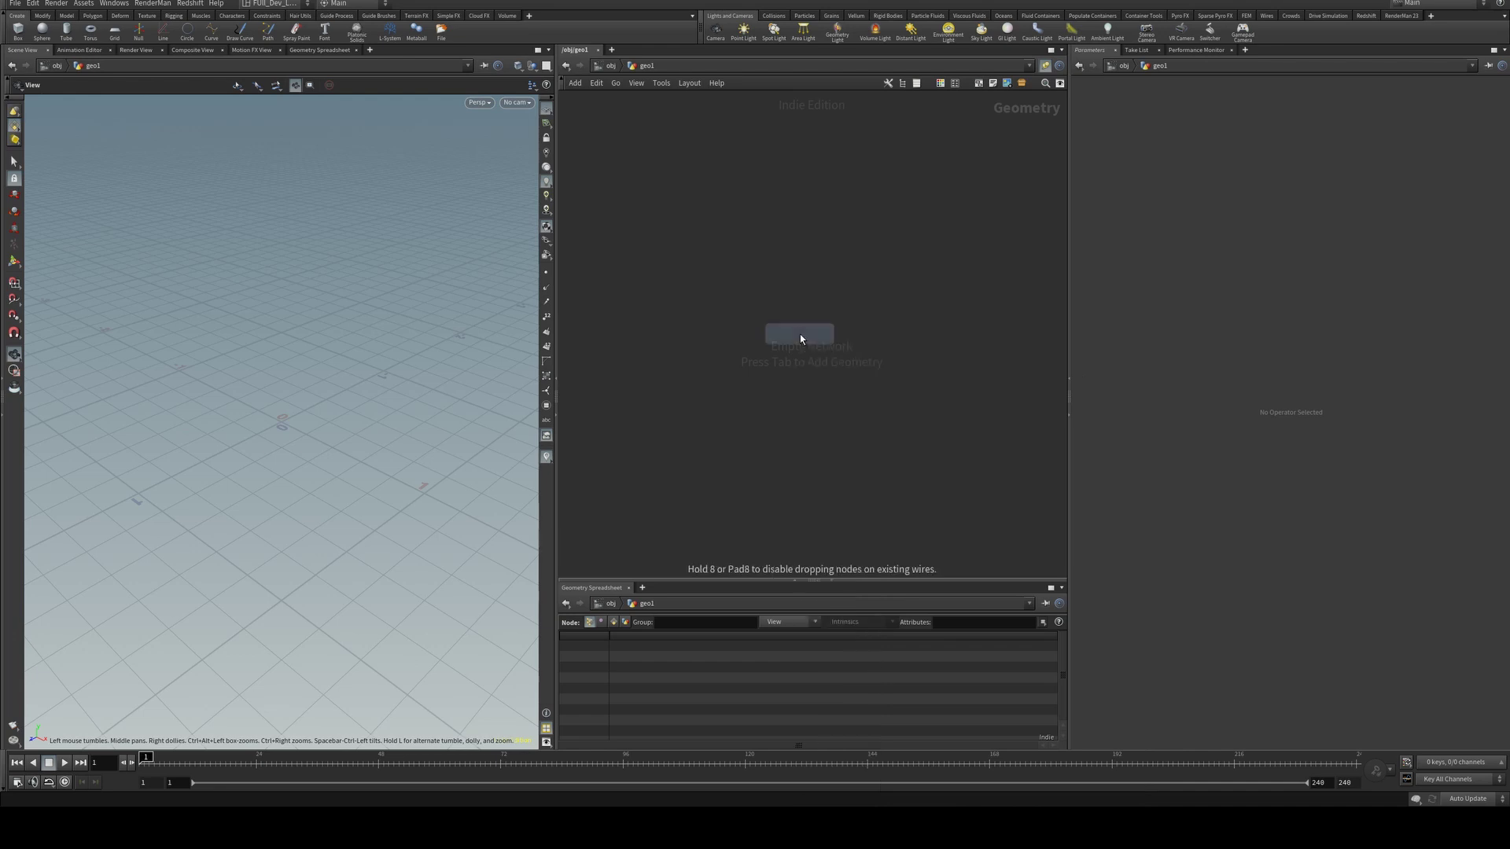
left_click(799, 333)
- Add an Attribute VOP node below the grid, connect the grid to its first input and display it
key("Tab")
type("at")
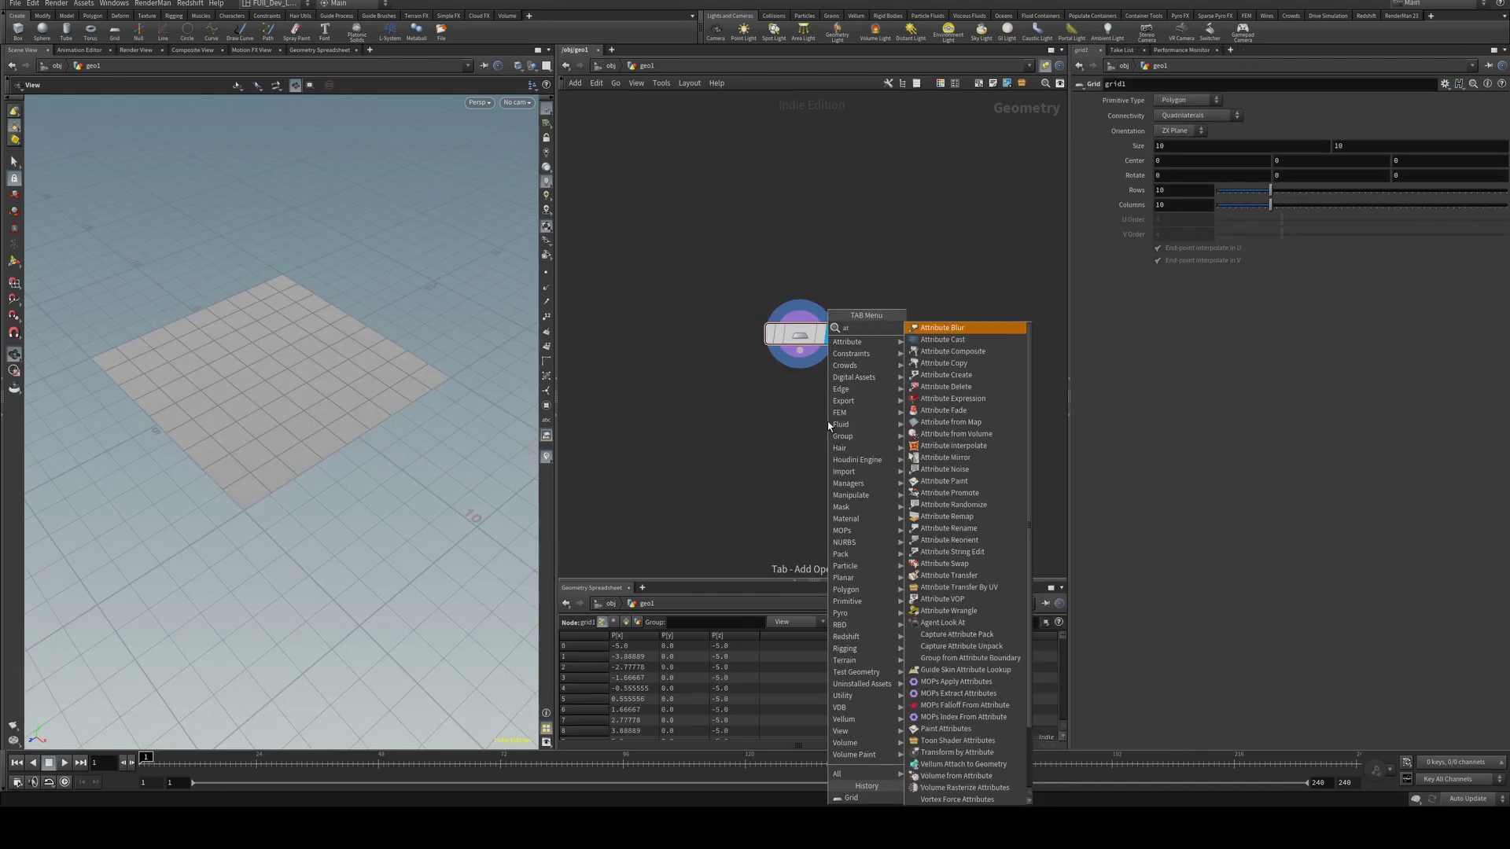
type("trib vop")
key("Return")
left_click(828, 421)
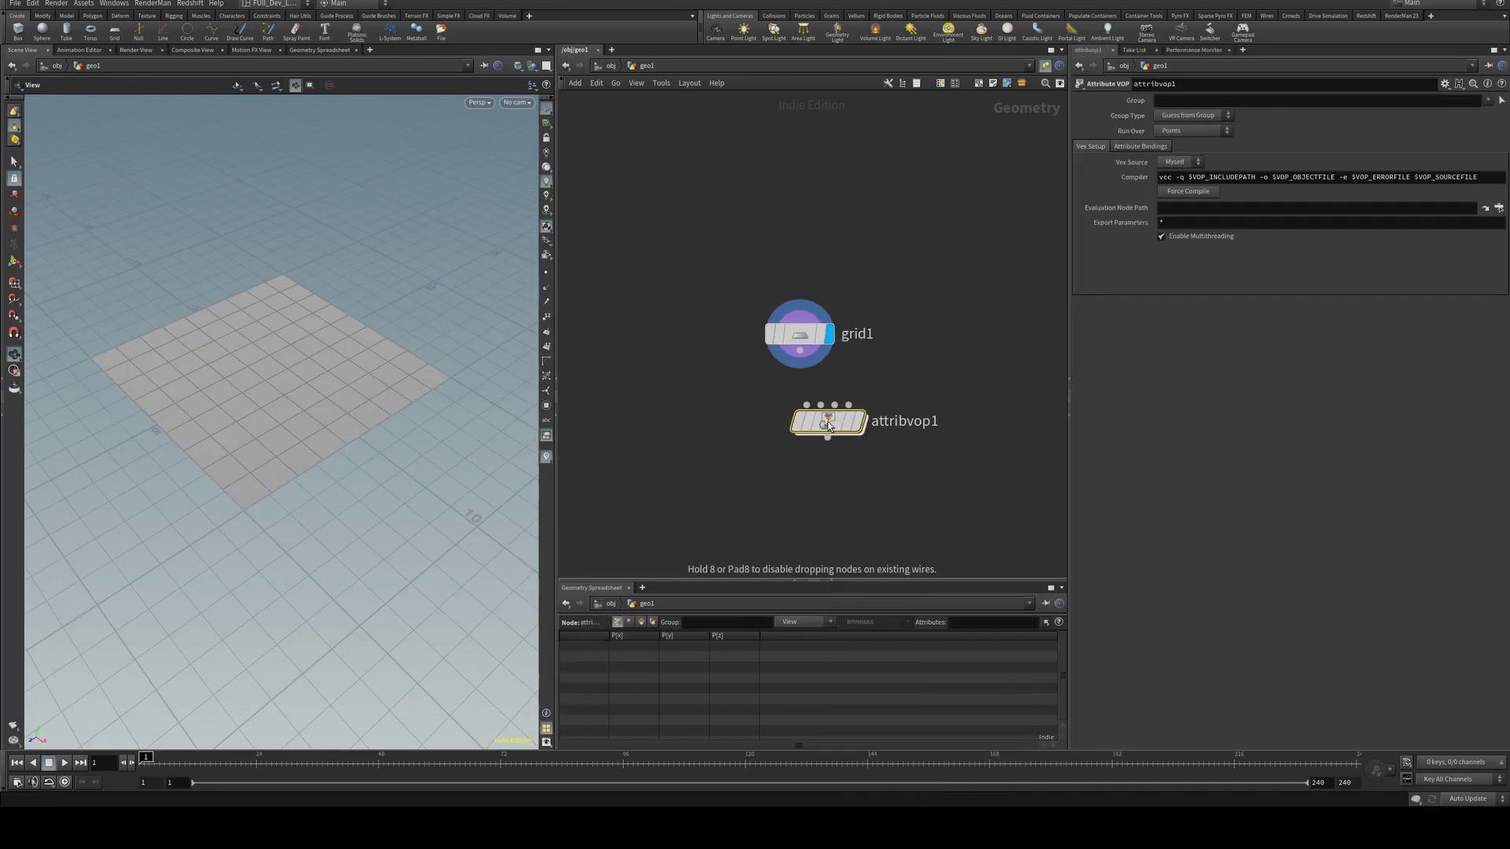
left_click_drag(799, 350, 801, 425)
- Go inside the Attribute VOP and place a Unified Noise node between the global parameters and output nodes
double_click(800, 426)
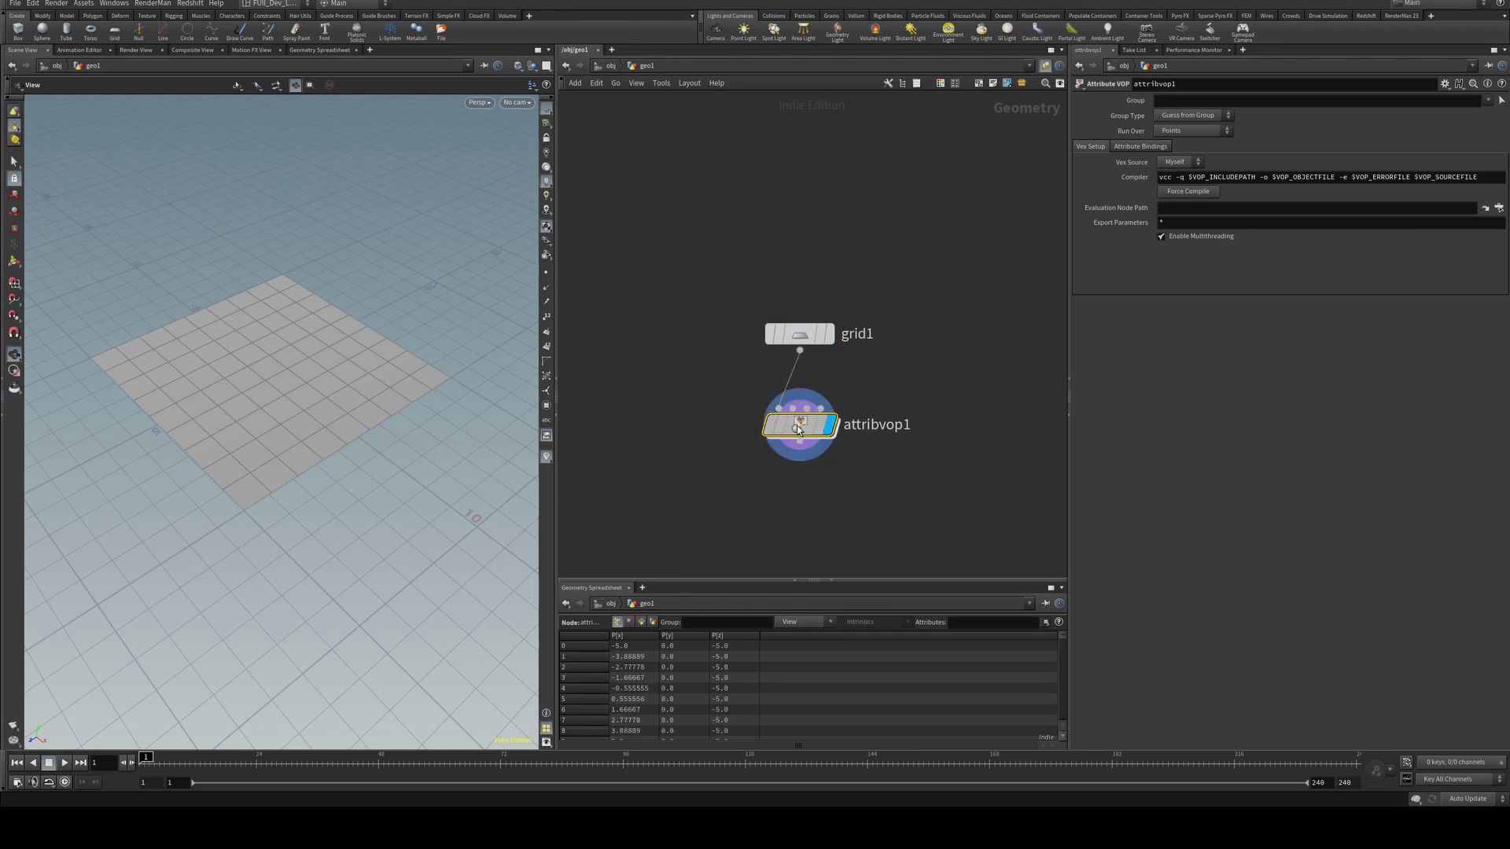
left_click_drag(927, 206, 966, 296)
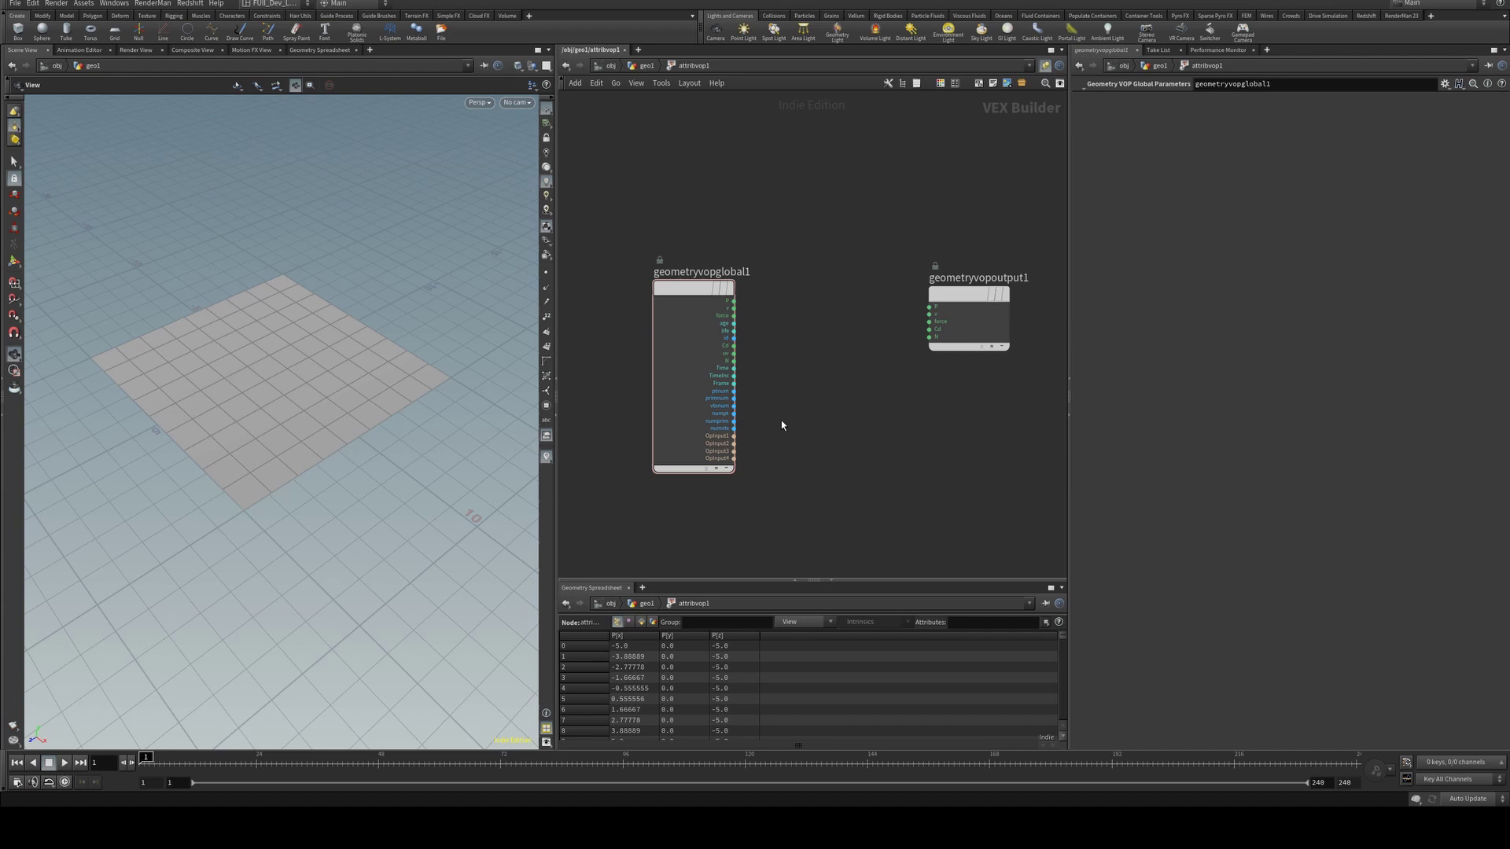
key("Tab")
type("unif")
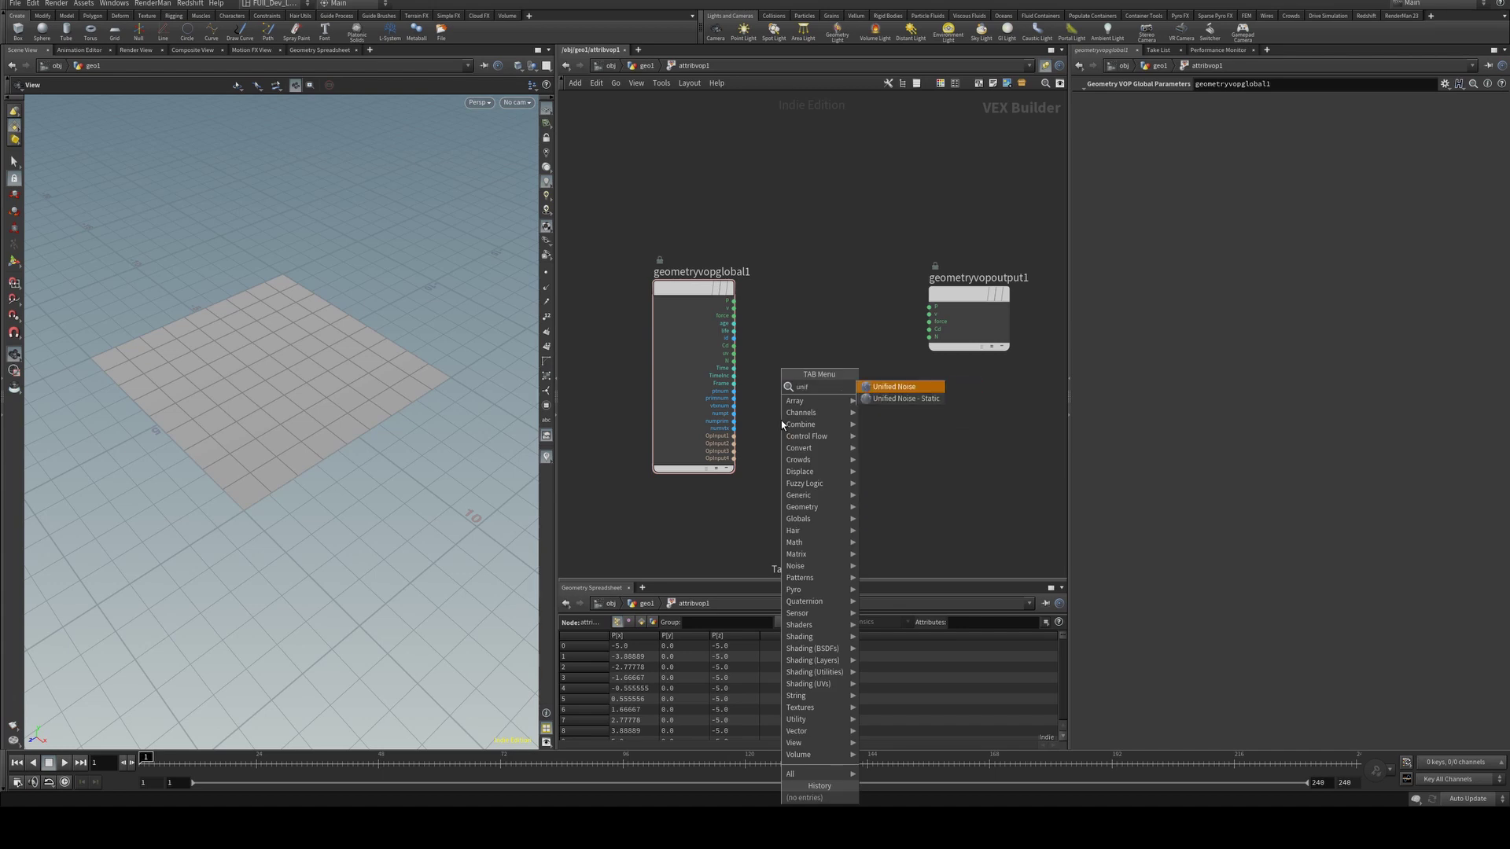
key("Return")
left_click(781, 420)
left_click_drag(781, 419, 859, 305)
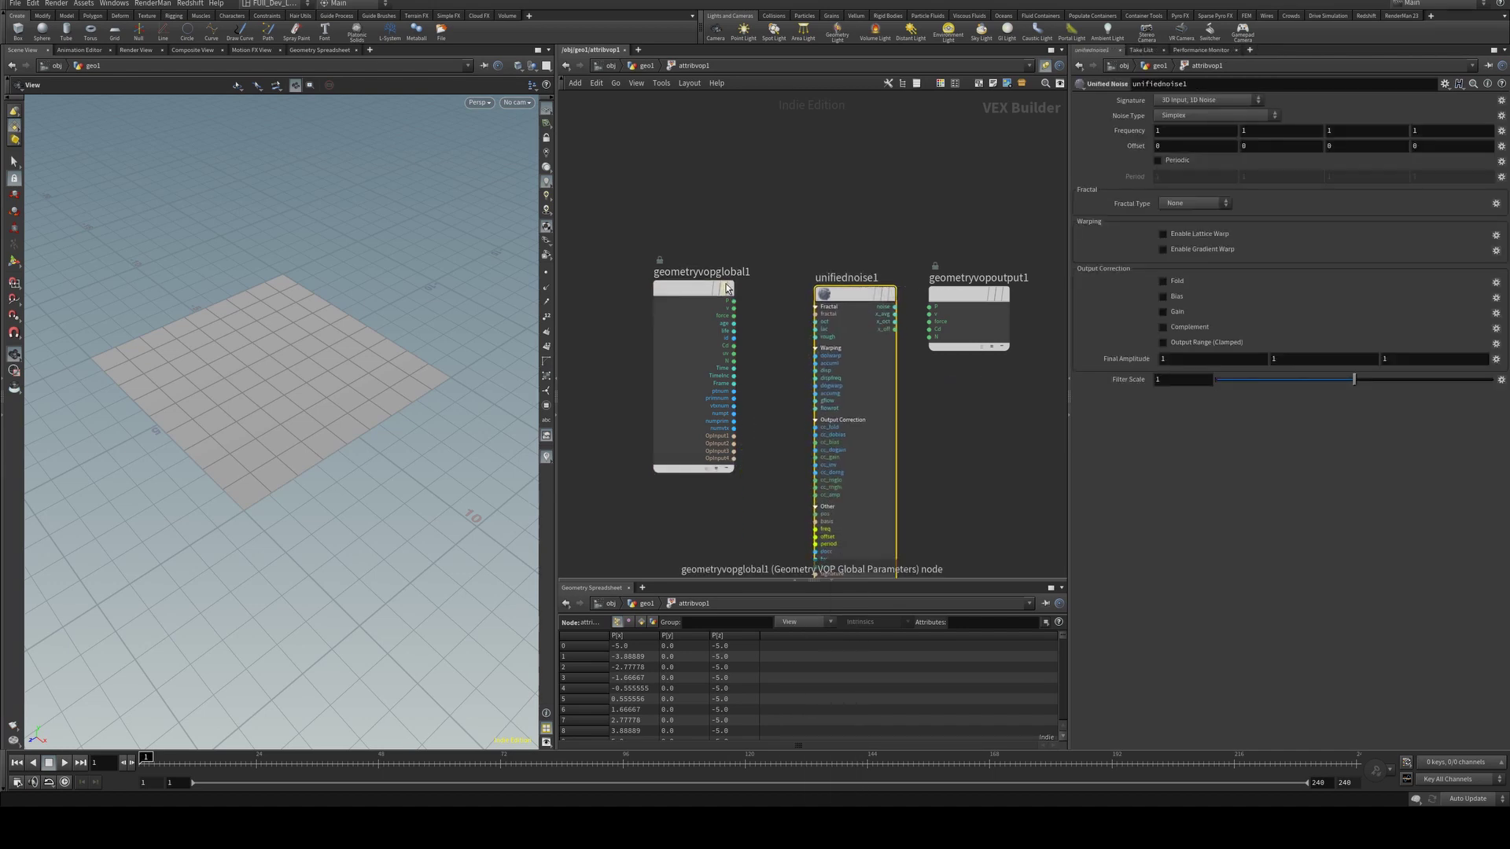
- Connect the global P output to the noise's pos input and space the VOP nodes apart
middle_click_drag(739, 309, 681, 219)
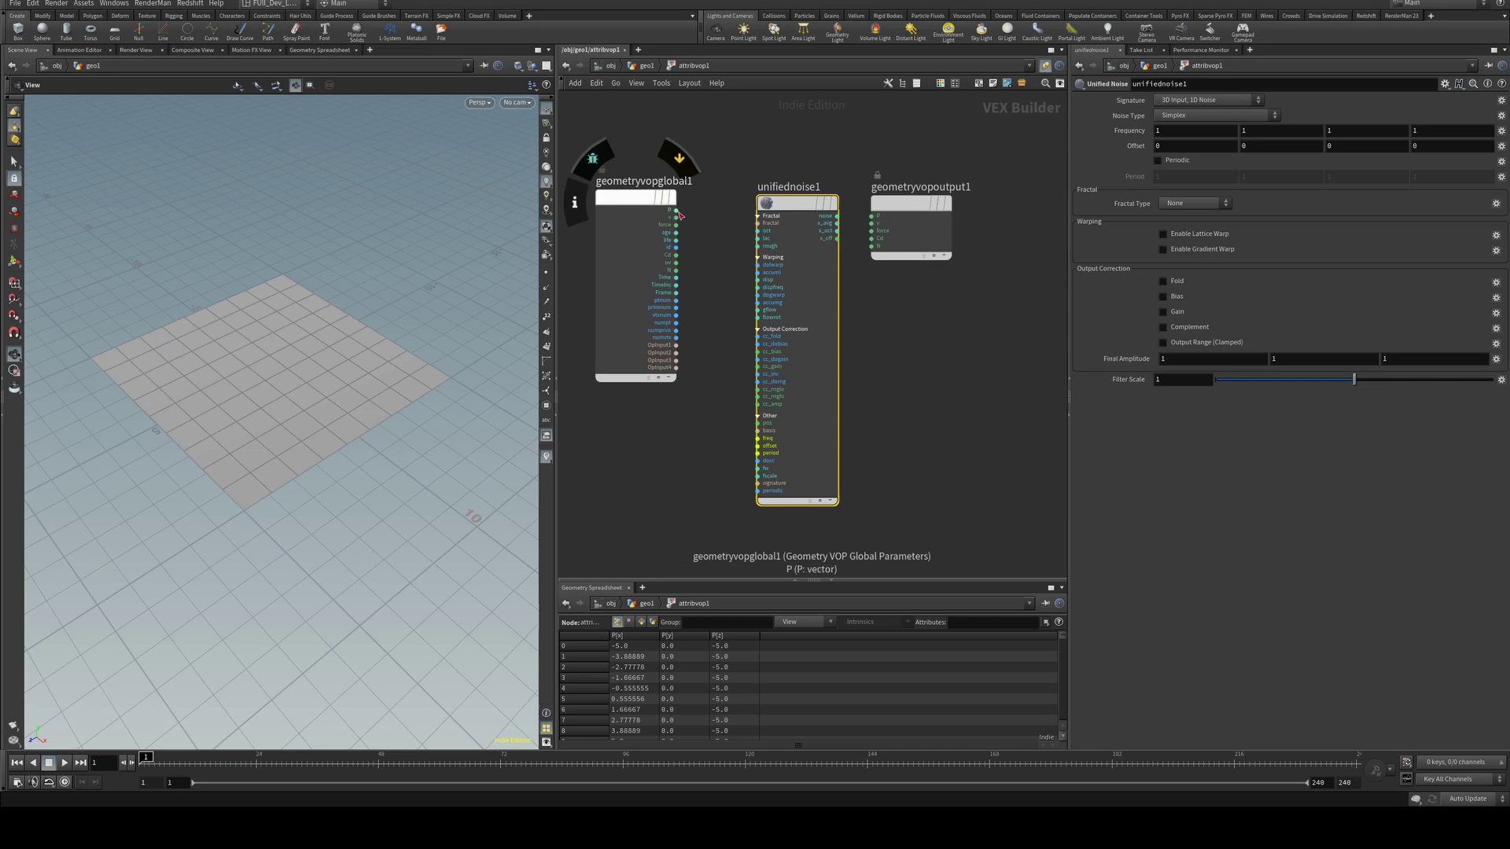
left_click_drag(680, 215, 751, 425)
left_click_drag(773, 187, 738, 216)
left_click_drag(906, 210, 972, 209)
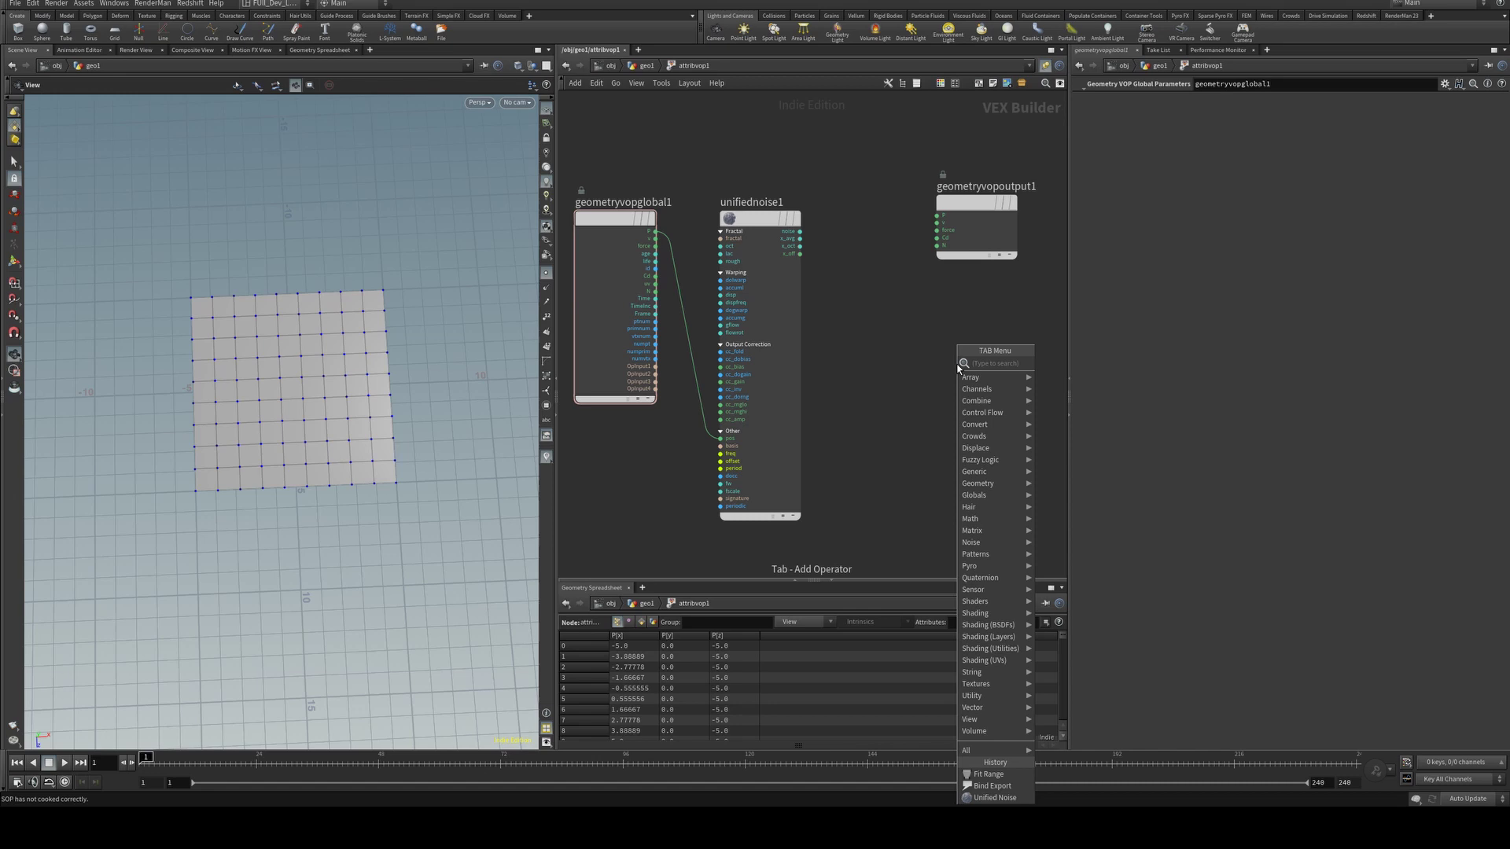
- Add a Bind Export node and connect the unified noise's noise output to its input
type("bindex")
key("Return")
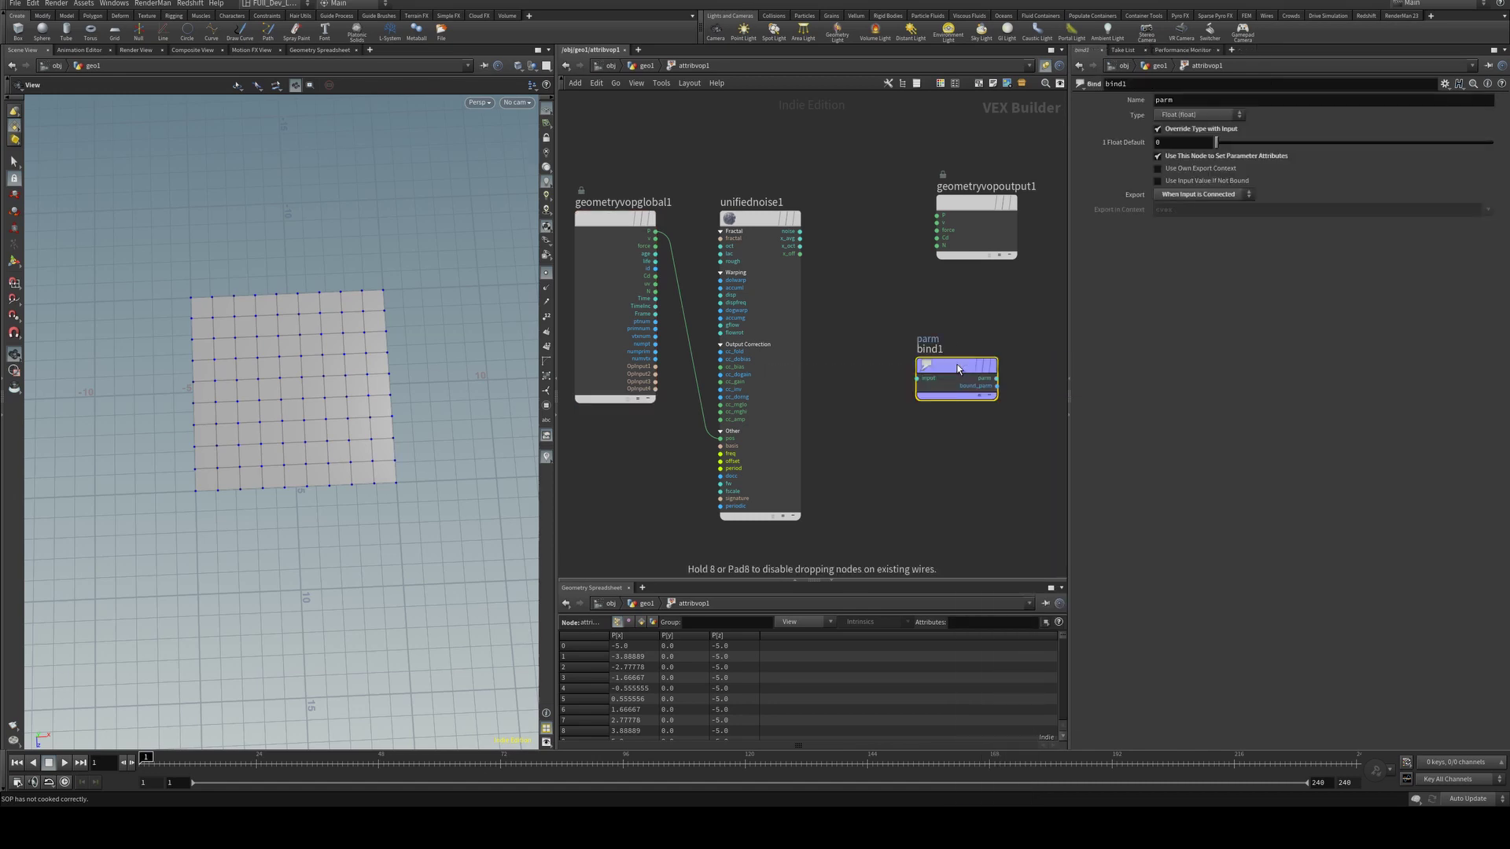
left_click_drag(799, 232, 939, 371)
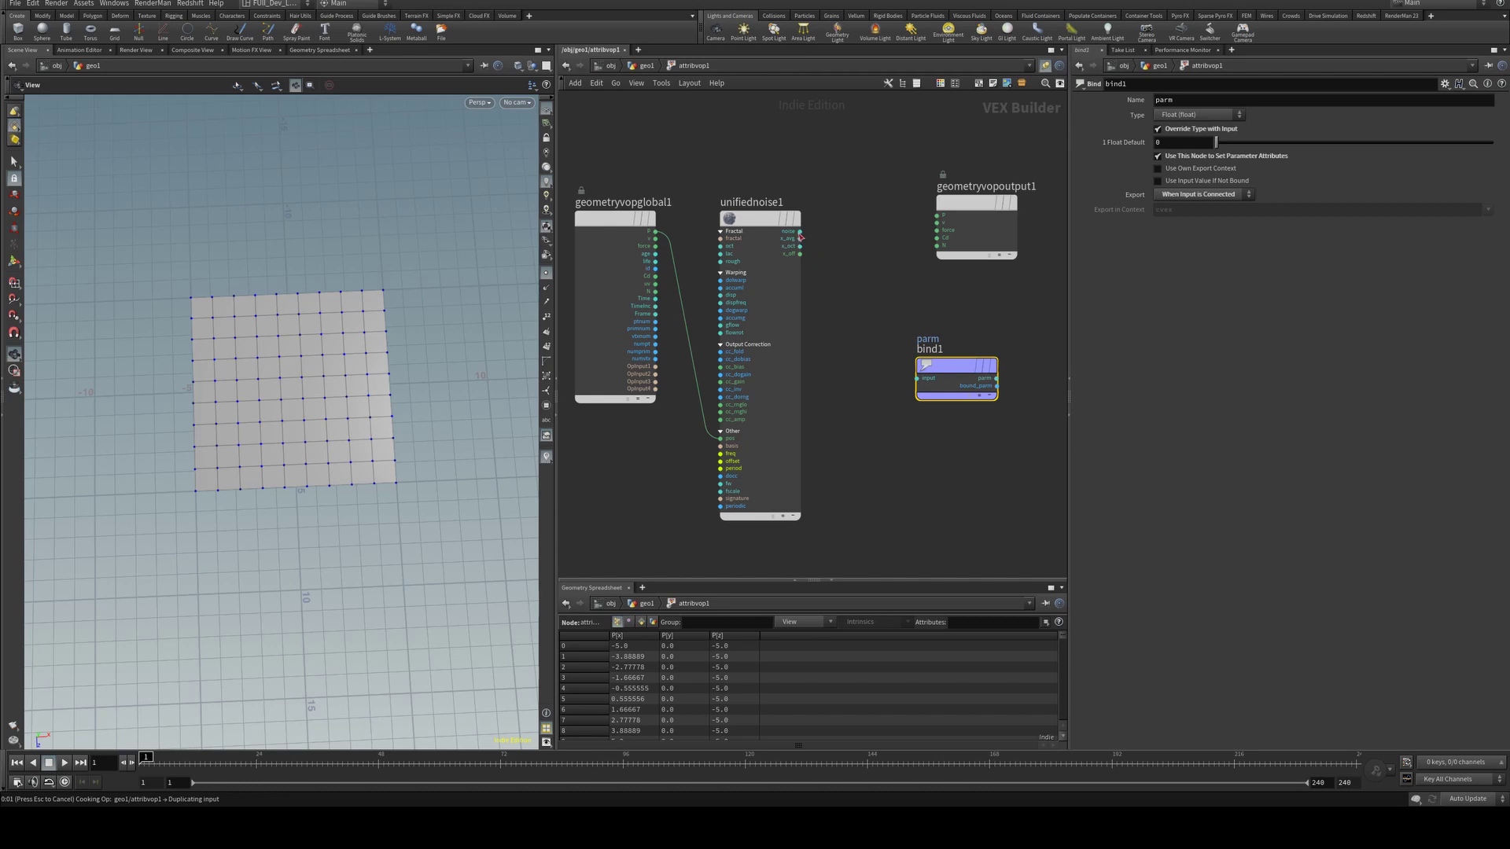
left_click_drag(801, 236, 971, 348)
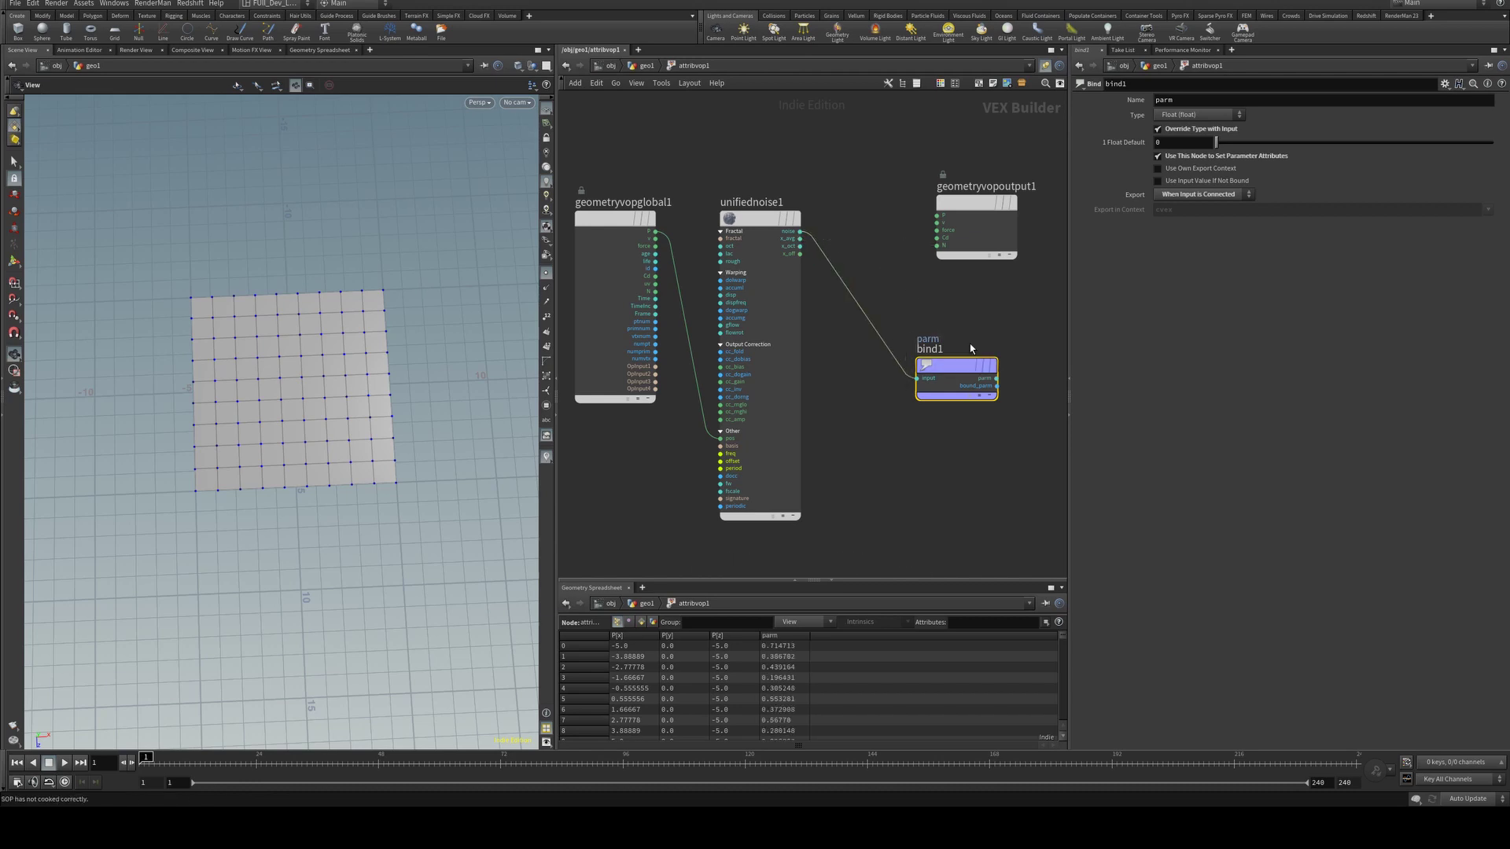
- Name the Bind Export attribute density
double_click(1187, 102)
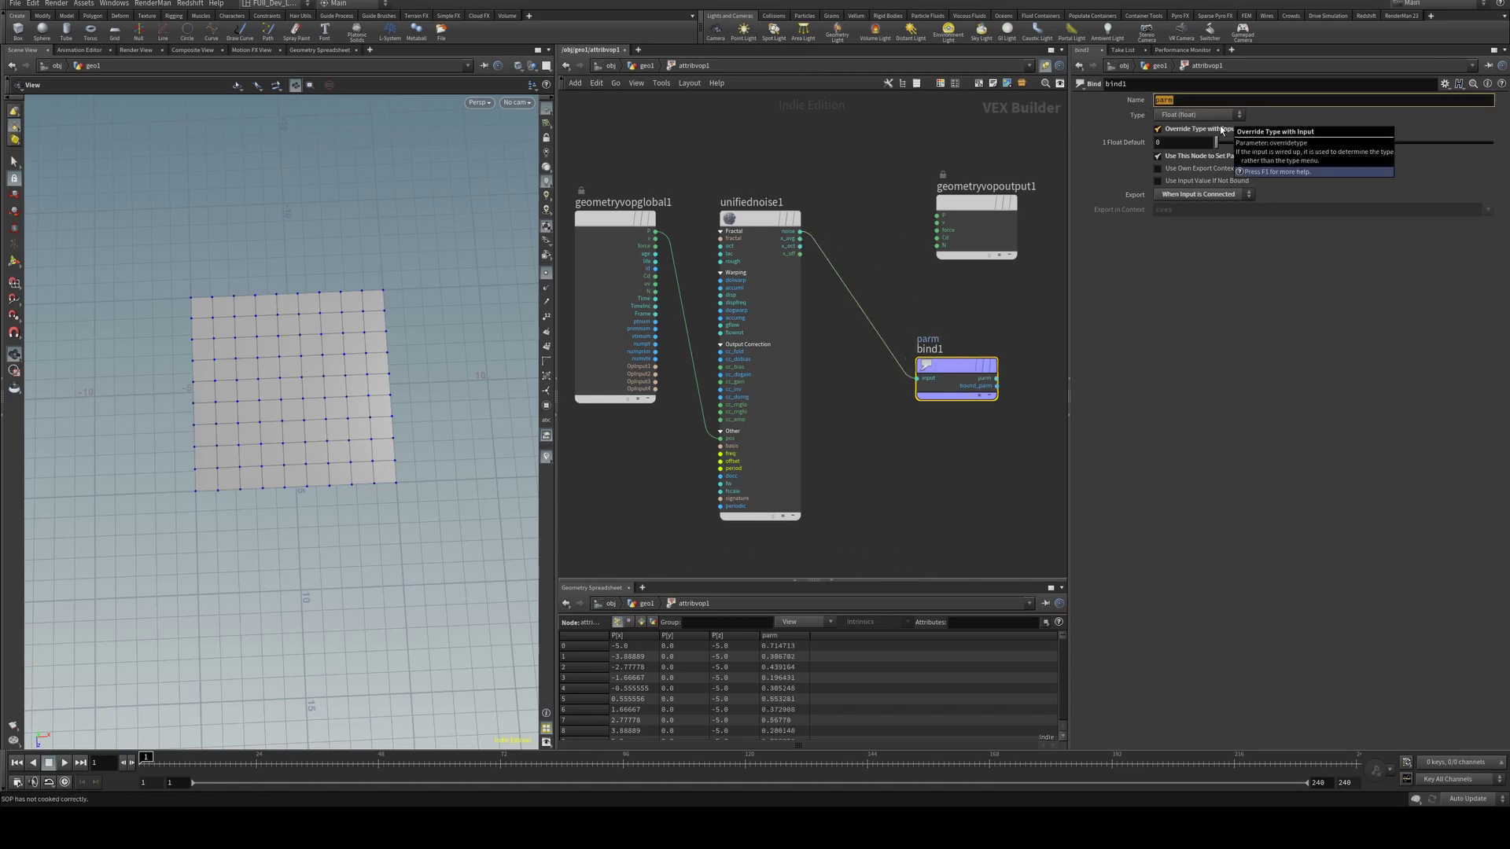
type("density")
key("Return")
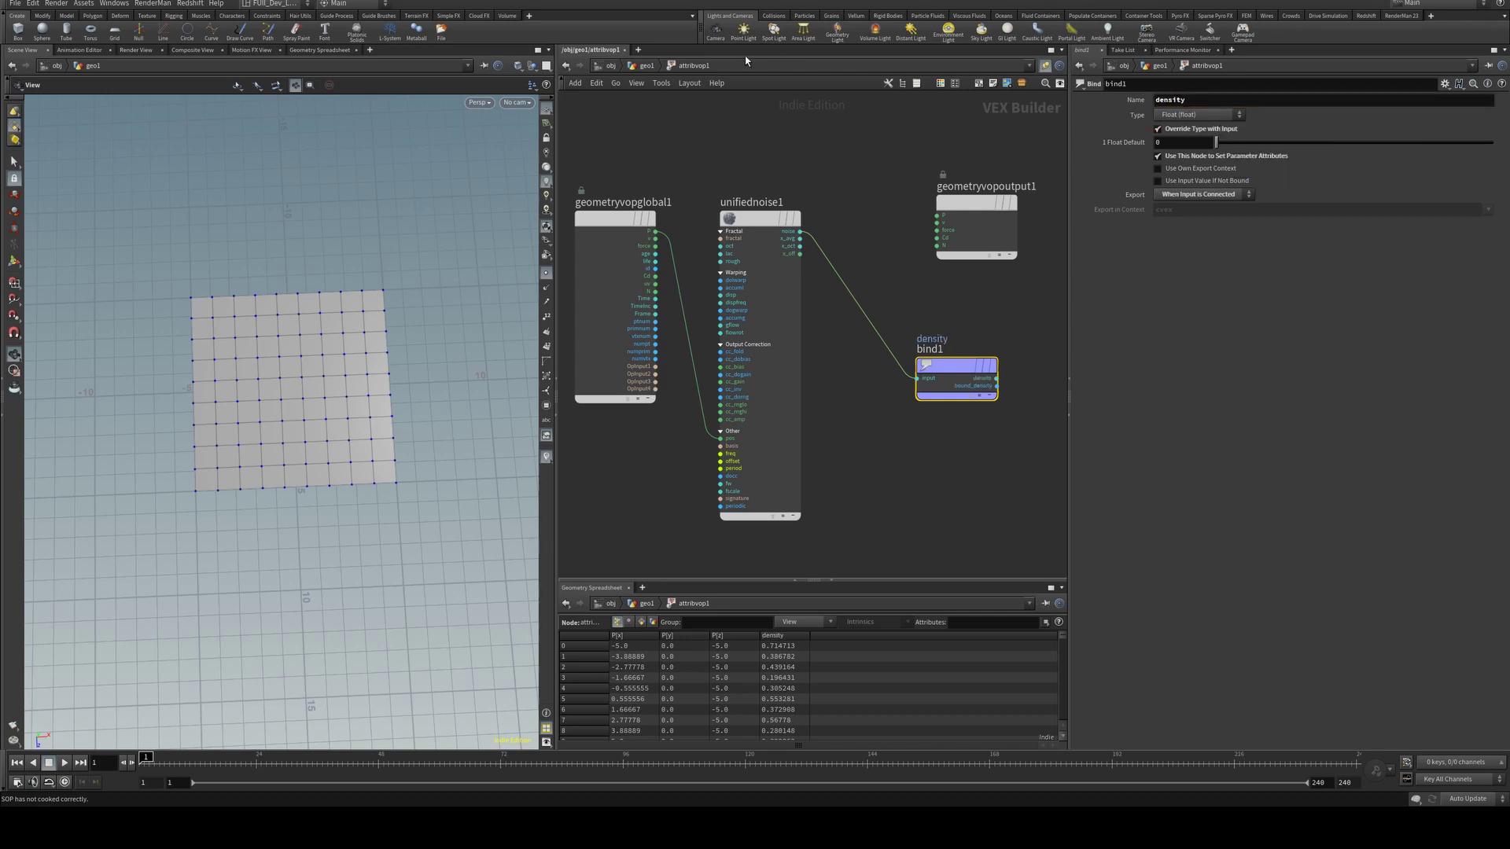
- Return to the geometry network, add a Scatter node fed by the Attribute VOP and display it
left_click(645, 66)
key("Tab")
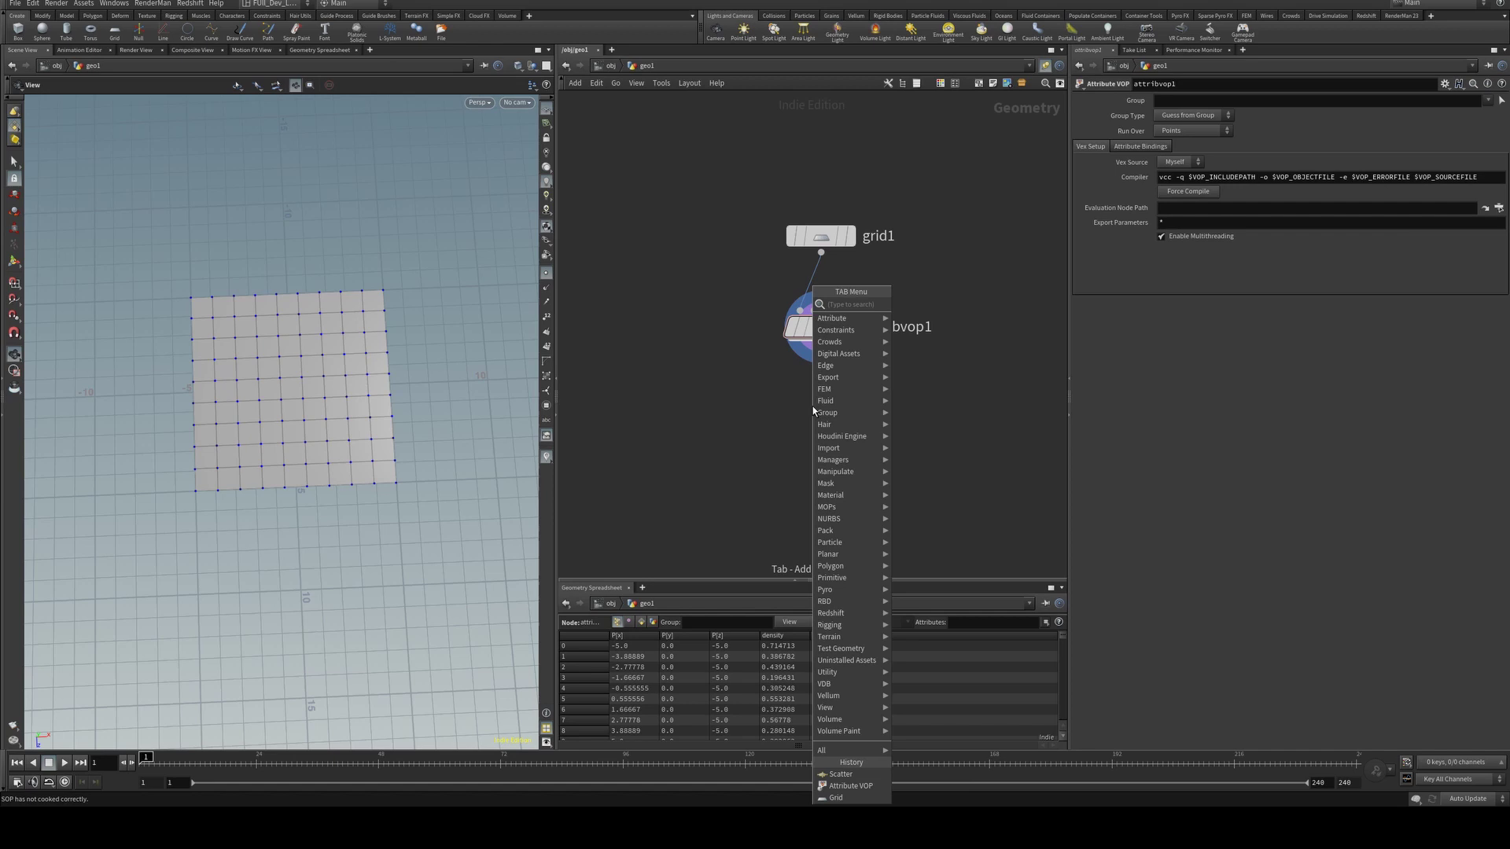
type("scatter")
key("Return")
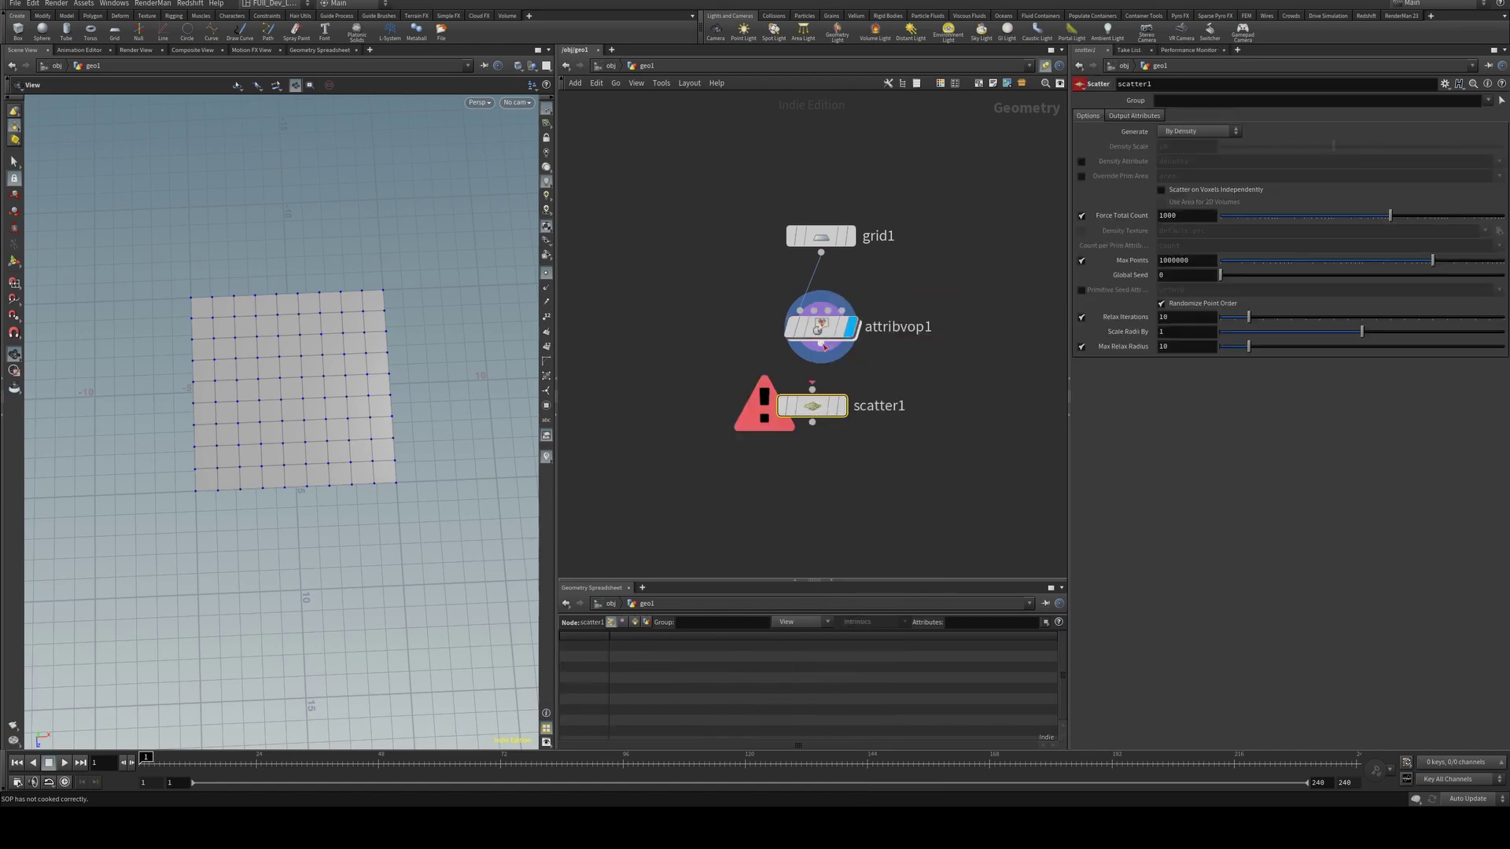
left_click(812, 408)
left_click_drag(813, 407, 822, 423)
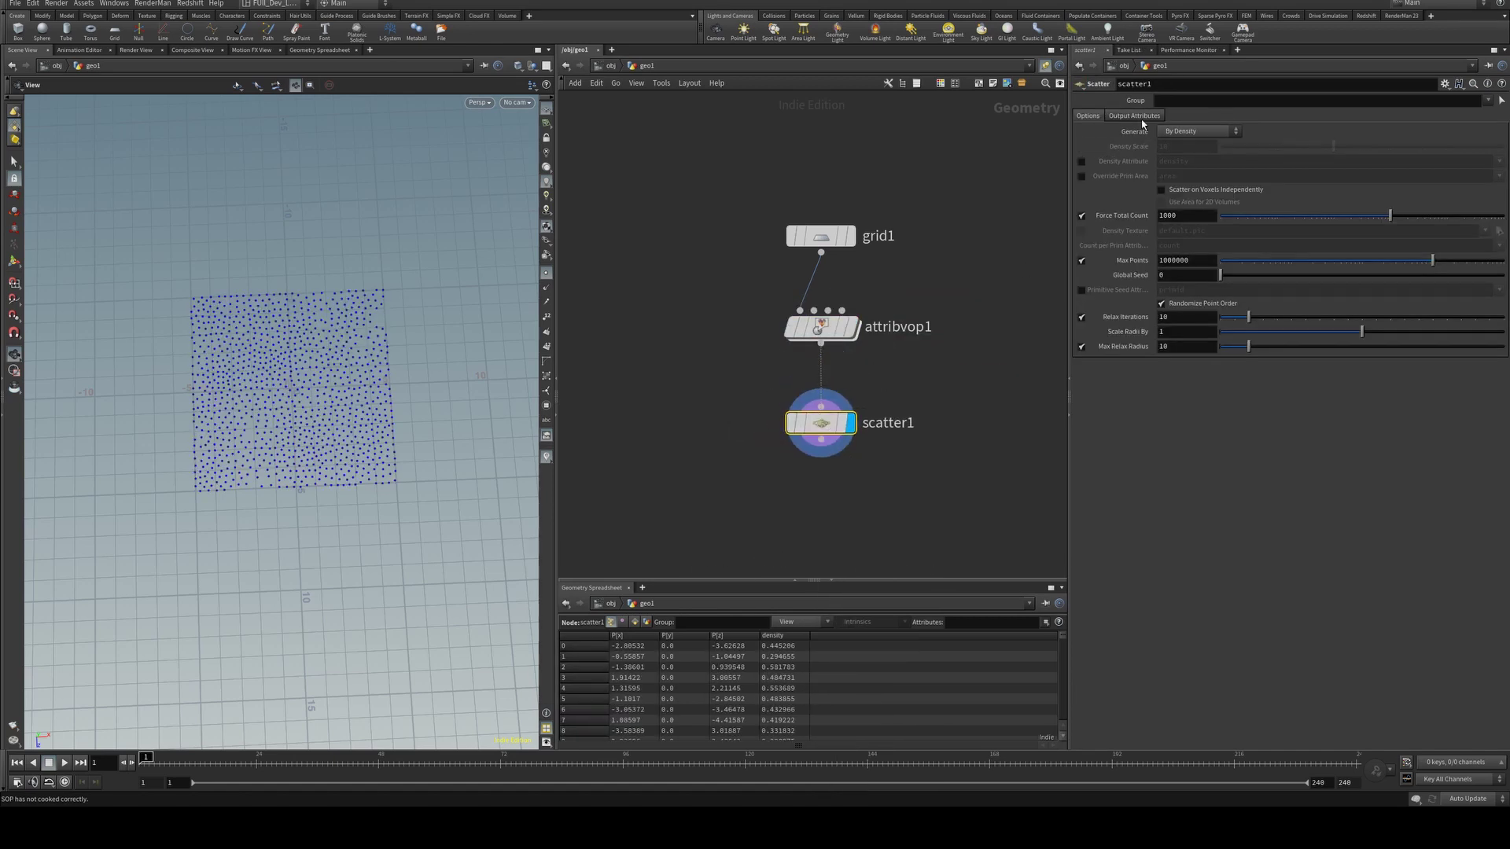
- Set the scatter's Force Total Count to 5000 and enable its Density Attribute option
left_click_drag(1182, 214, 1011, 221)
type("1")
key("BackSpace")
type("5000")
key("Return")
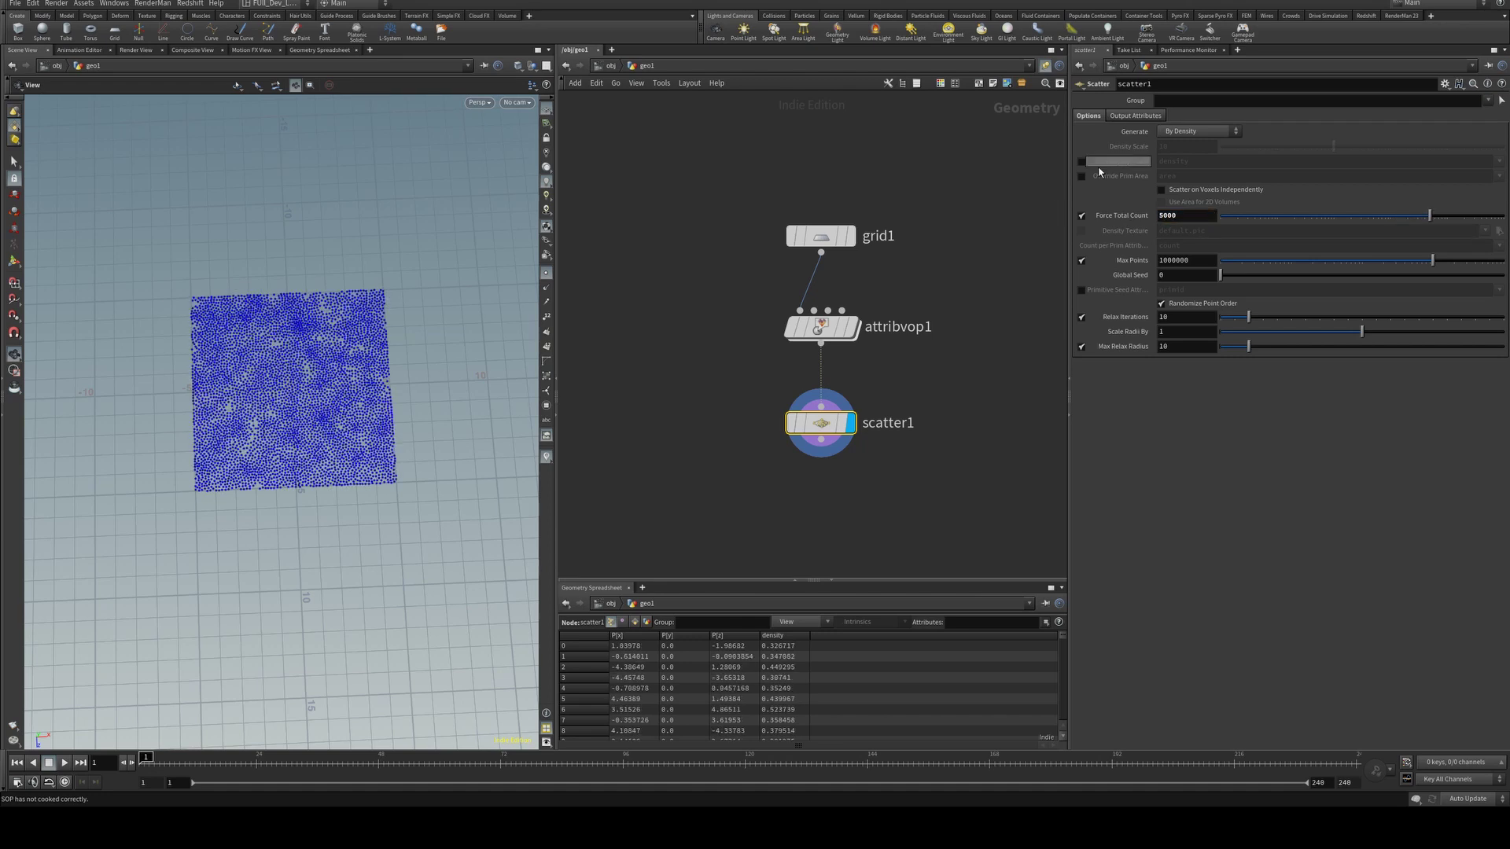
left_click(1081, 162)
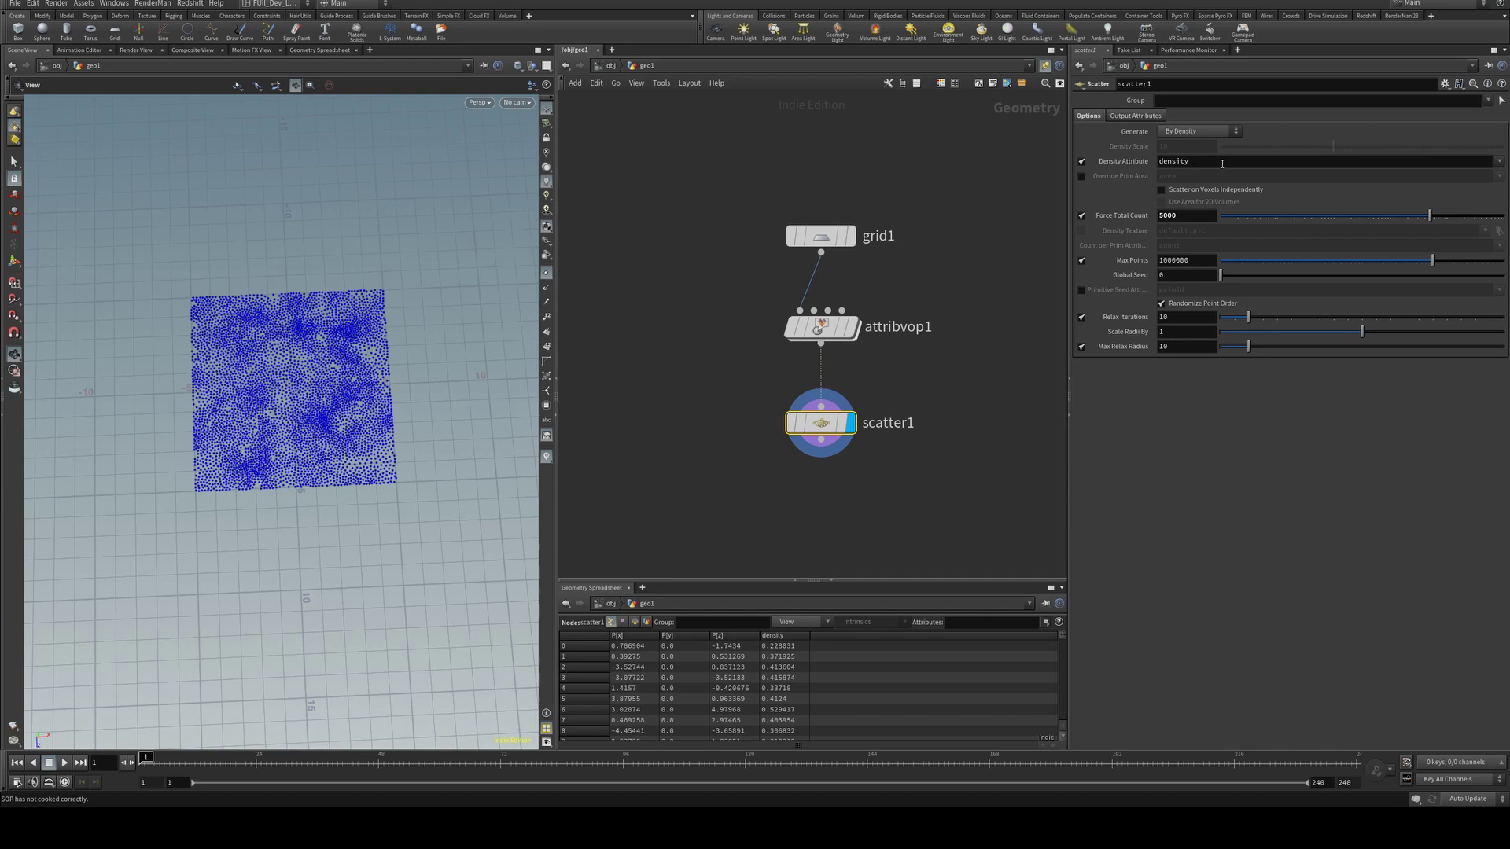
- Inside the Attribute VOP, set the Unified Noise's noise type to Simplex and inspect the scattered points
double_click(823, 327)
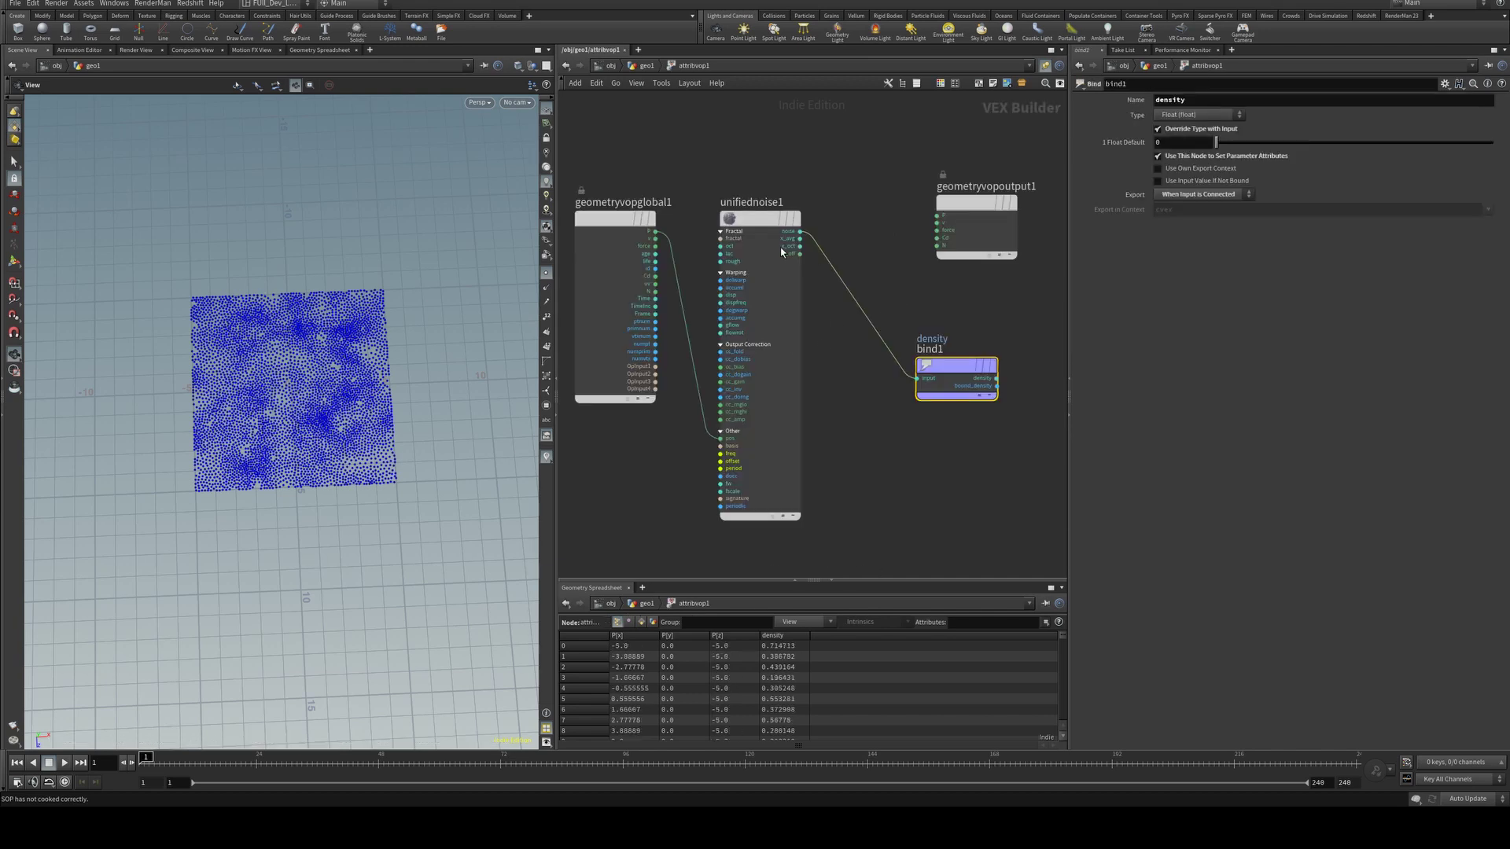
left_click_drag(781, 252, 796, 251)
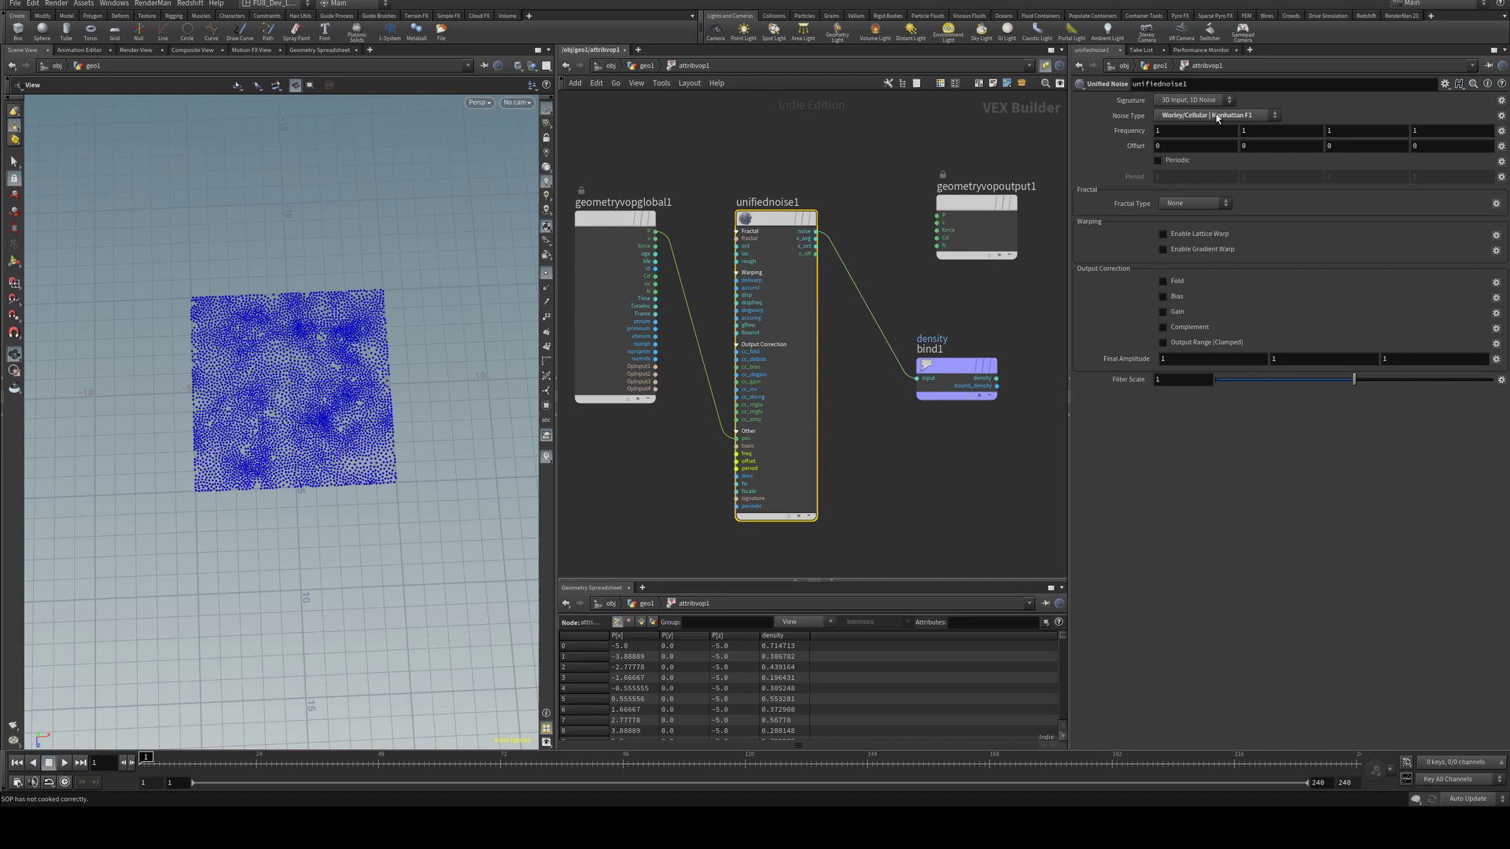
left_click(1217, 118)
left_click(1210, 187)
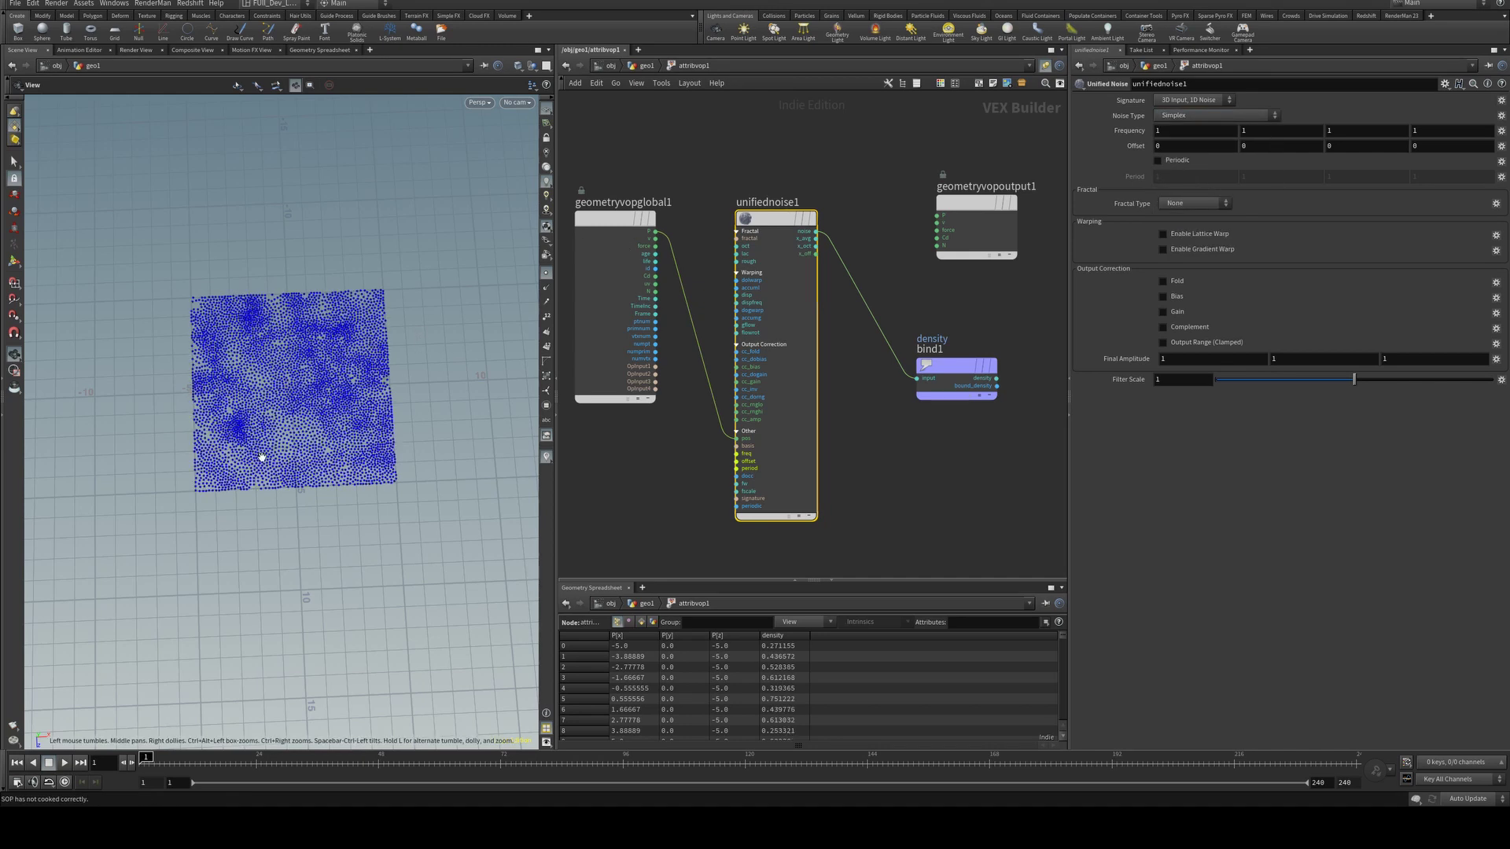
left_click_drag(184, 427, 229, 388)
right_click_drag(229, 387, 527, 382)
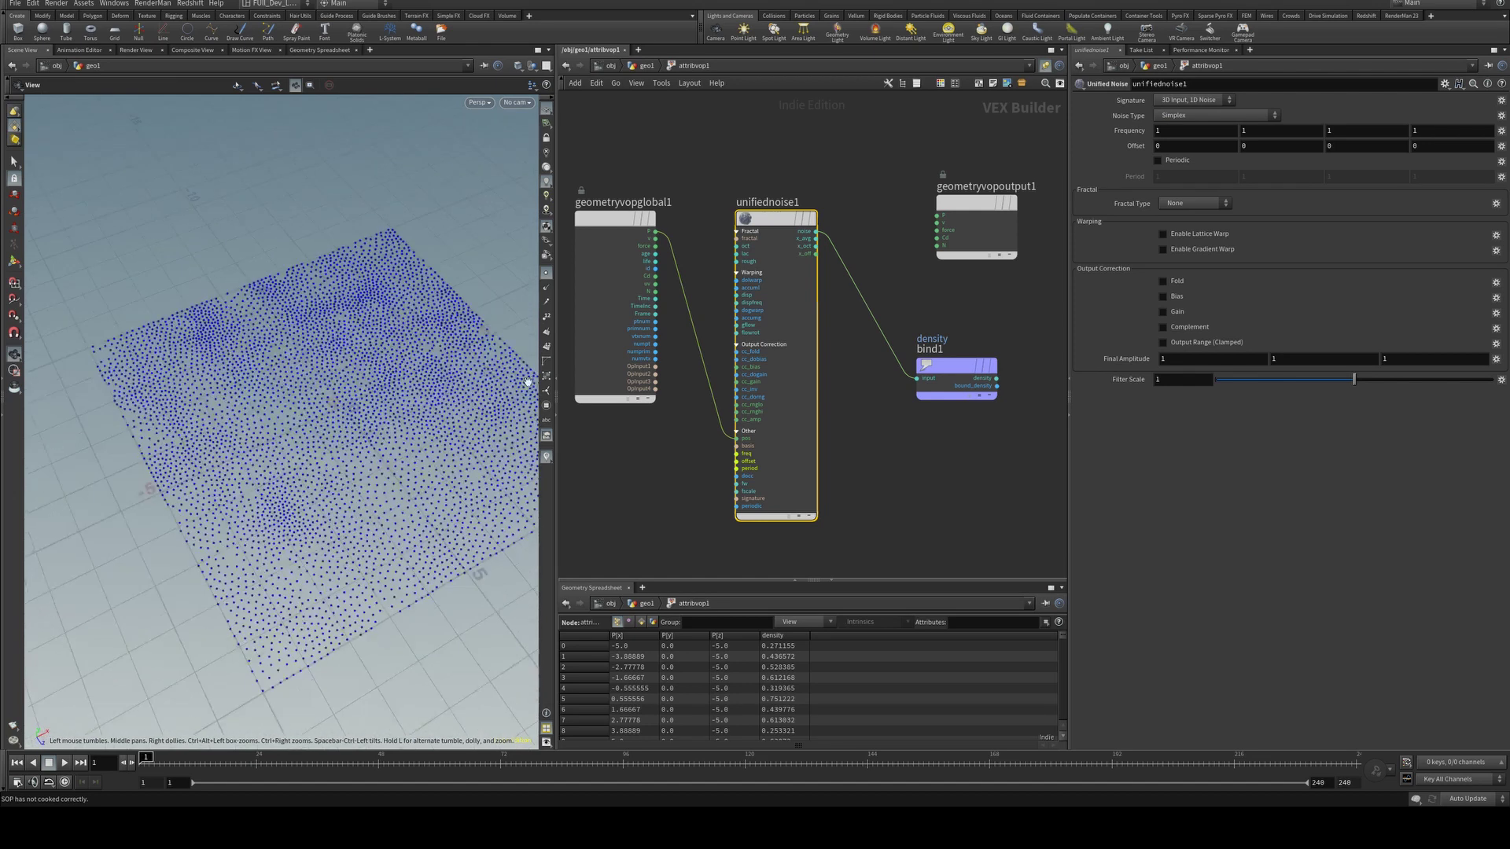
left_click_drag(527, 382, 358, 327)
- Insert a Fit Range node between the noise and the density export and create input parameters for its range inputs
key("Tab")
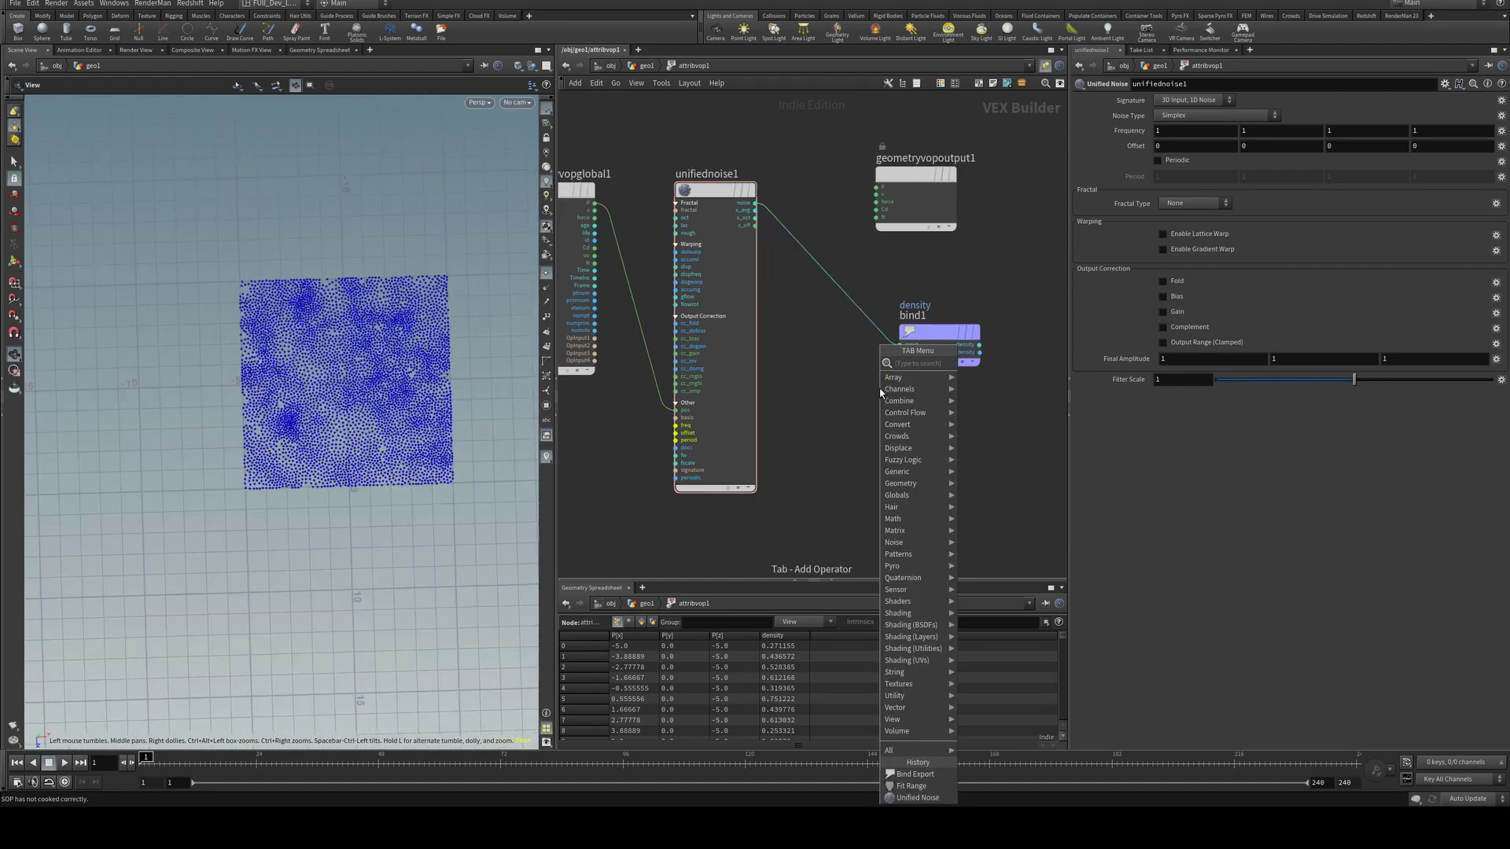
type("fit")
key("Return")
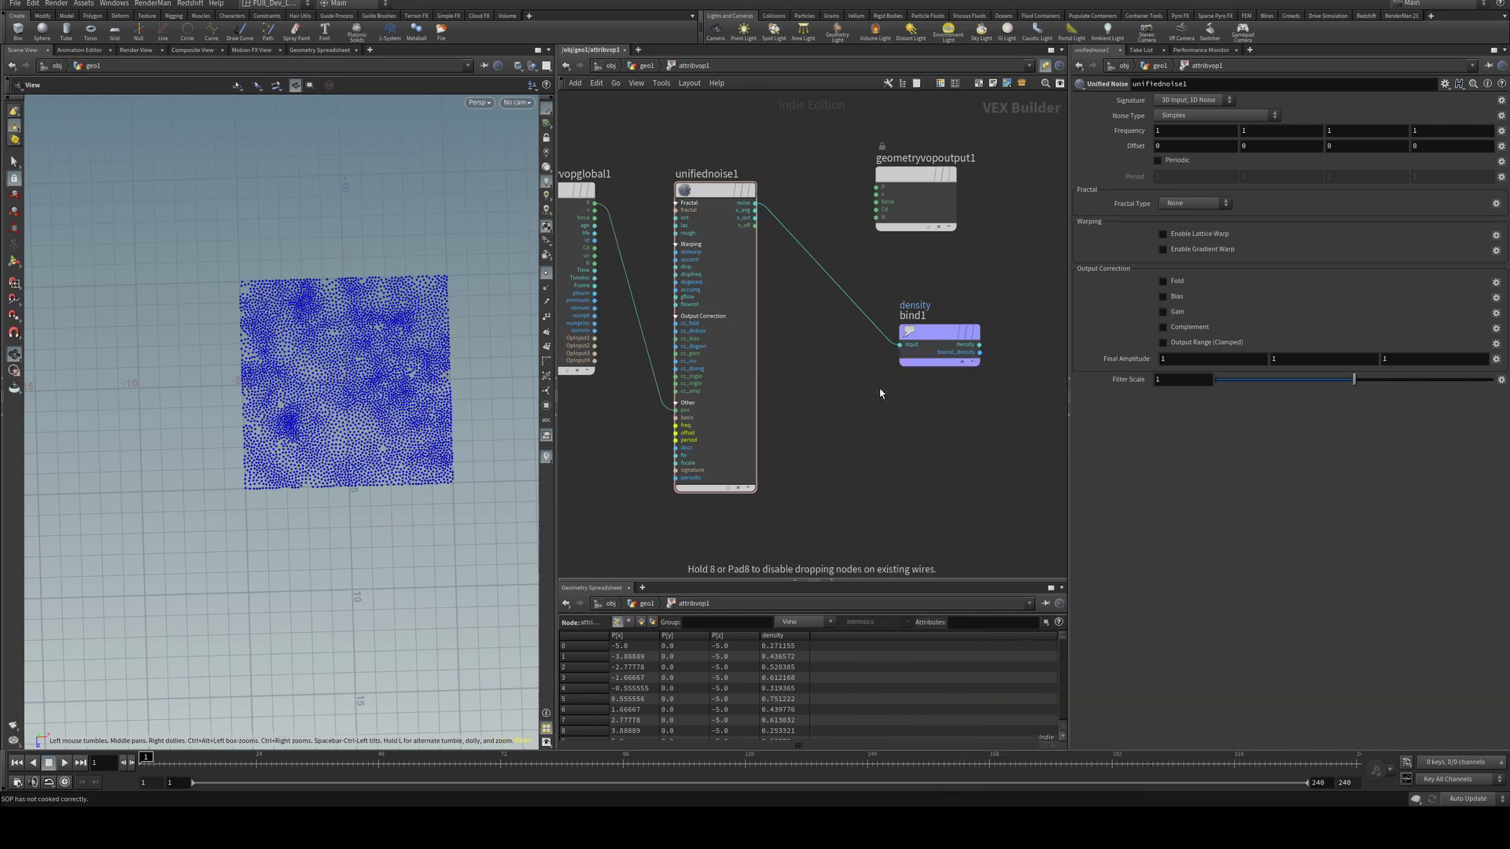
left_click(875, 391)
left_click_drag(875, 391, 861, 279)
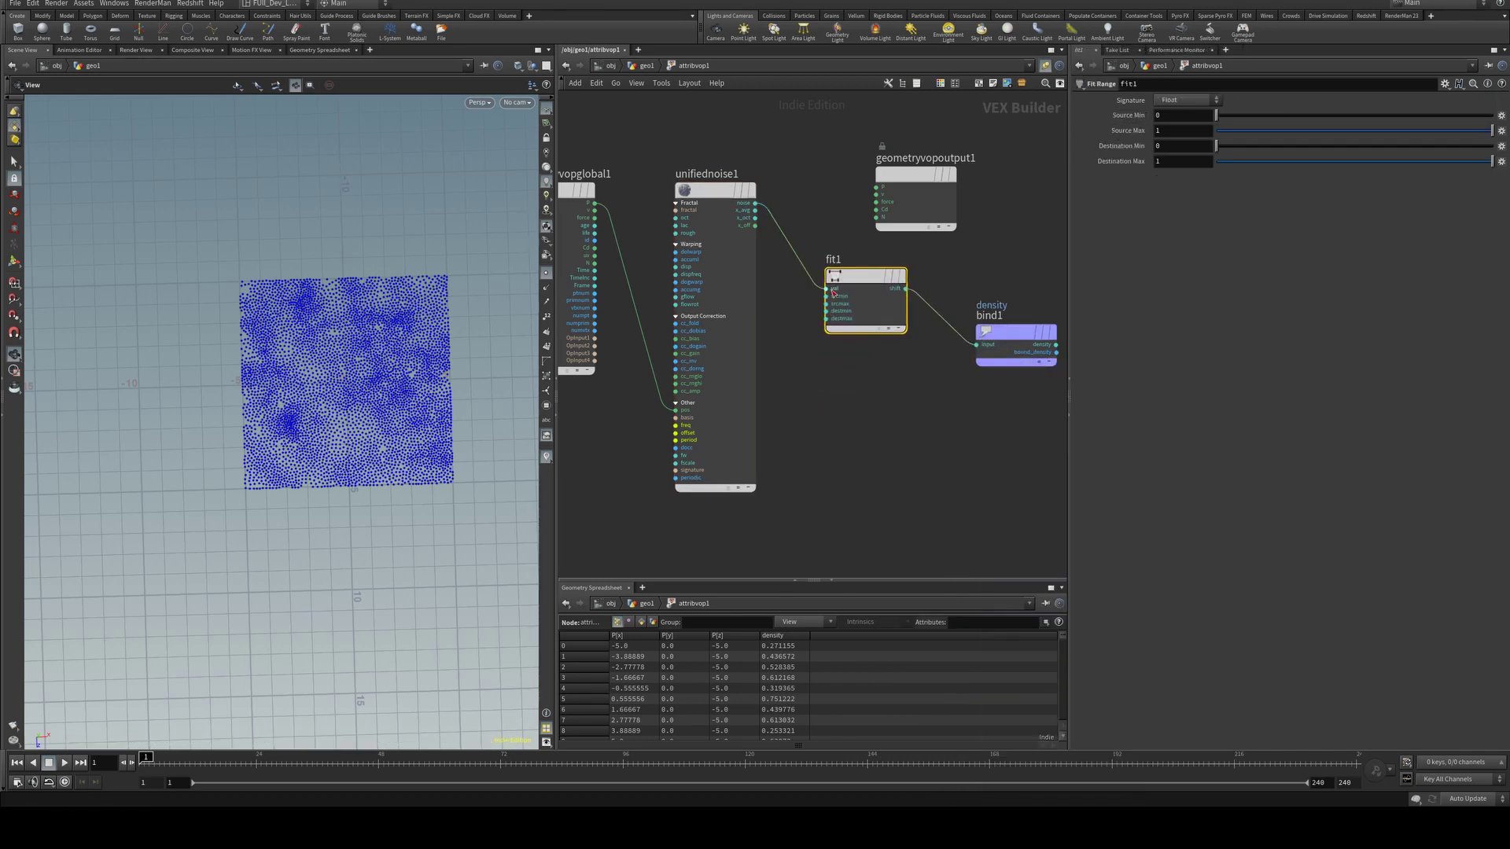
right_click(845, 298)
left_click(850, 305)
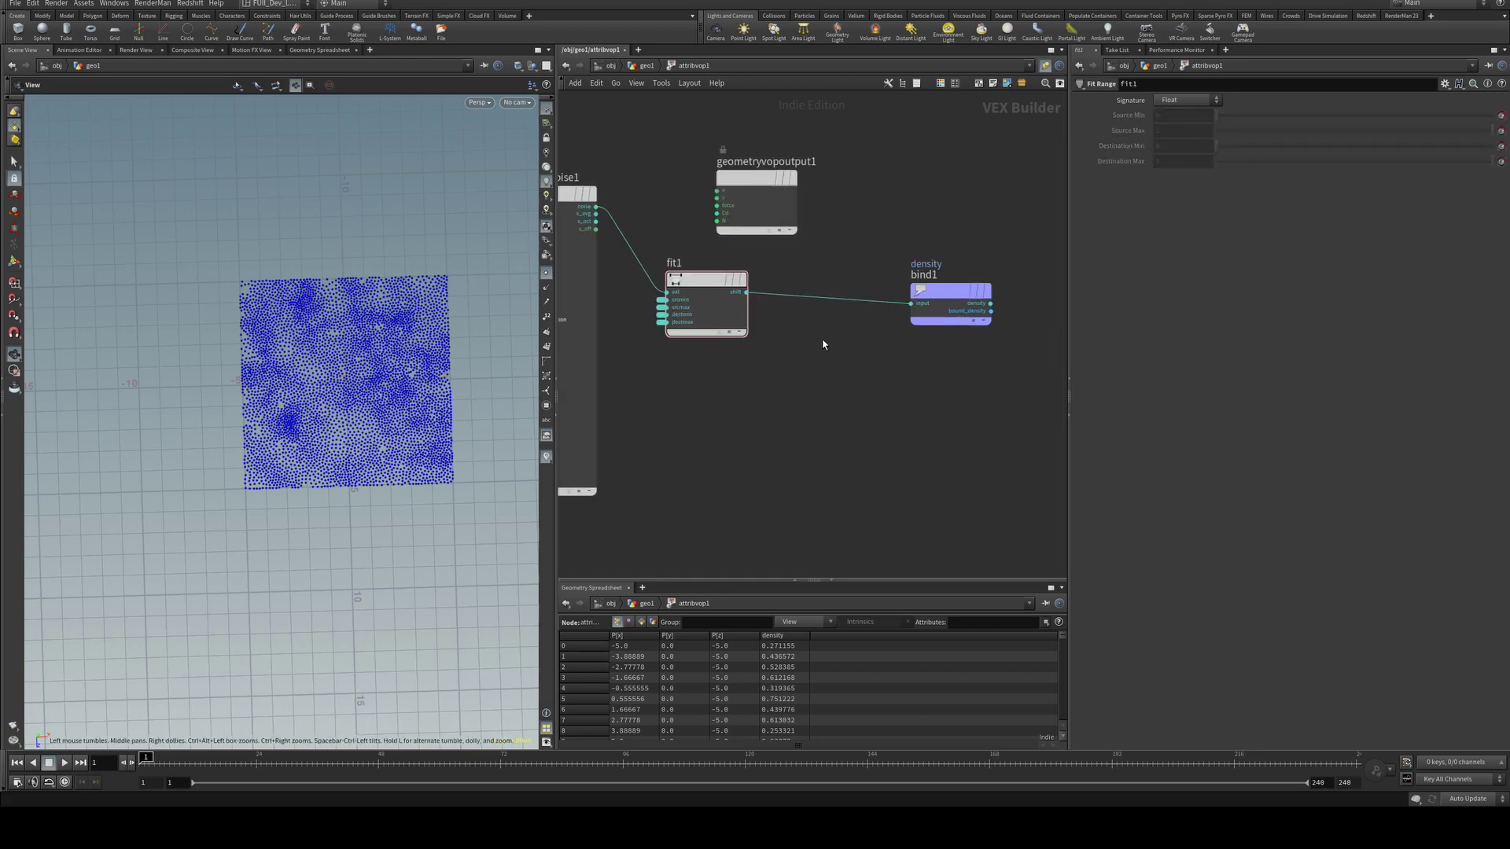
- Insert a Ramp Parameter node between the Fit Range and density export nodes
key("Tab")
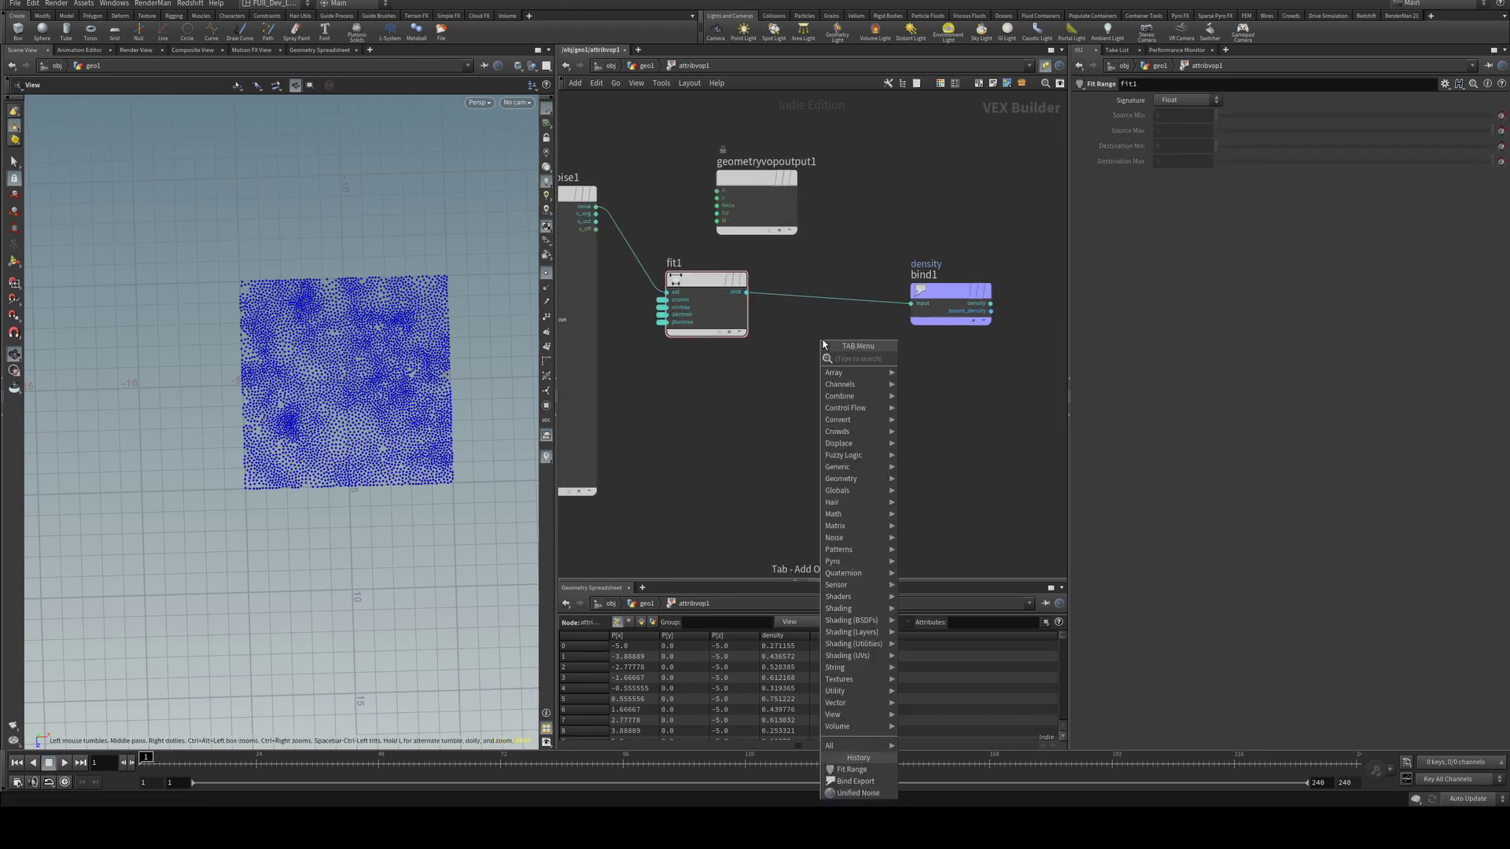
type("ramp")
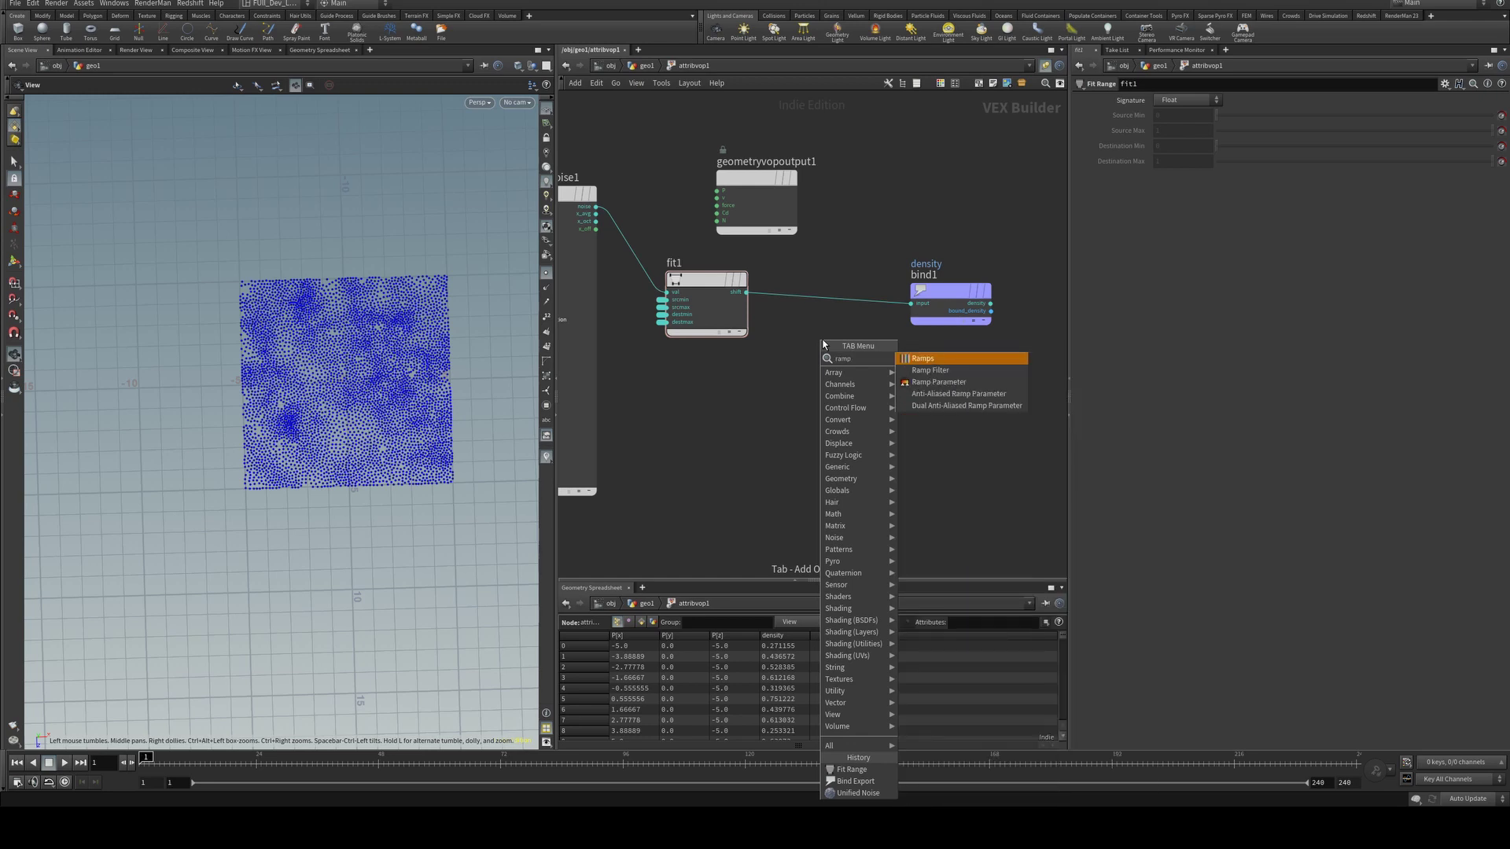
key("Down")
key("Return")
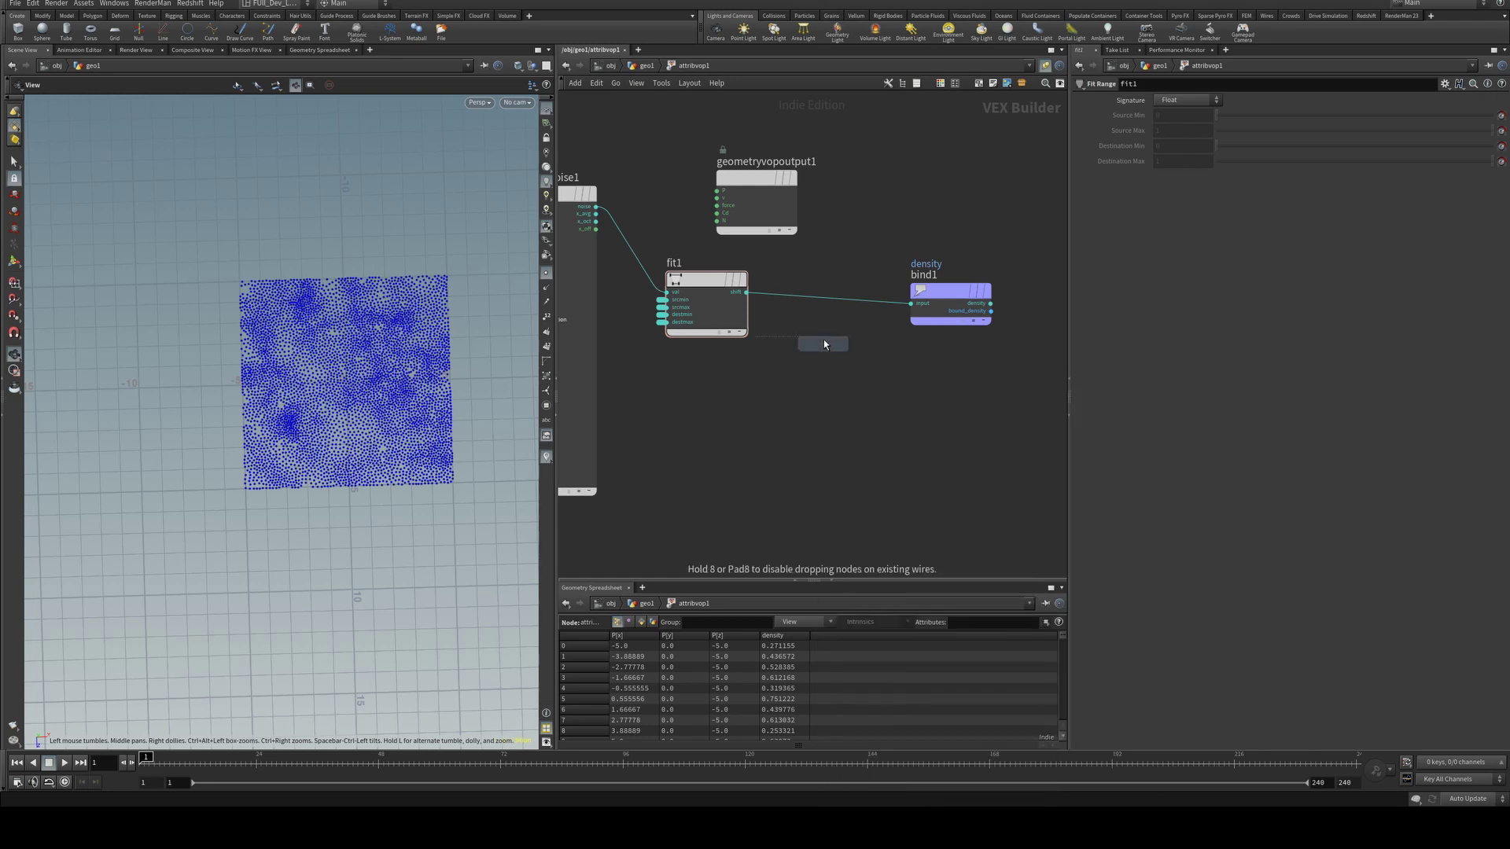
left_click(823, 341)
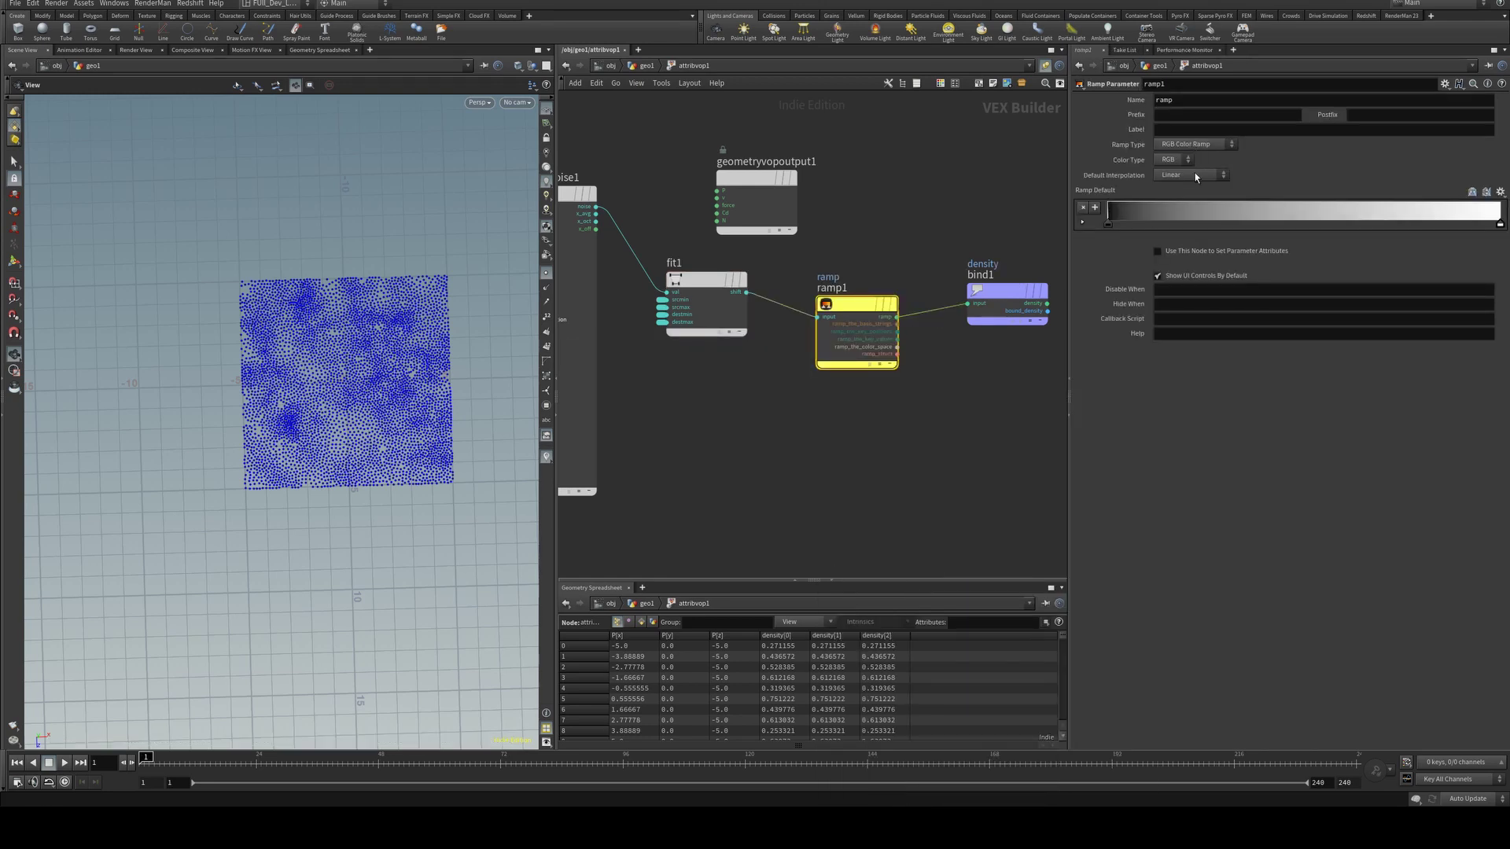
- Set the ramp parameter's type to Spline Ramp (float) and return to the geometry network
left_click(1203, 176)
left_click(1210, 144)
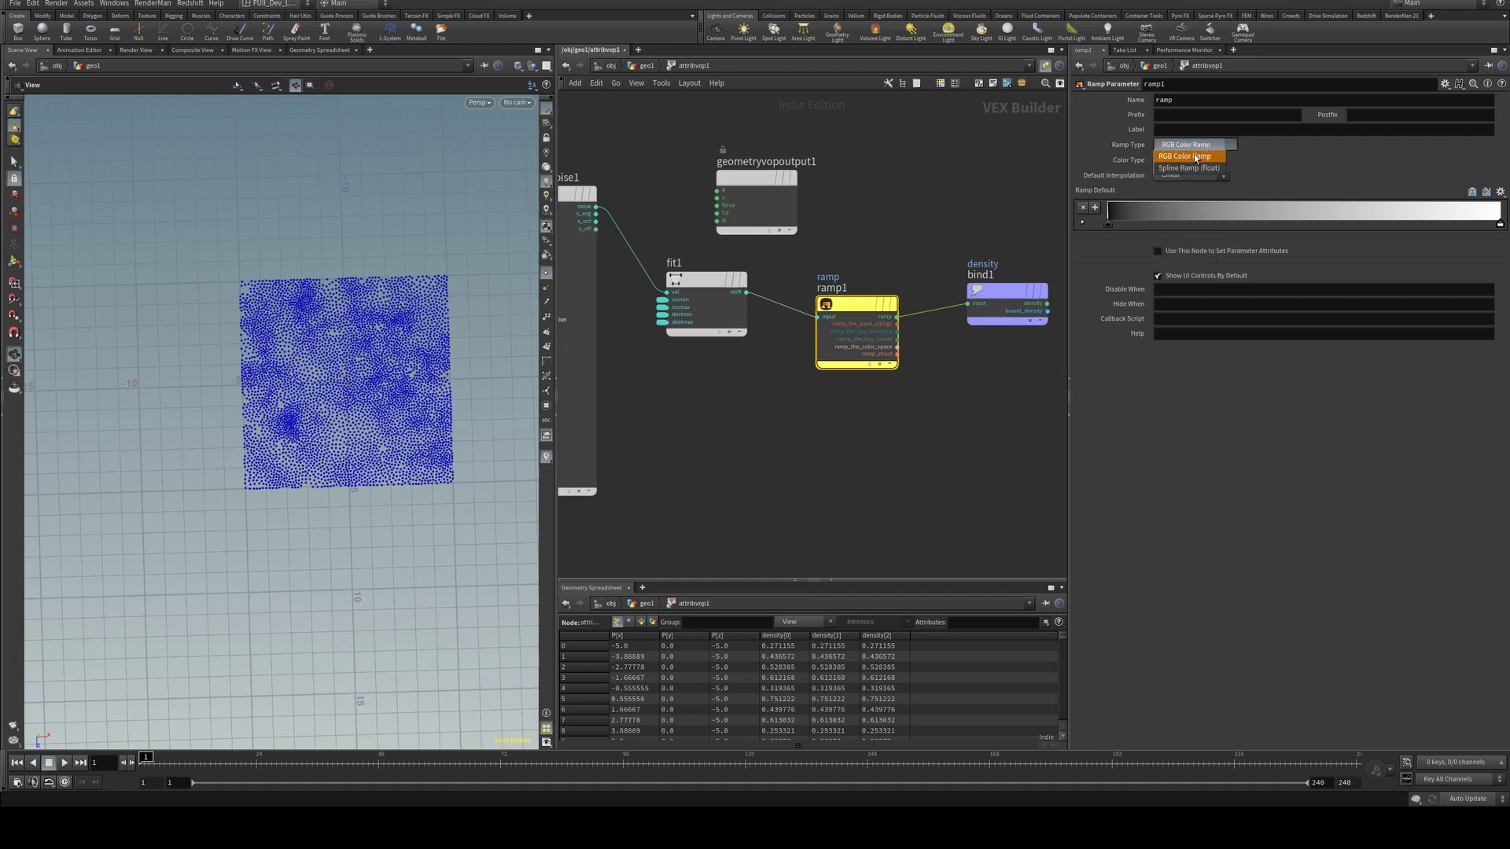
left_click(1184, 168)
key("u")
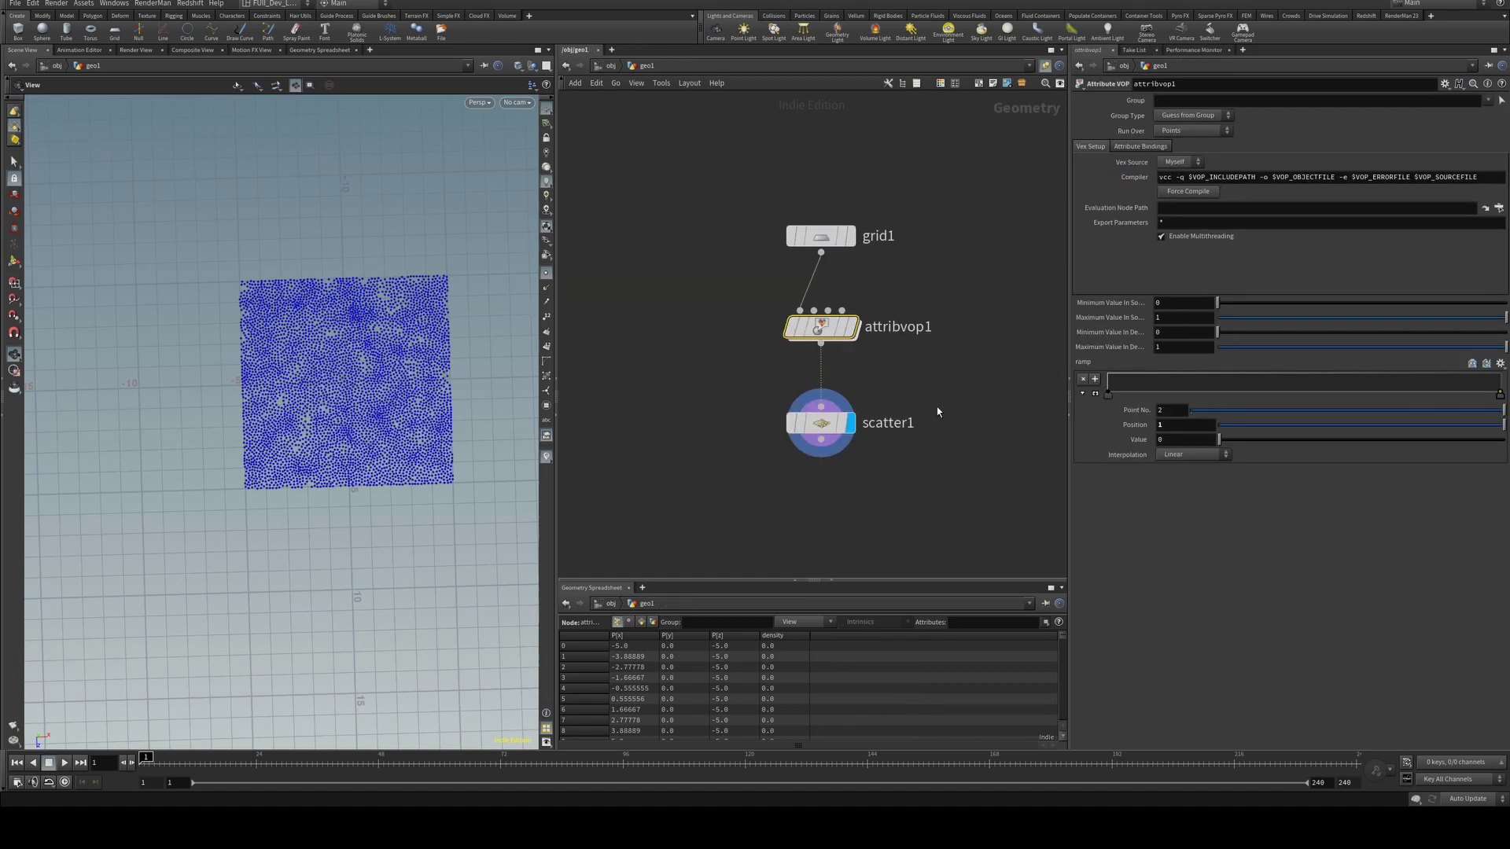
- Expand the Attribute VOP's ramp and raise its end point at position 1 to a value of 1
left_click(1082, 392)
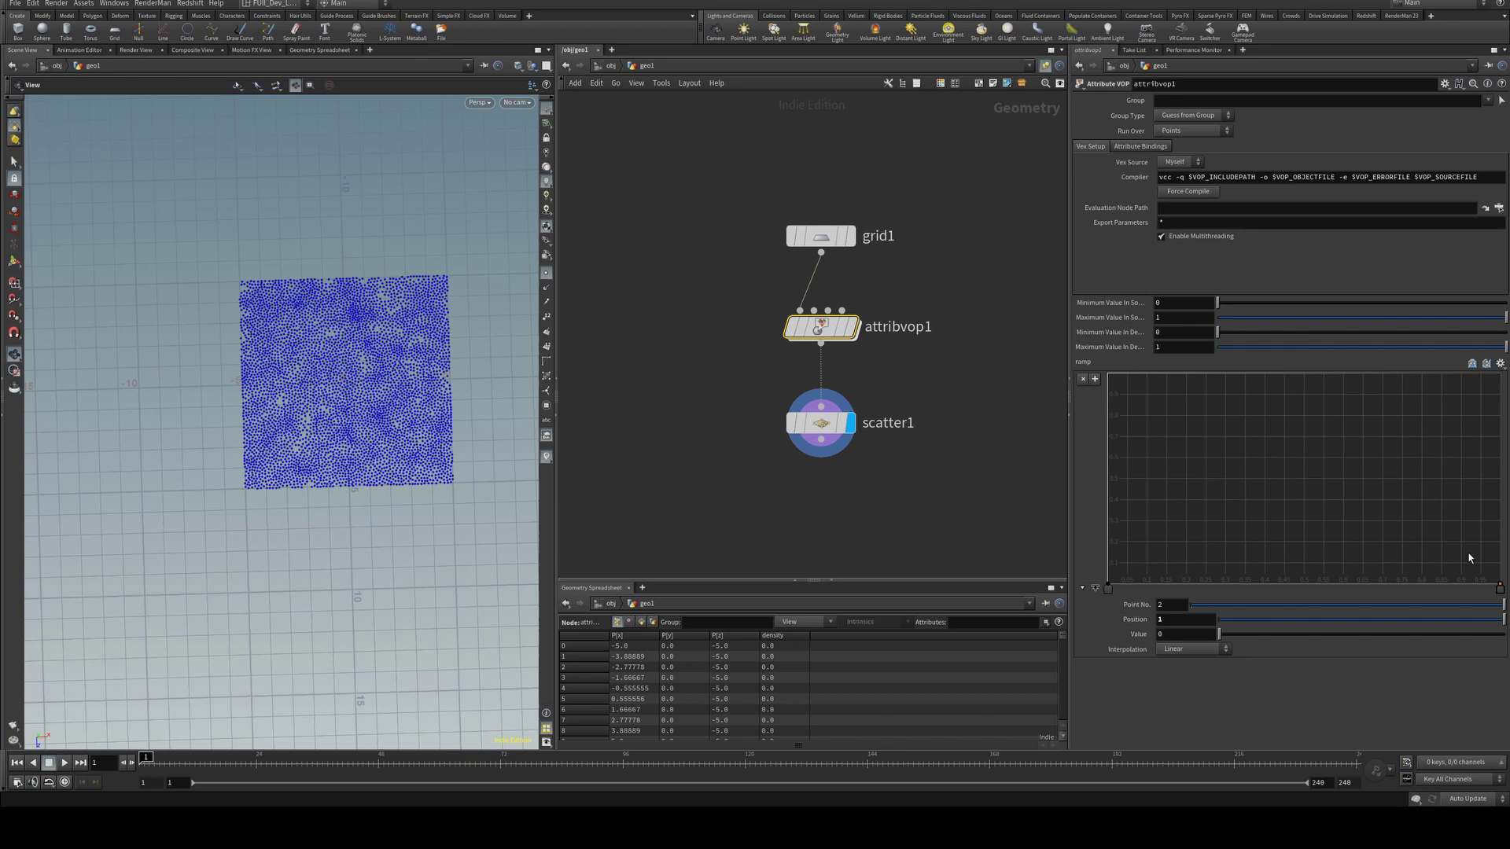
left_click_drag(1502, 585, 1486, 374)
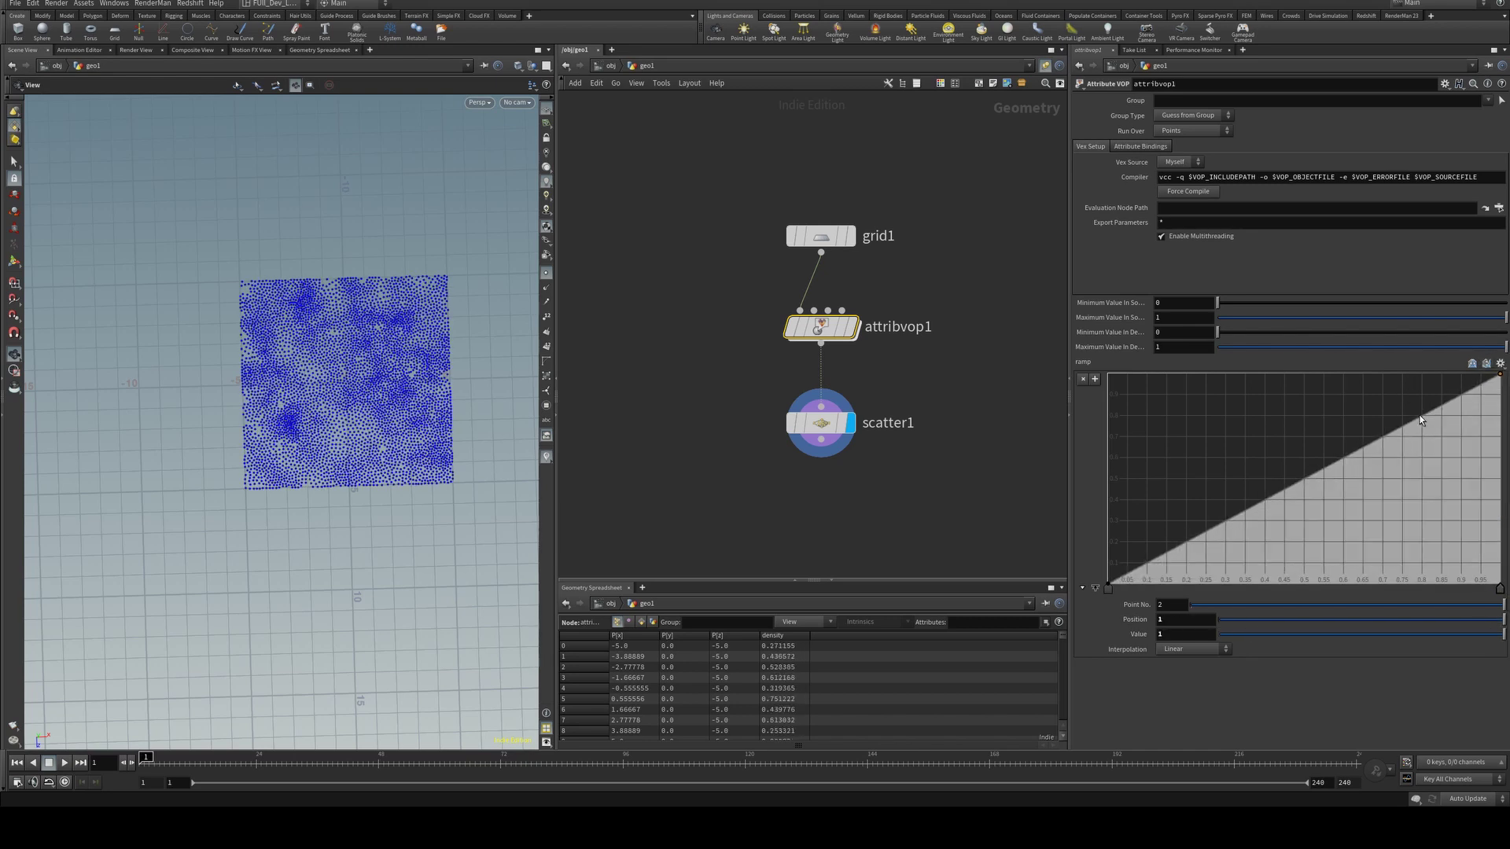
left_click_drag(1418, 416, 1427, 720)
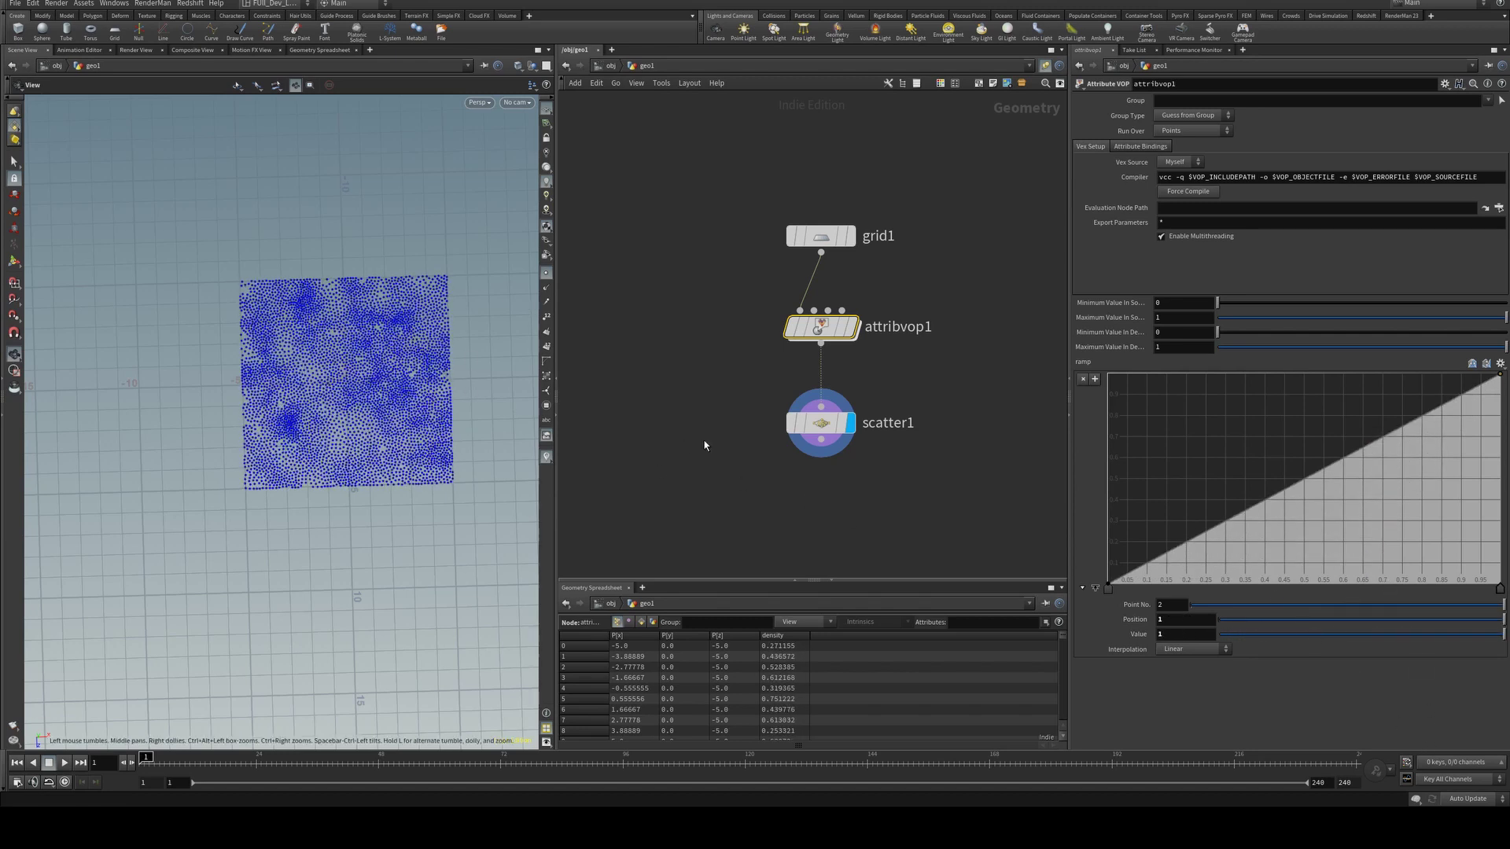
- Add a Copy to Points node below scatter1 with the scattered points as its target points
middle_click_drag(643, 444, 688, 338)
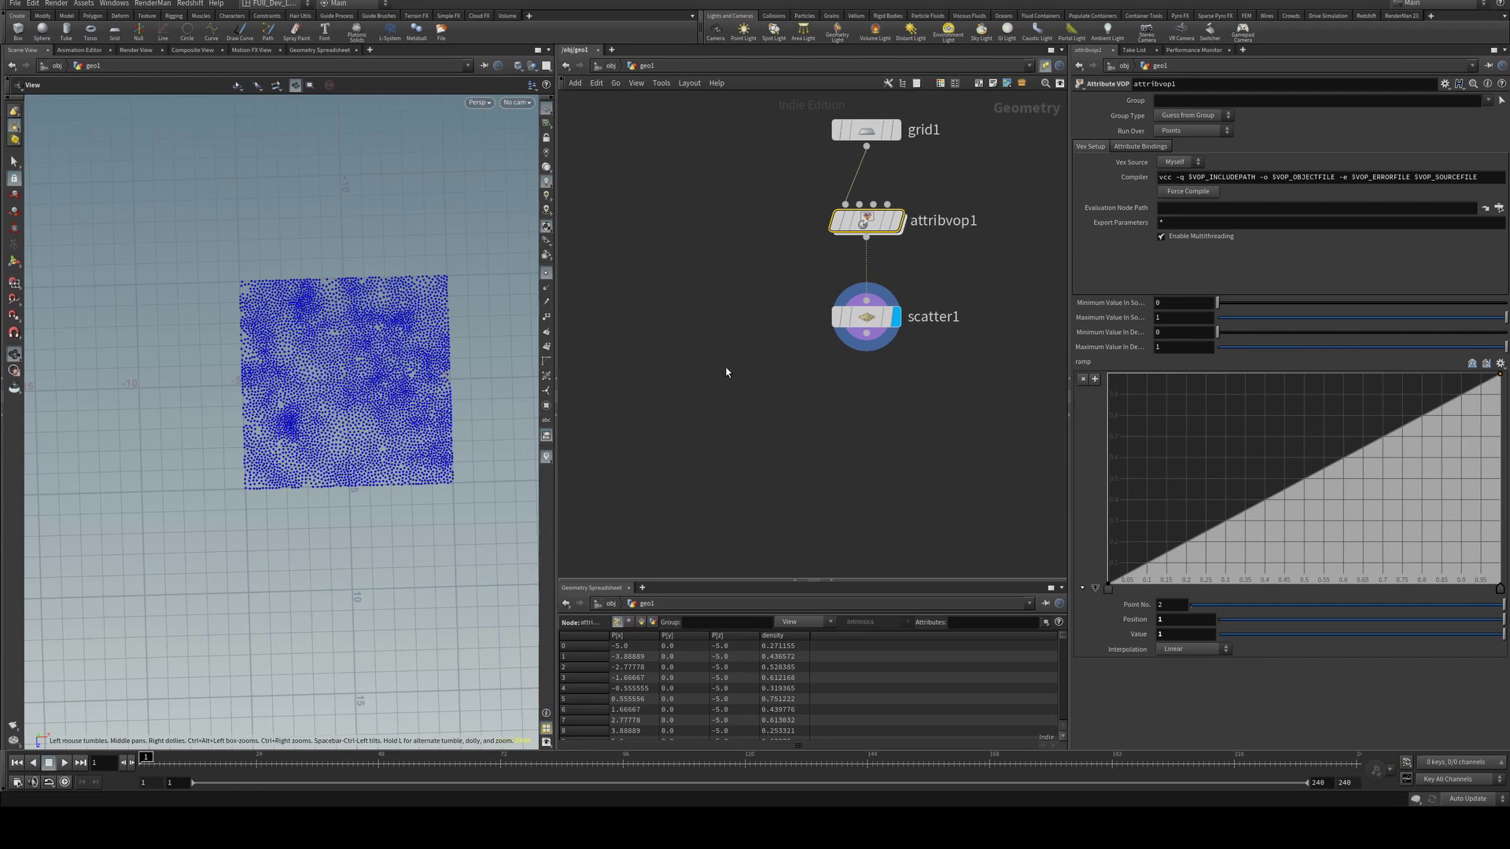
mouse_move(519, 275)
left_mouse_down()
mouse_move(428, 327)
mouse_move(415, 304)
left_mouse_up()
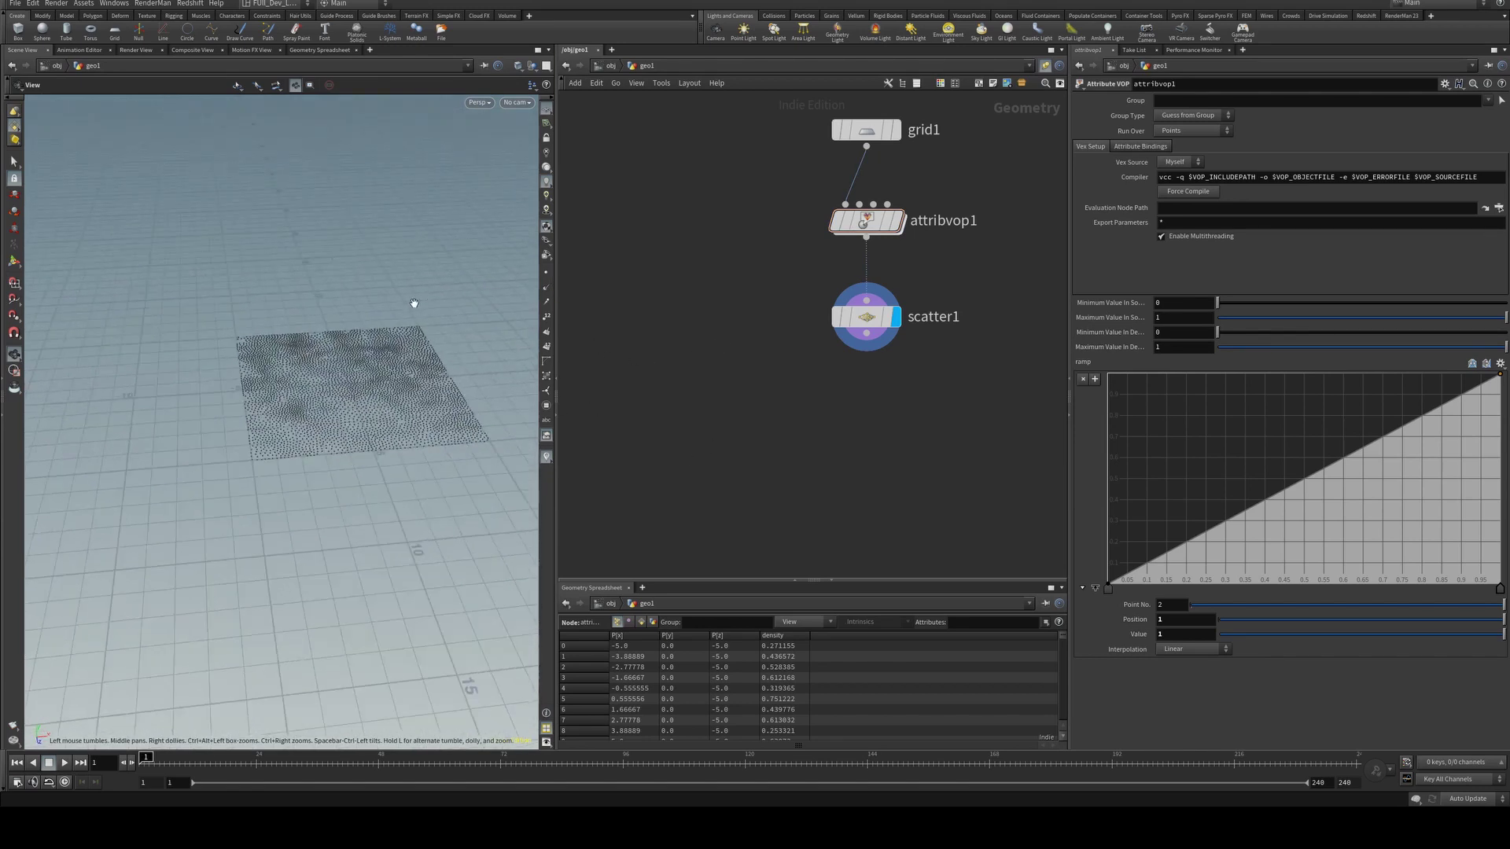
scroll(347, 351, "up", 3)
key("Tab")
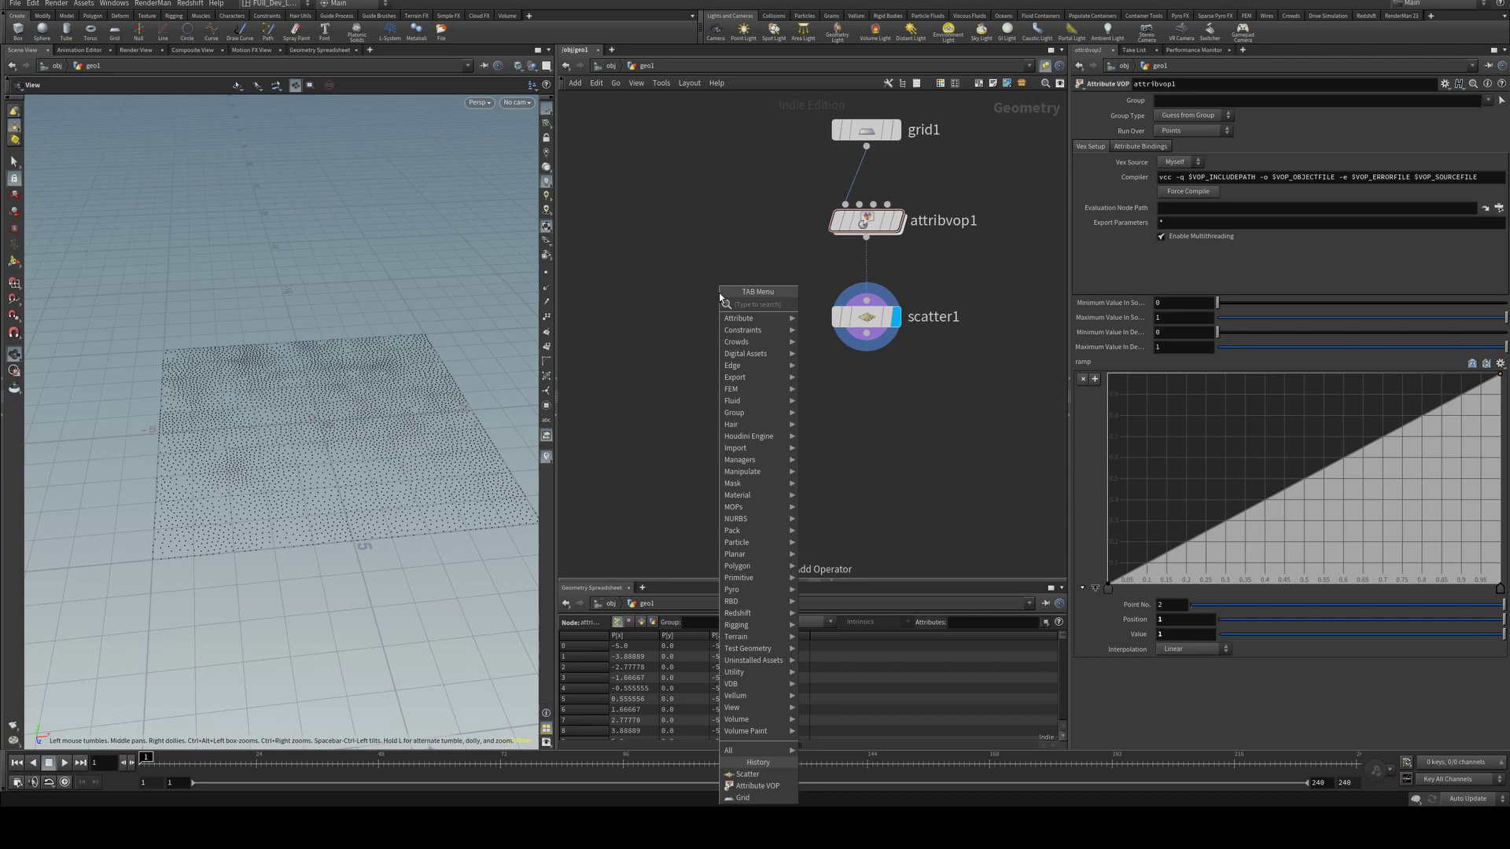
type("copytop")
key("Return")
left_click(802, 467)
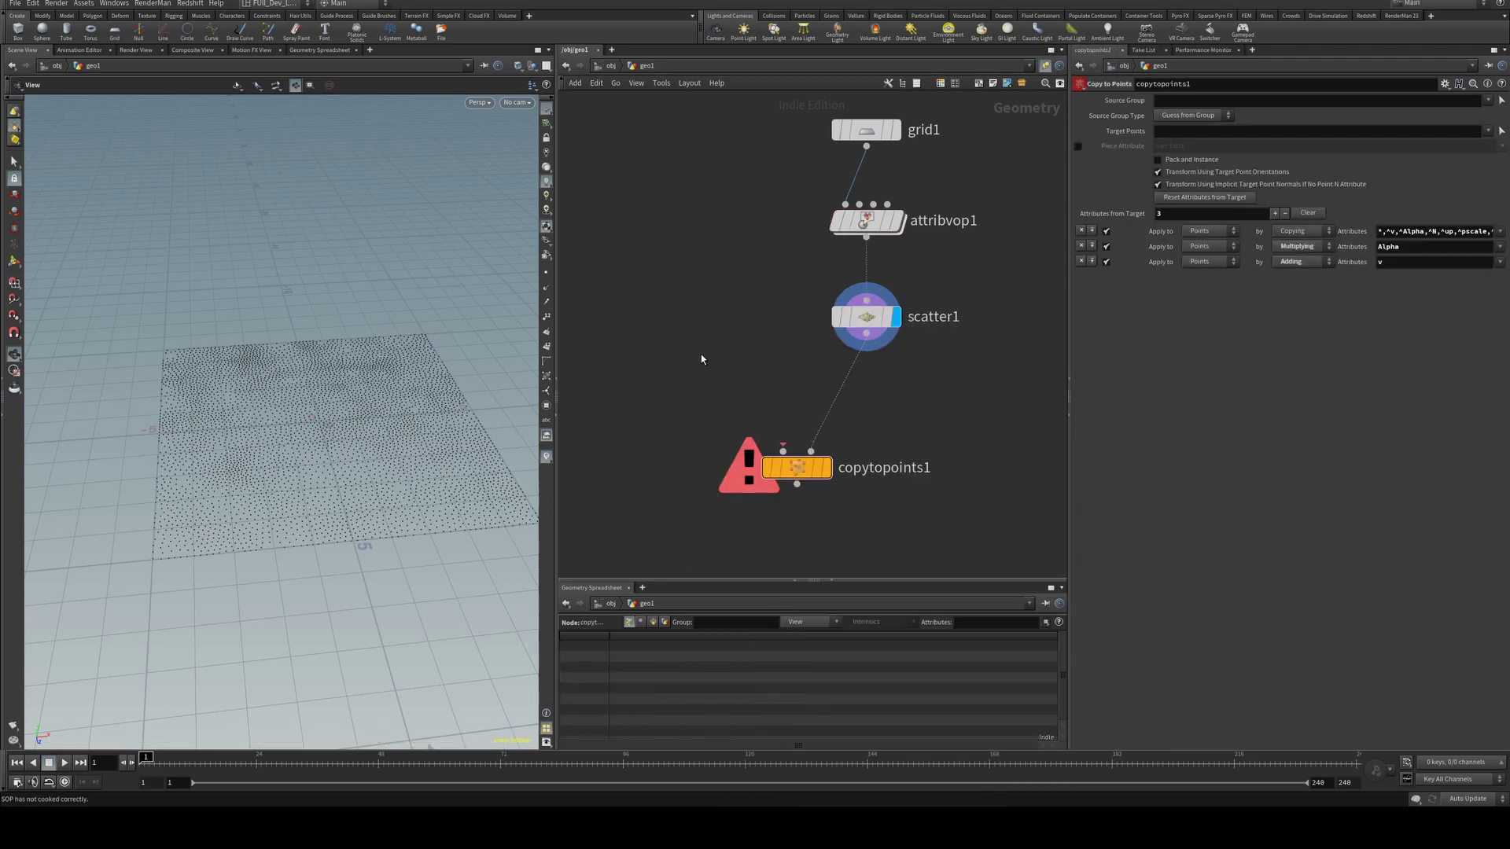
- Add a Box node, wire it into the geometry input of Copy to Points, and display the copied result
key("Tab")
type("box")
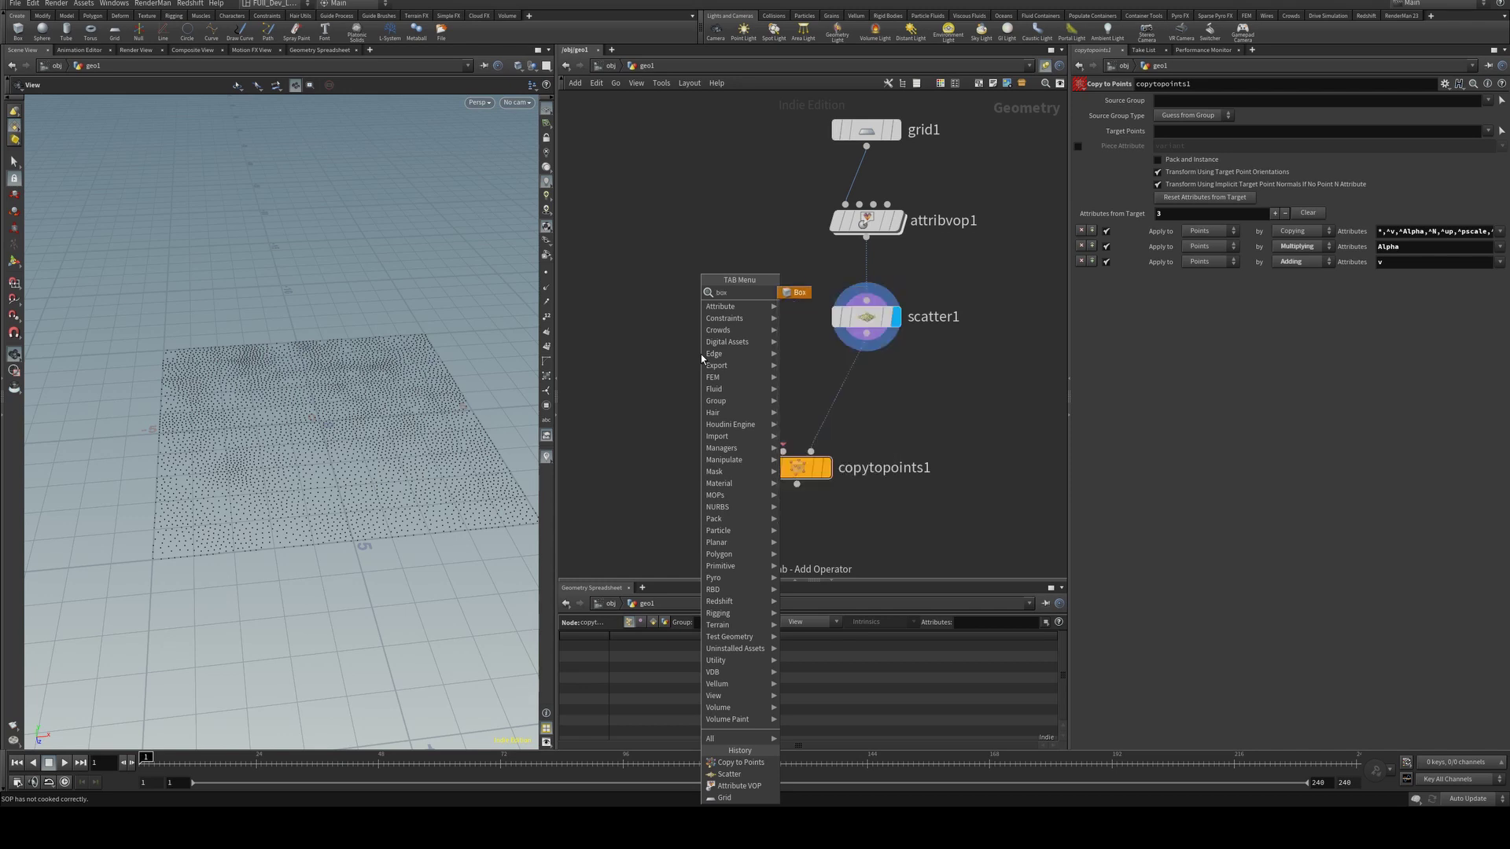
key("Return")
left_click(700, 354)
left_click_drag(700, 370, 783, 451)
left_click(834, 430)
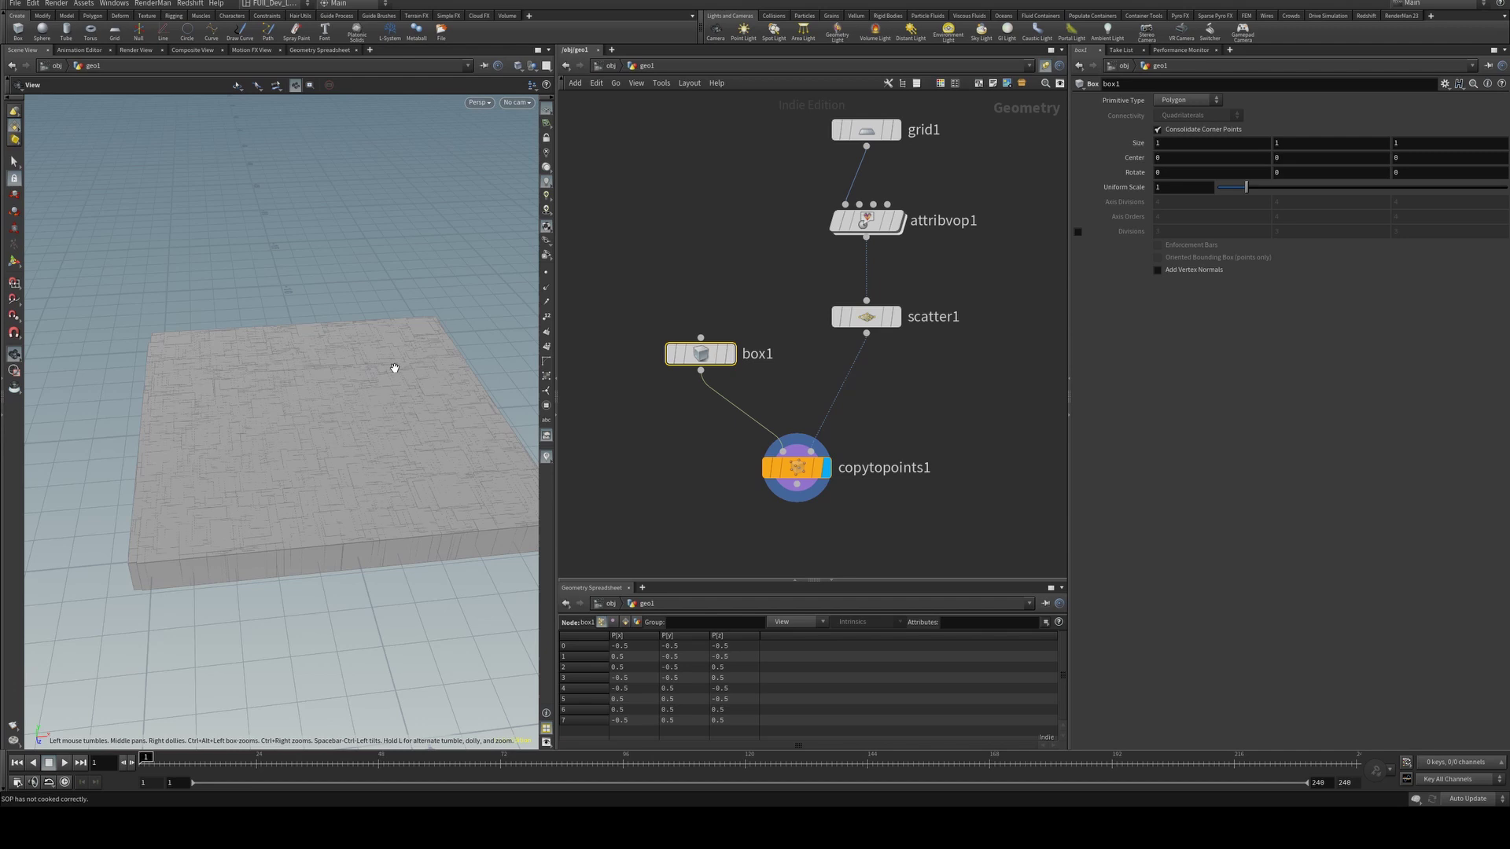
- Try a uniform scale of 0.01 on the box
left_click_drag(391, 368, 418, 418)
left_click_drag(425, 367, 489, 303)
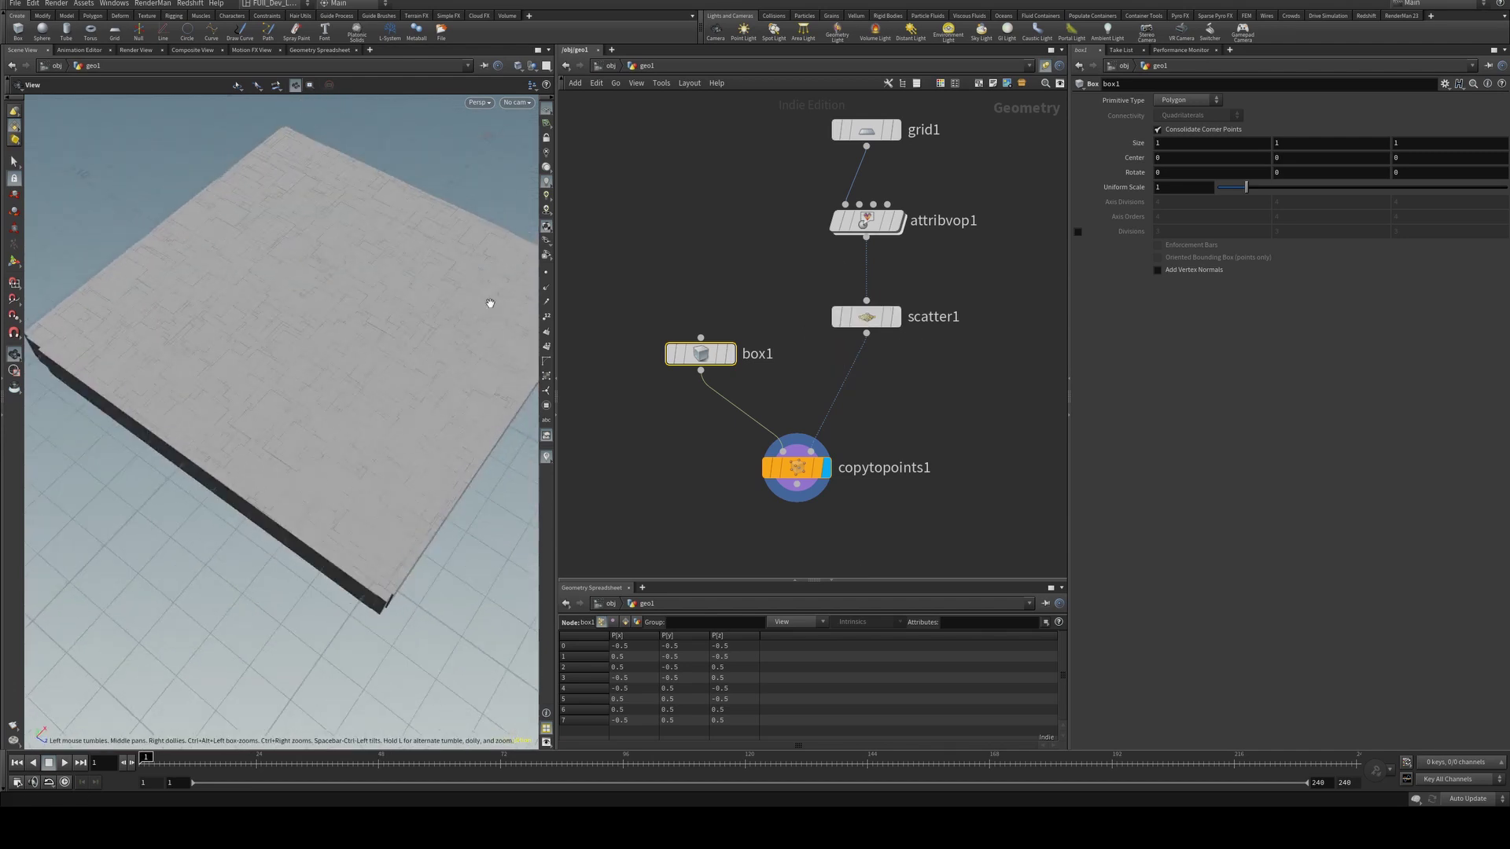
left_click_drag(1189, 188, 1045, 202)
type(".")
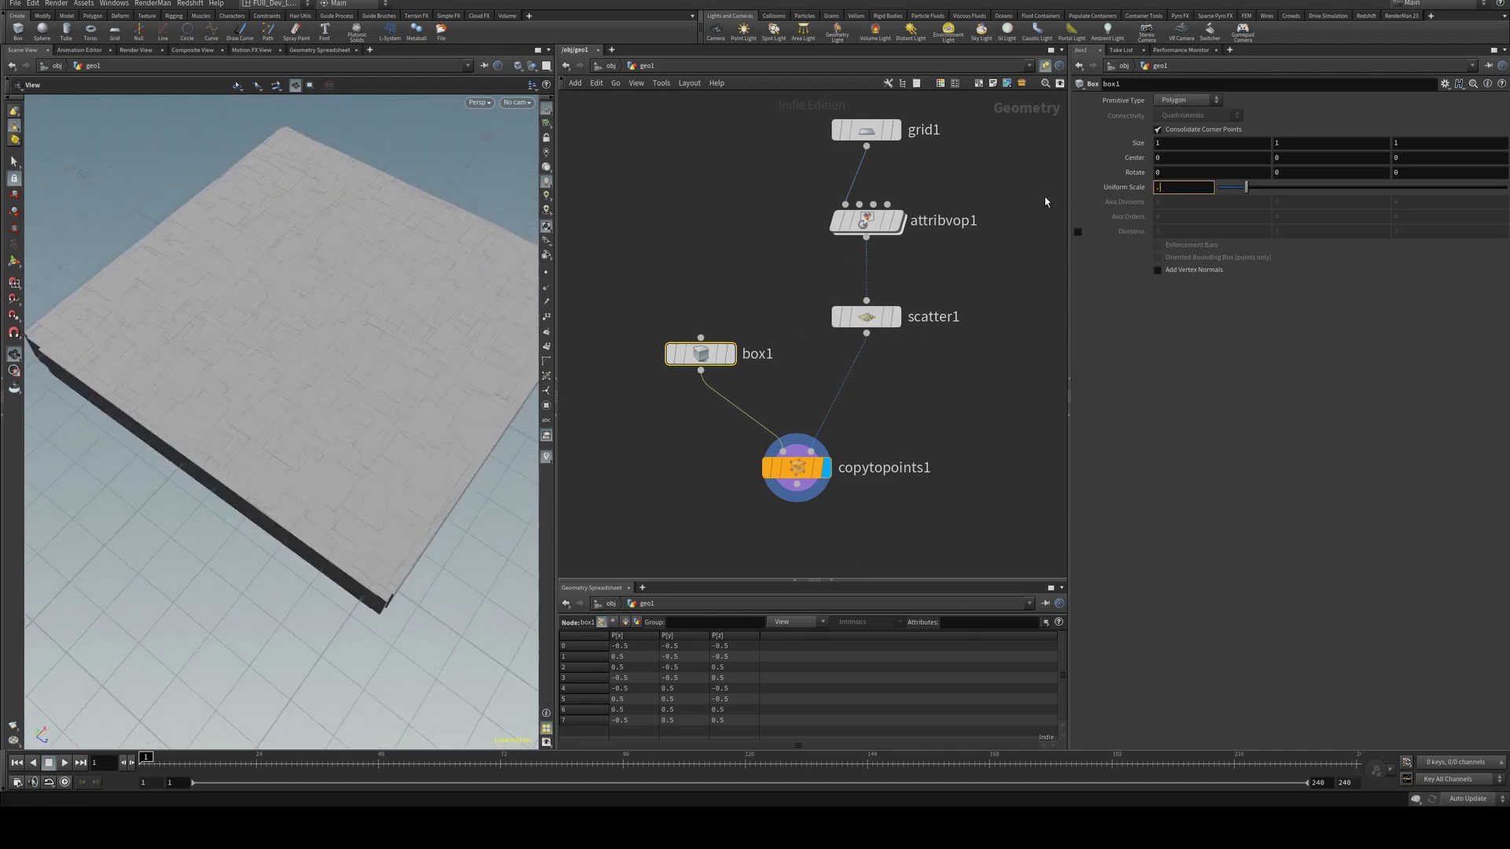
type("01")
key("Return")
- Set the box's uniform scale to 0.1 and inspect the copied boxes up close
left_click(1161, 189)
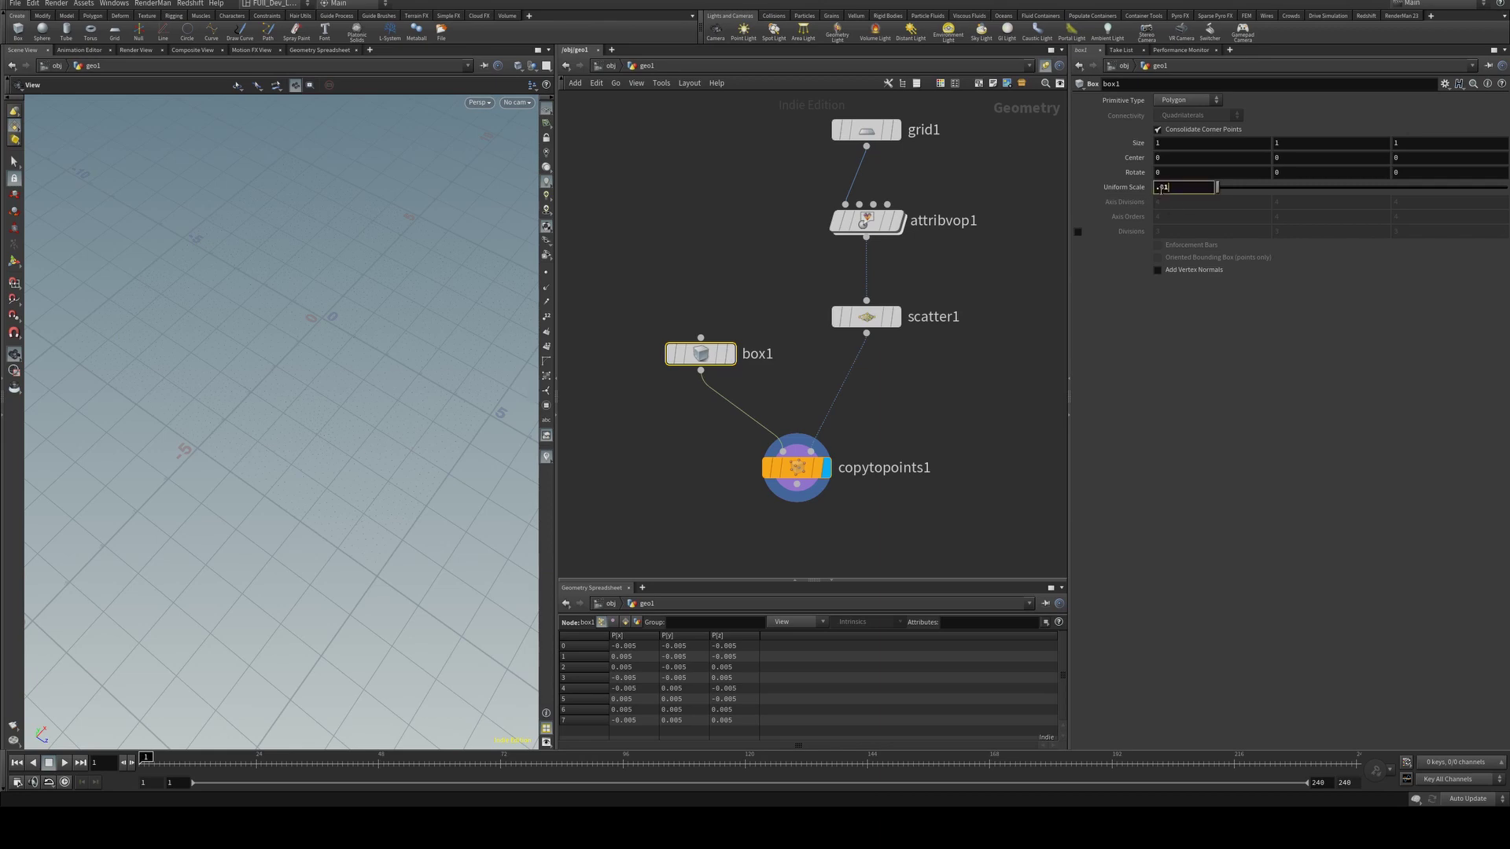
type(".1")
key("Return")
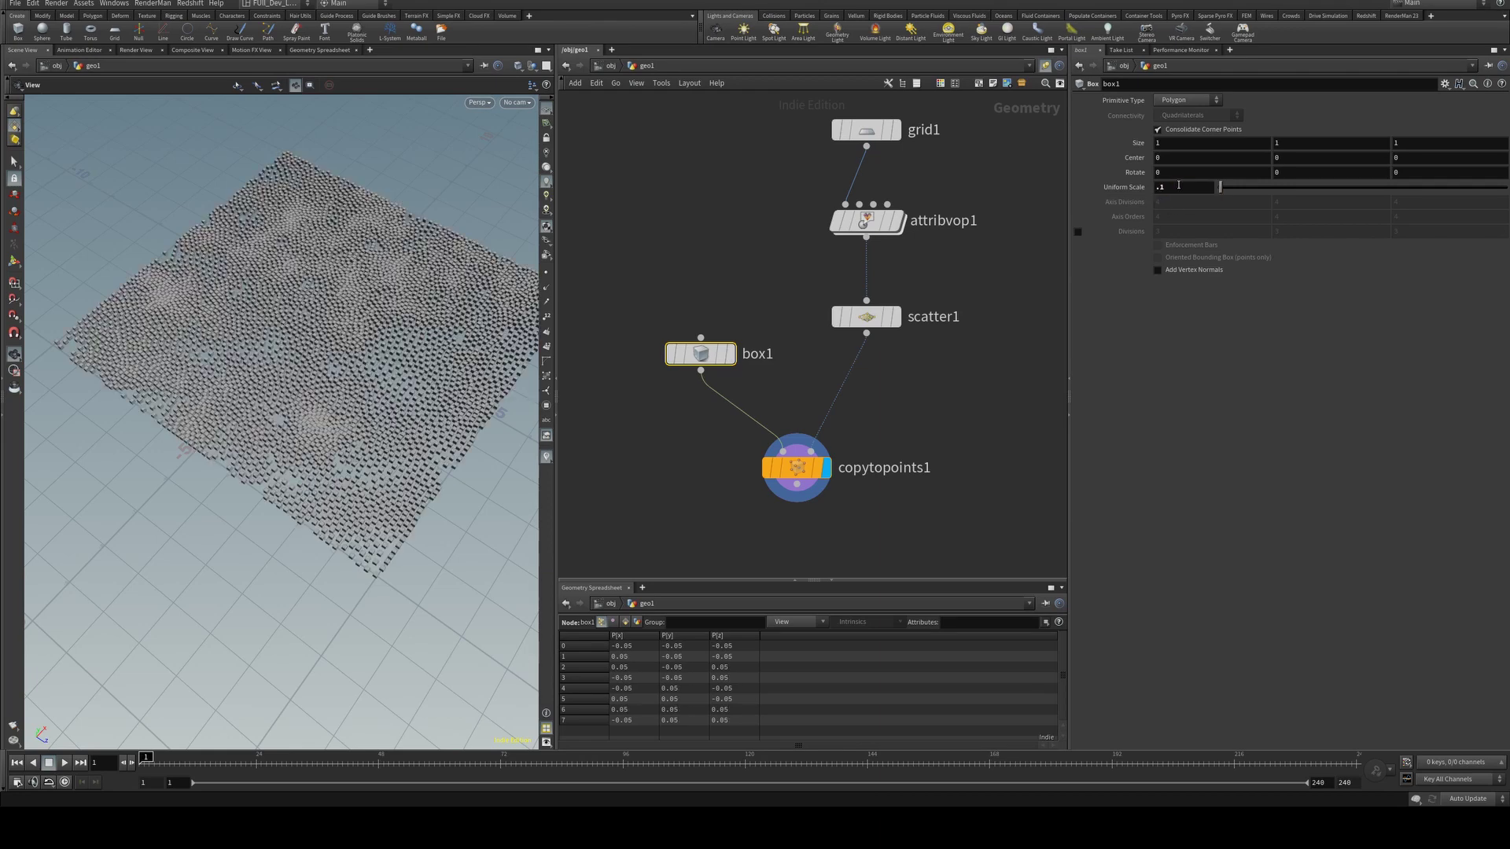
left_click_drag(273, 347, 332, 285)
right_click_drag(332, 284, 410, 326)
left_click_drag(409, 326, 416, 378)
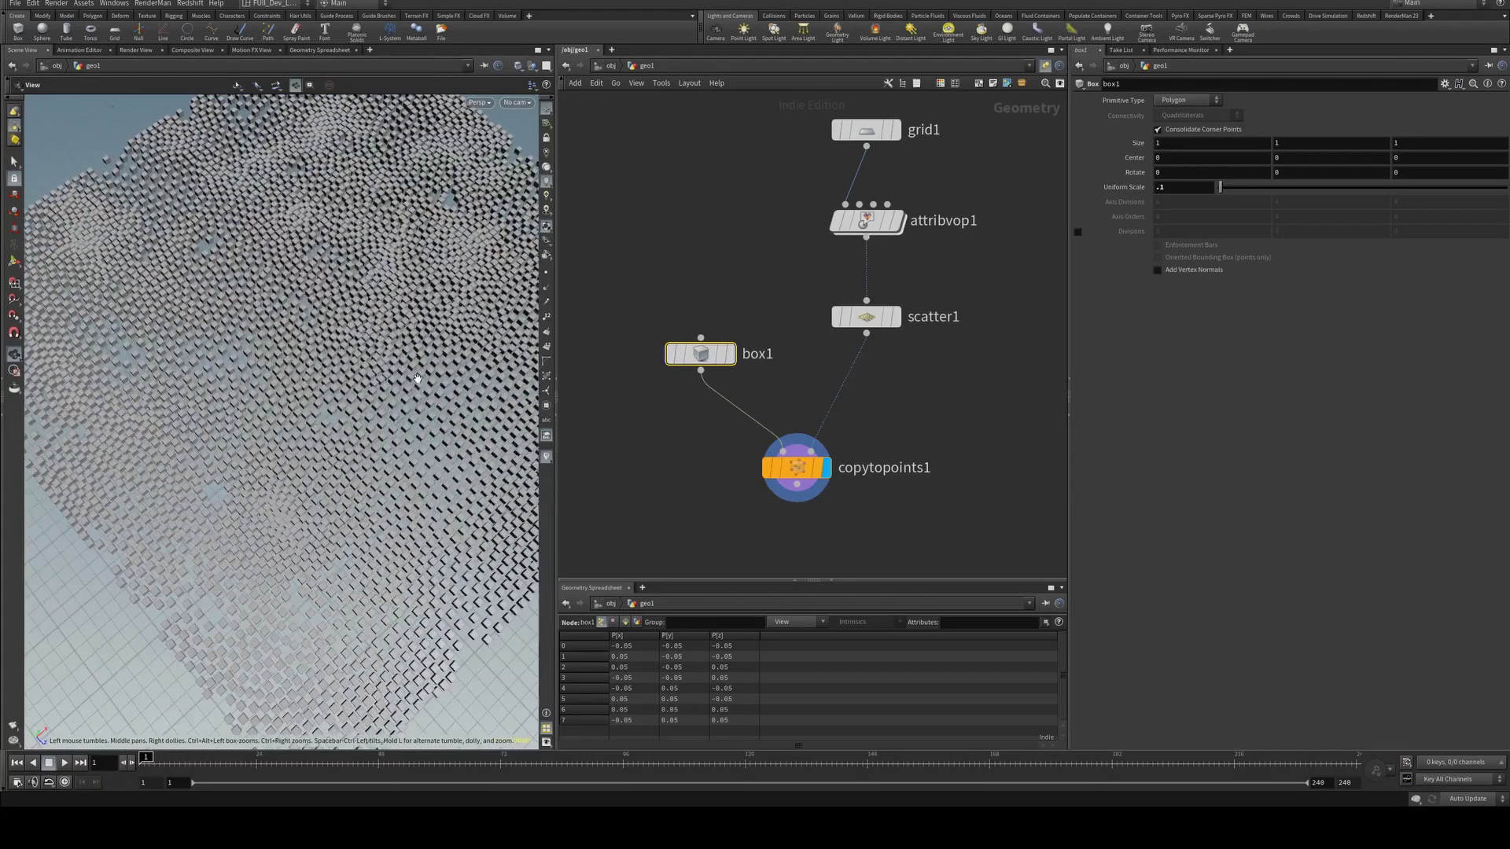
middle_click_drag(406, 358, 390, 409)
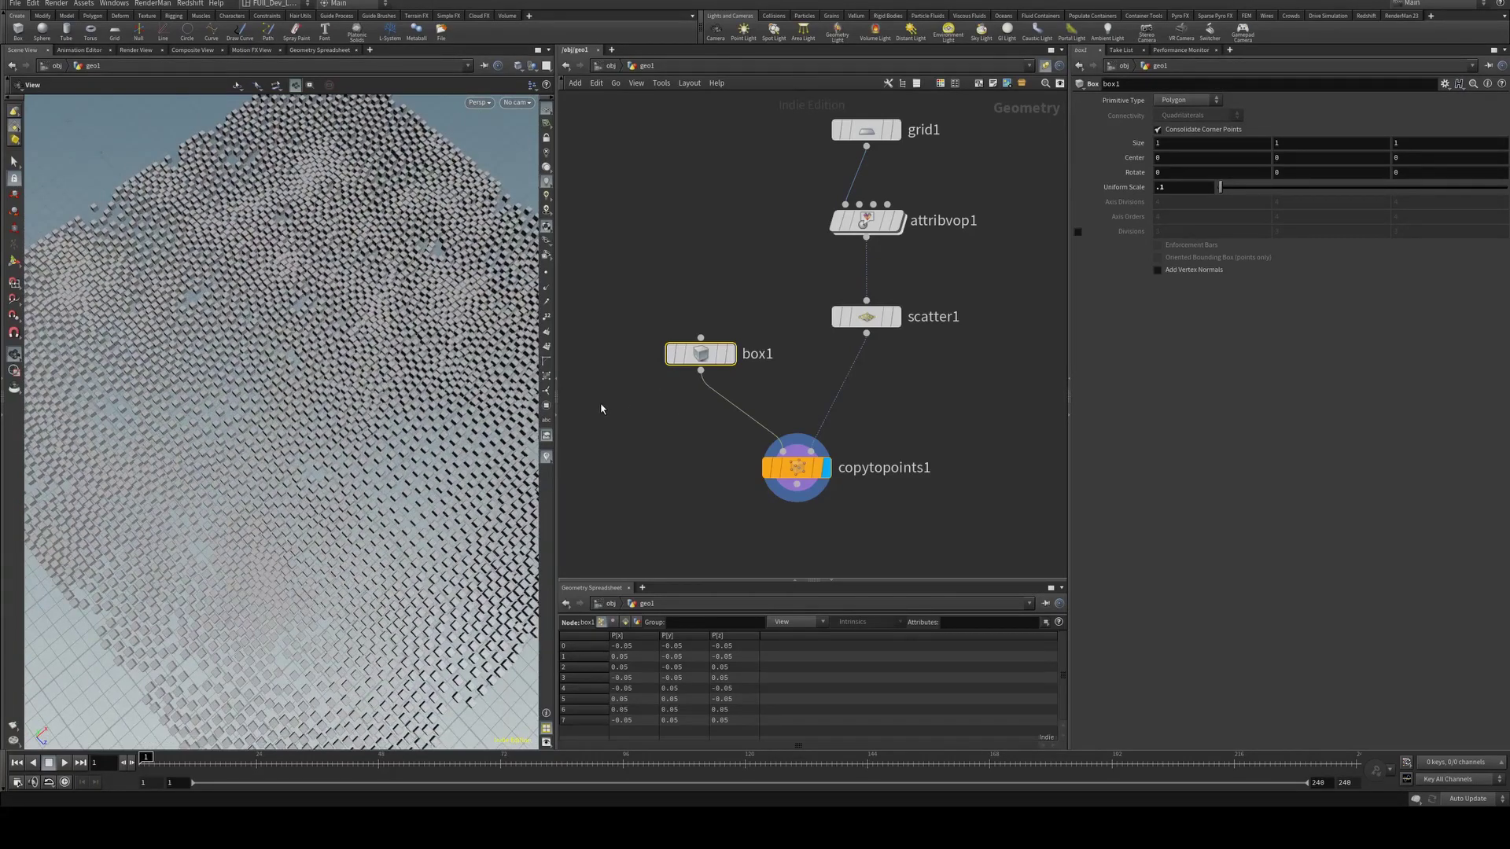
- Inside the Attribute VOP, add a Bind Export node below the density export and name it pscale
double_click(868, 221)
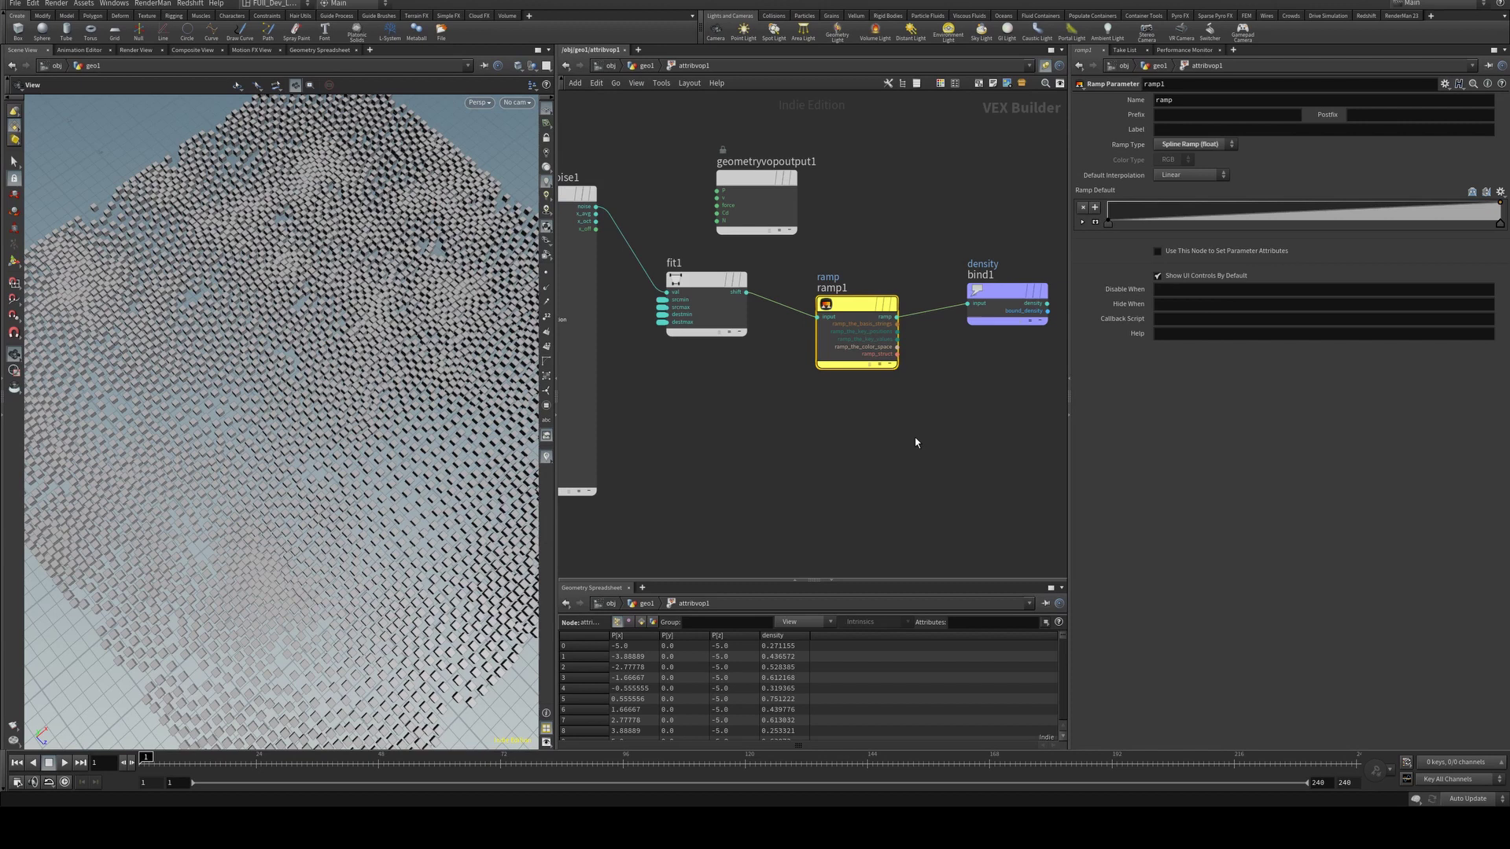
middle_click_drag(911, 437, 853, 410)
key("Tab")
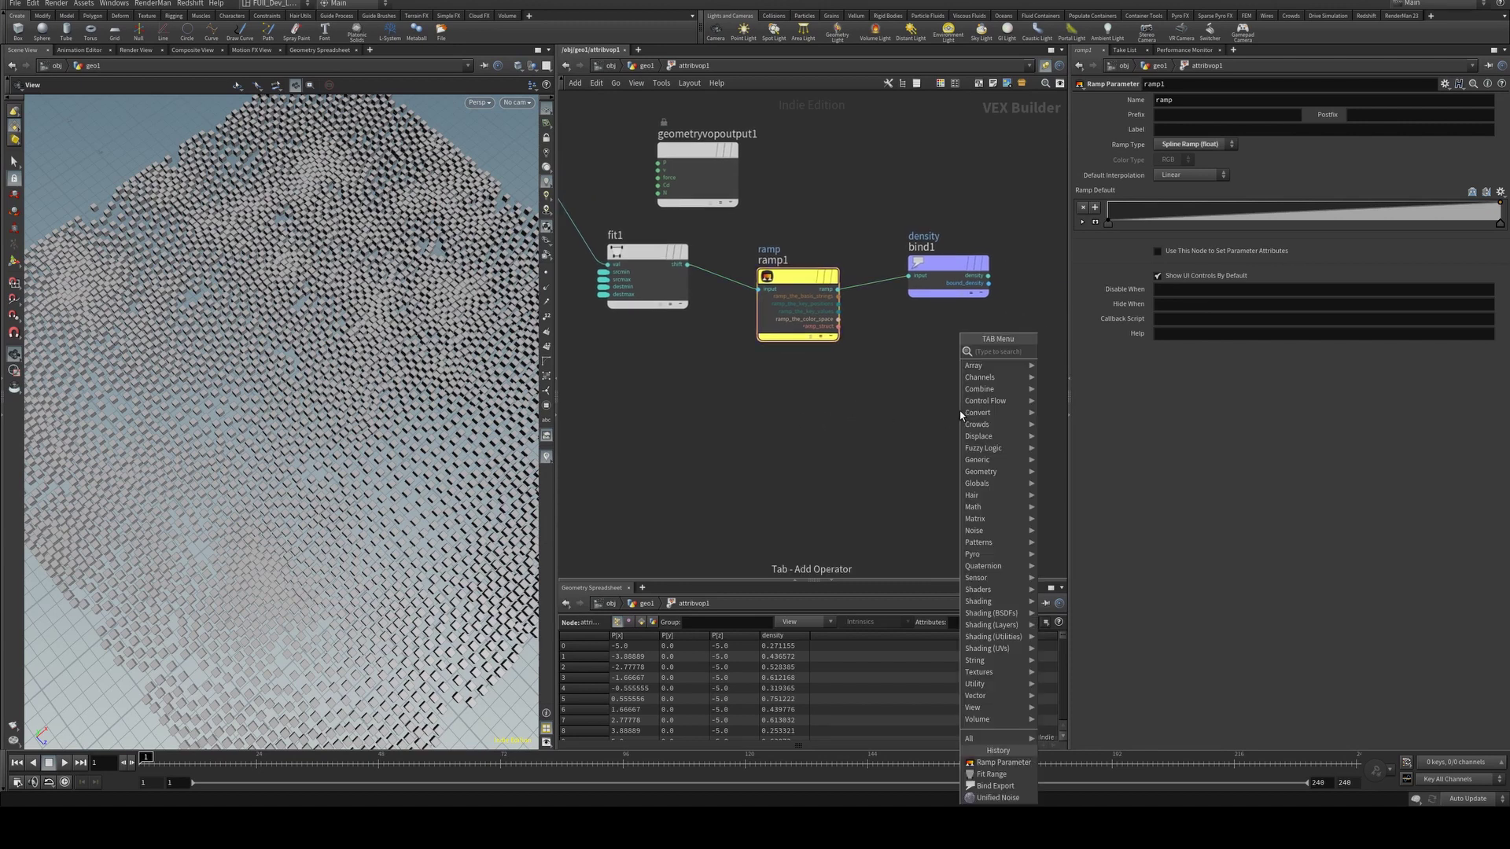
type("b")
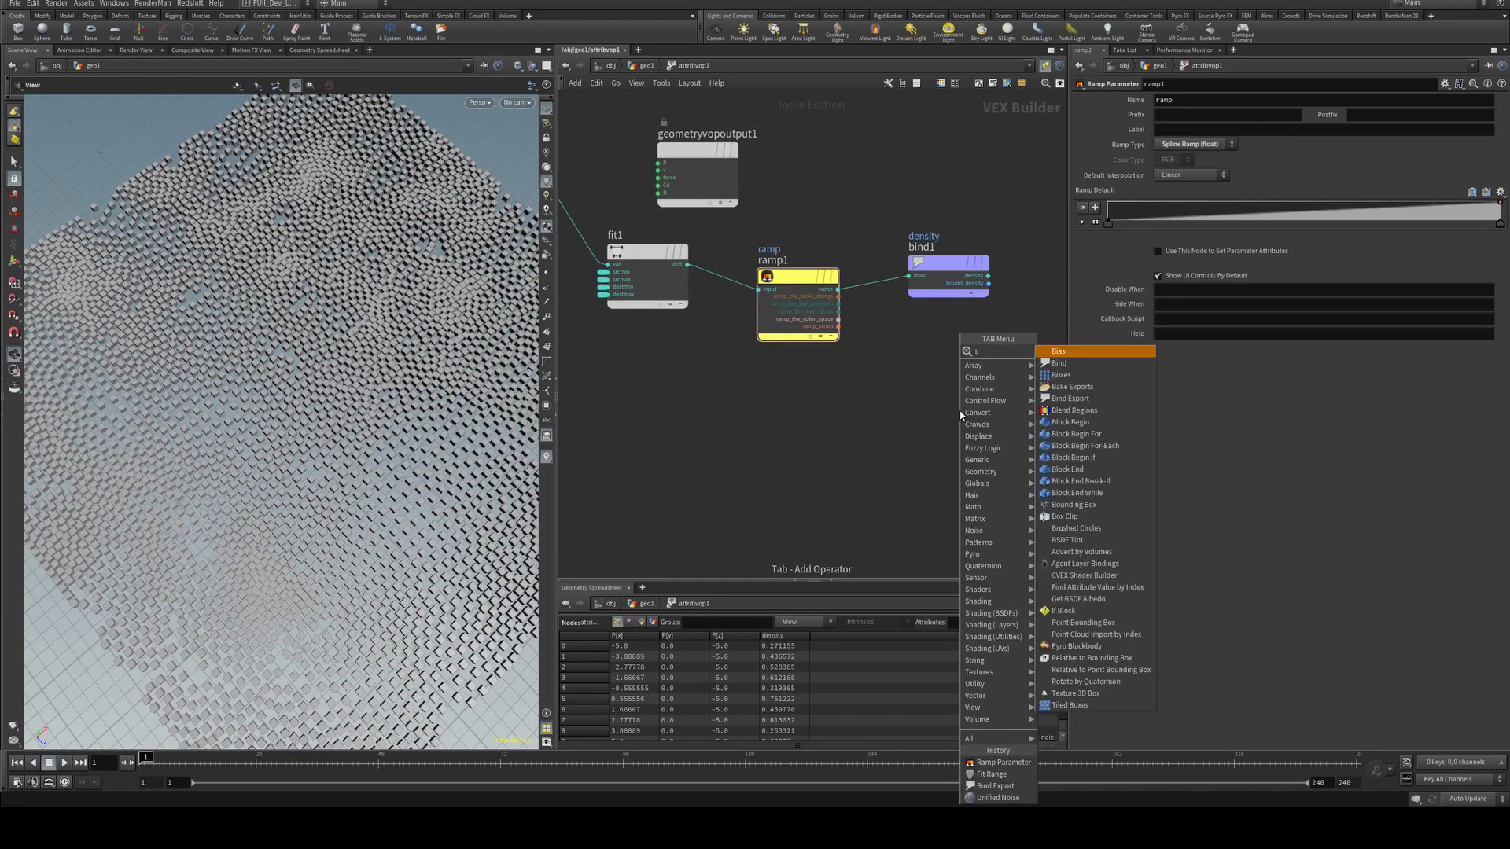
type("inde")
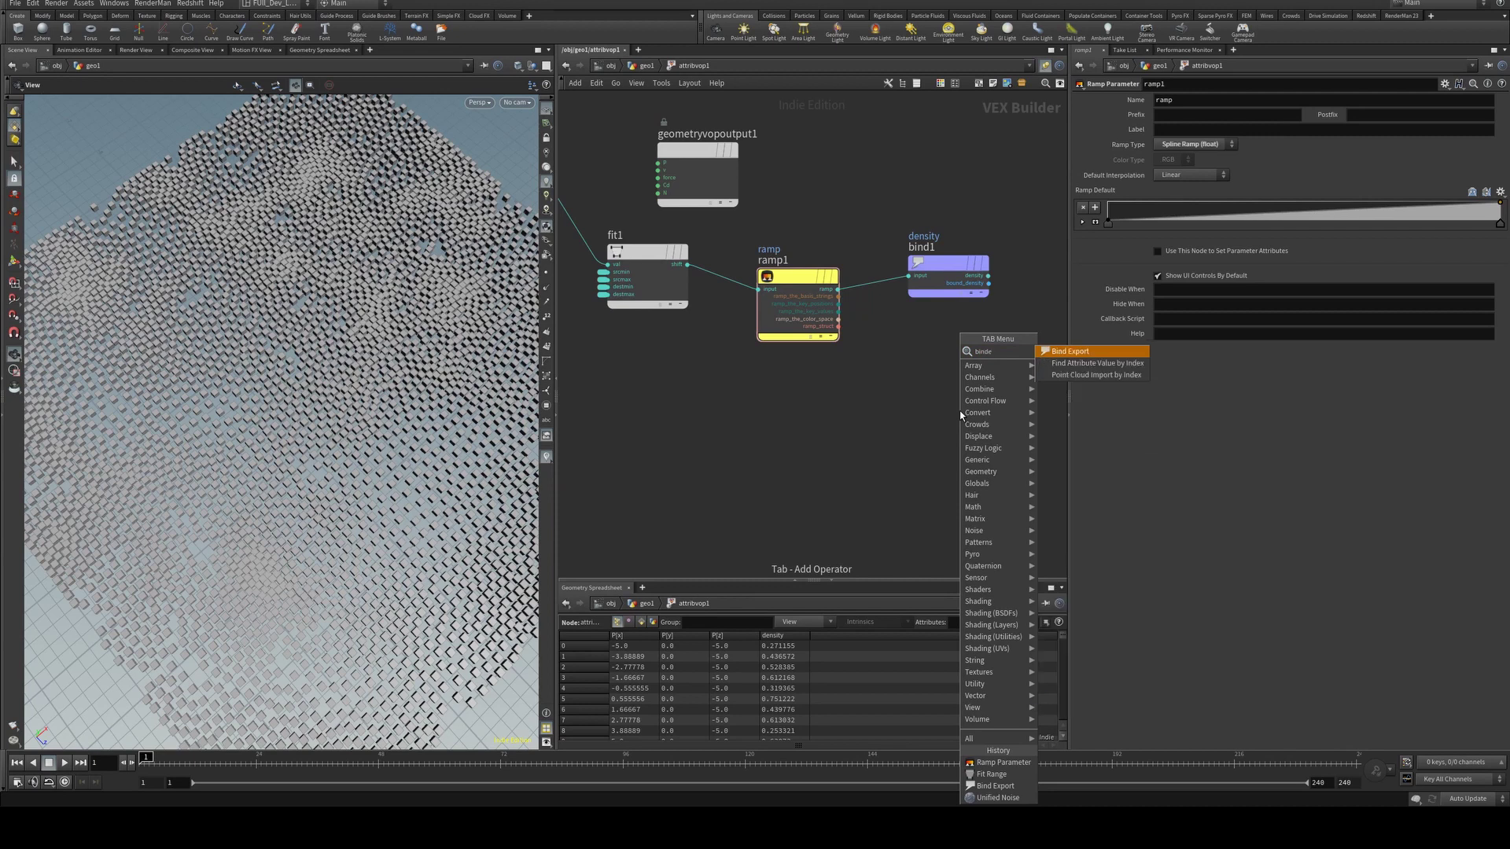
key("Return")
left_click(959, 411)
left_click(1197, 98)
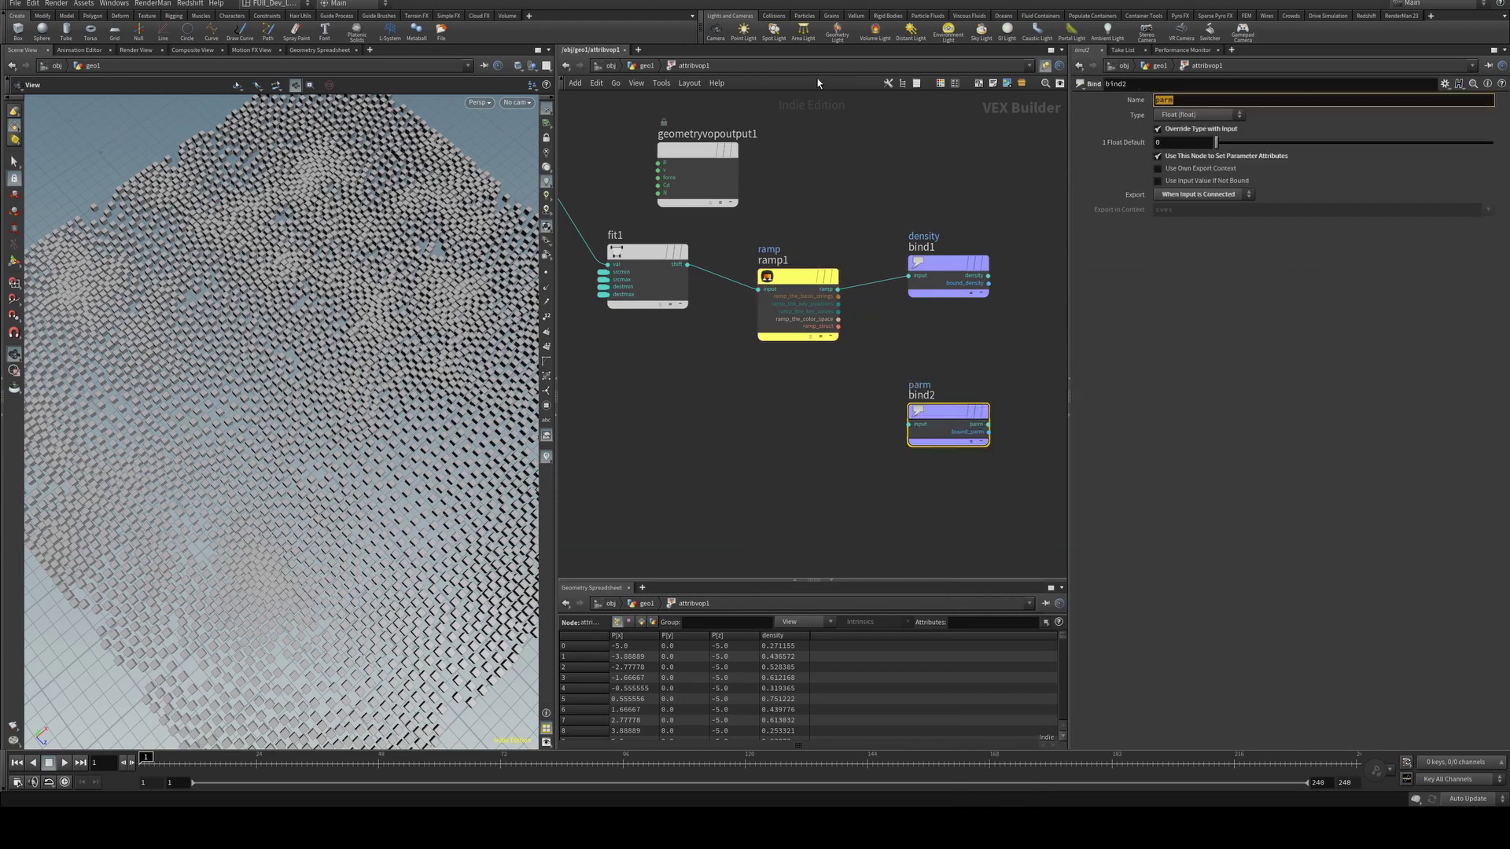
type("pscale")
key("Return")
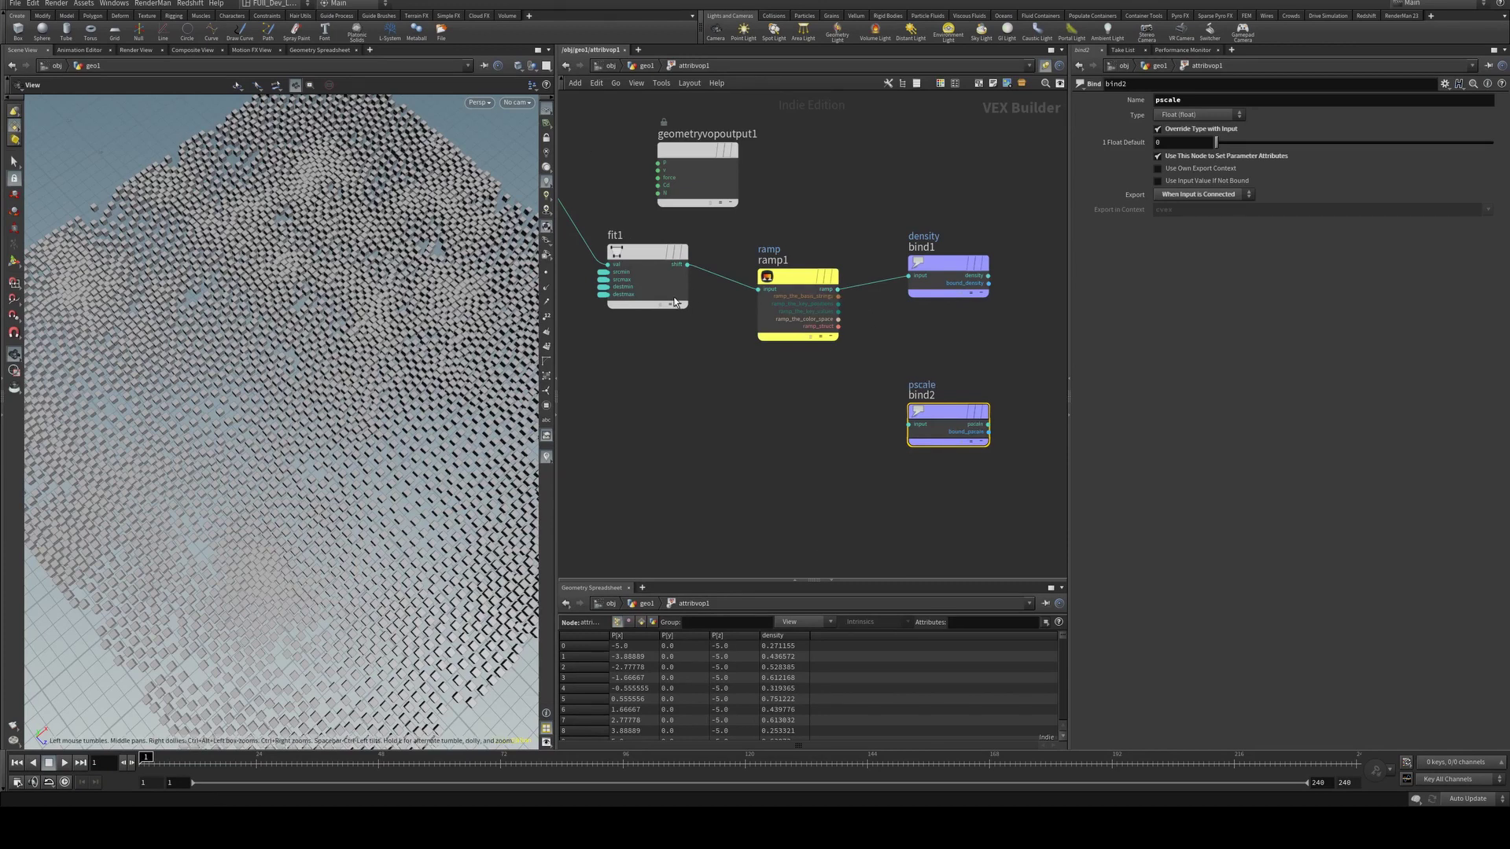
- Try driving the pscale export directly from the density ramp's output, and remove that connection
key("h")
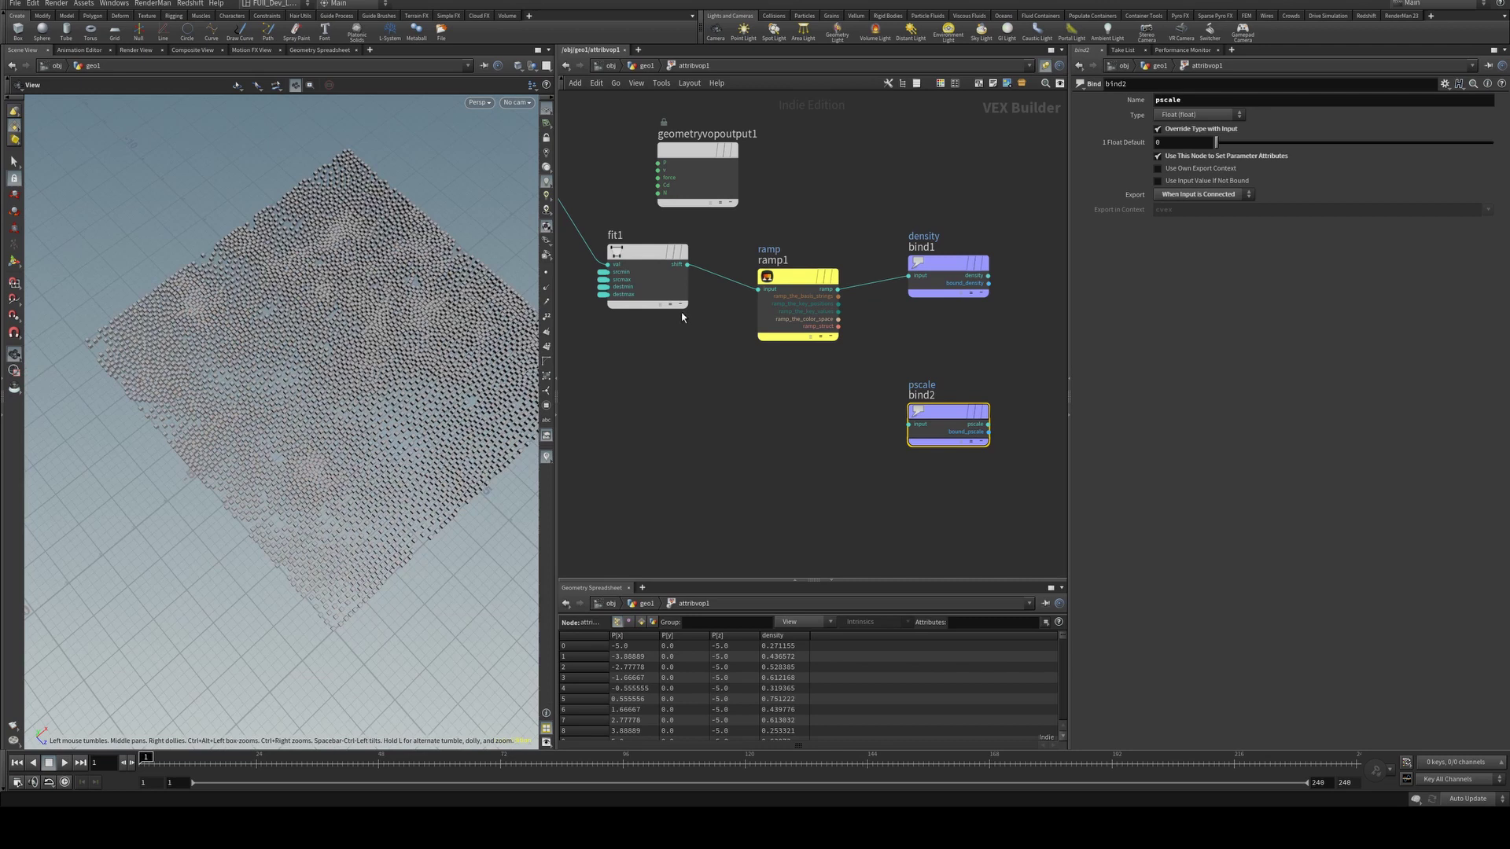
left_click_drag(837, 289, 934, 419)
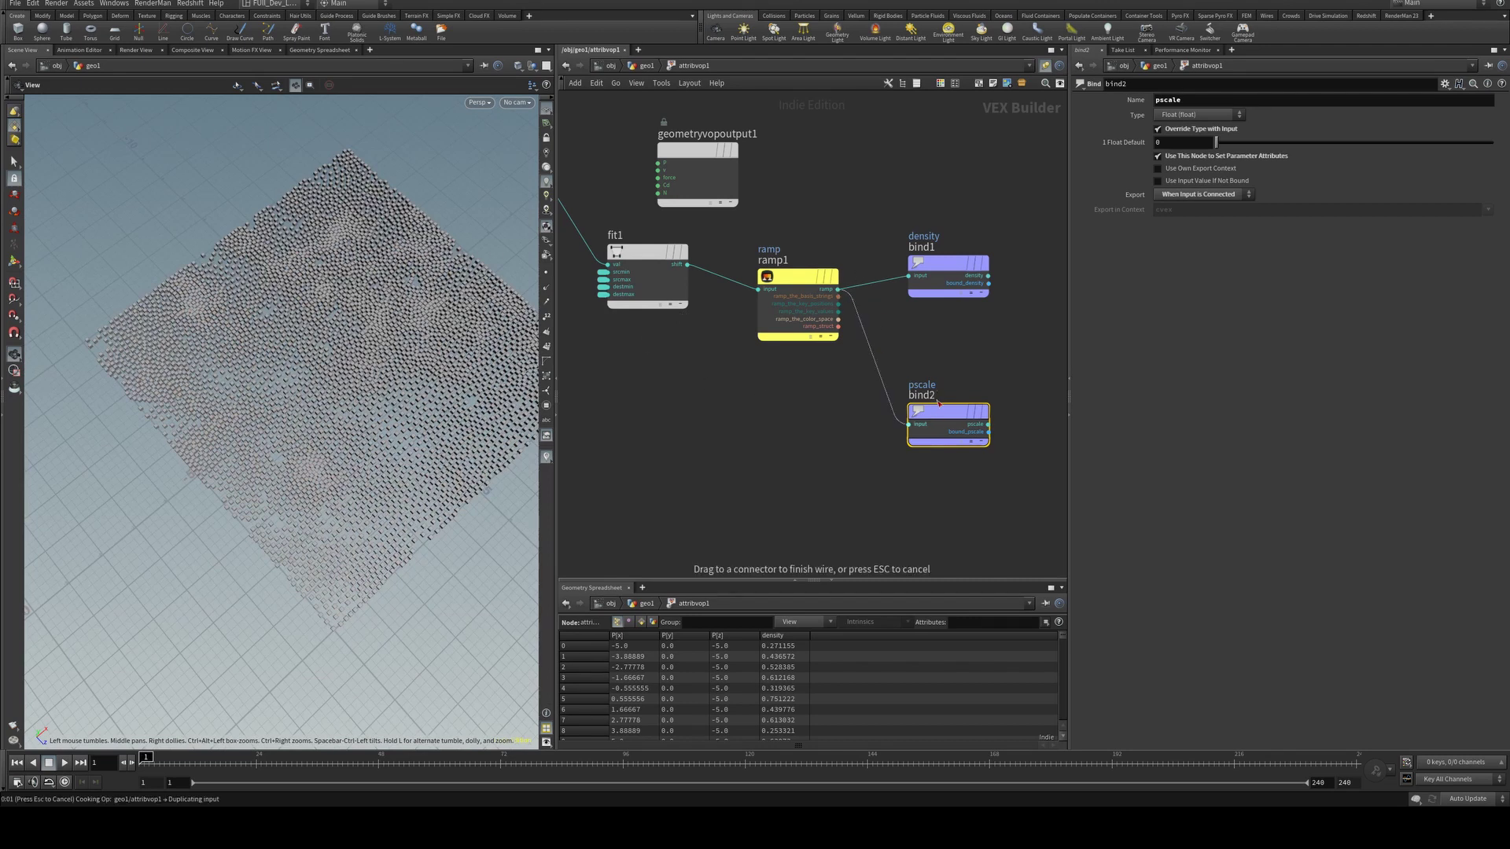
mouse_move(939, 418)
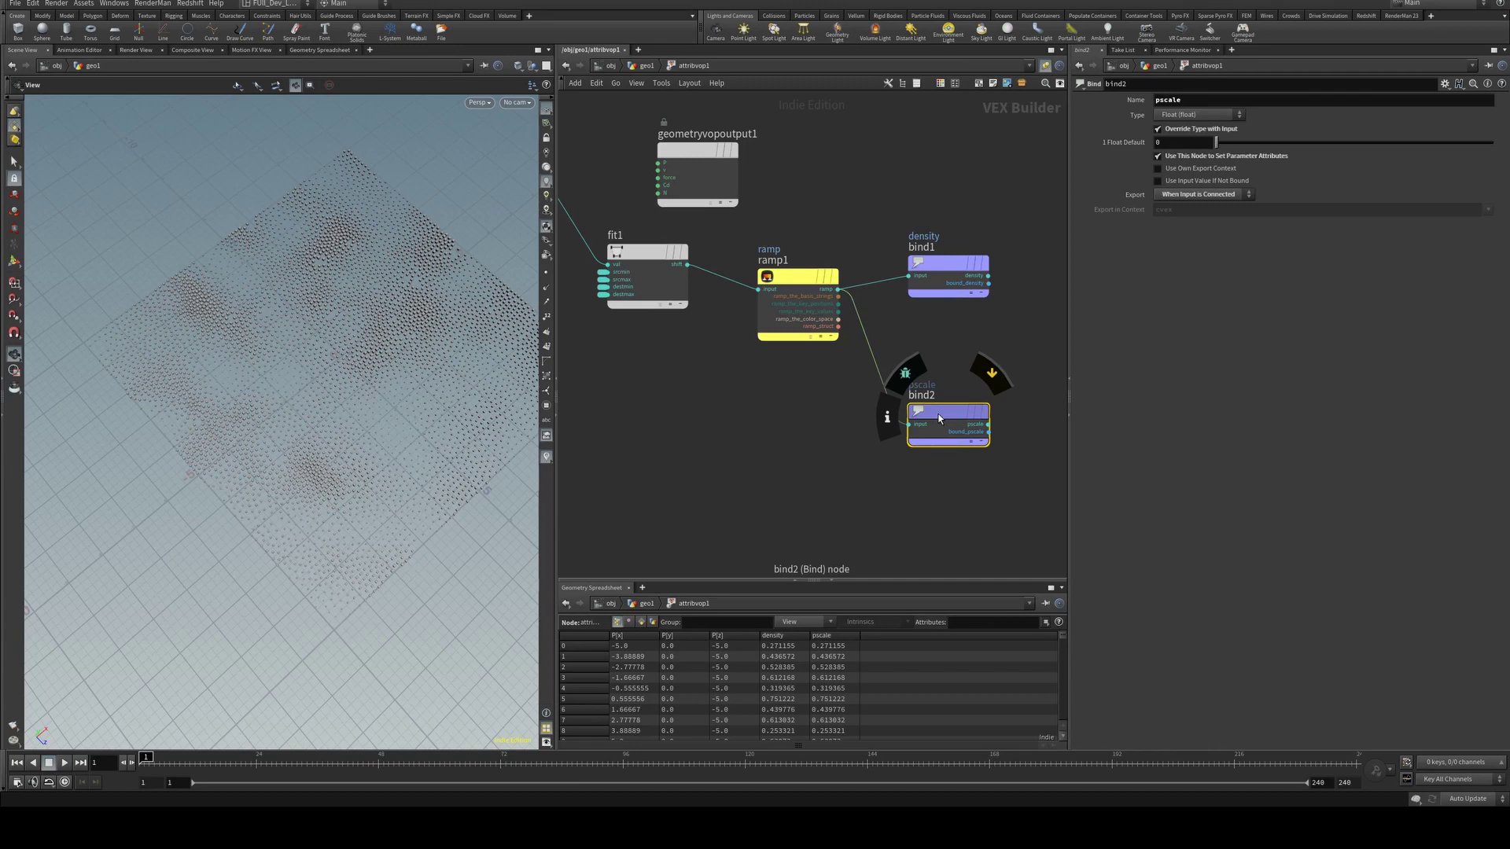
middle_click_drag(704, 442, 775, 401)
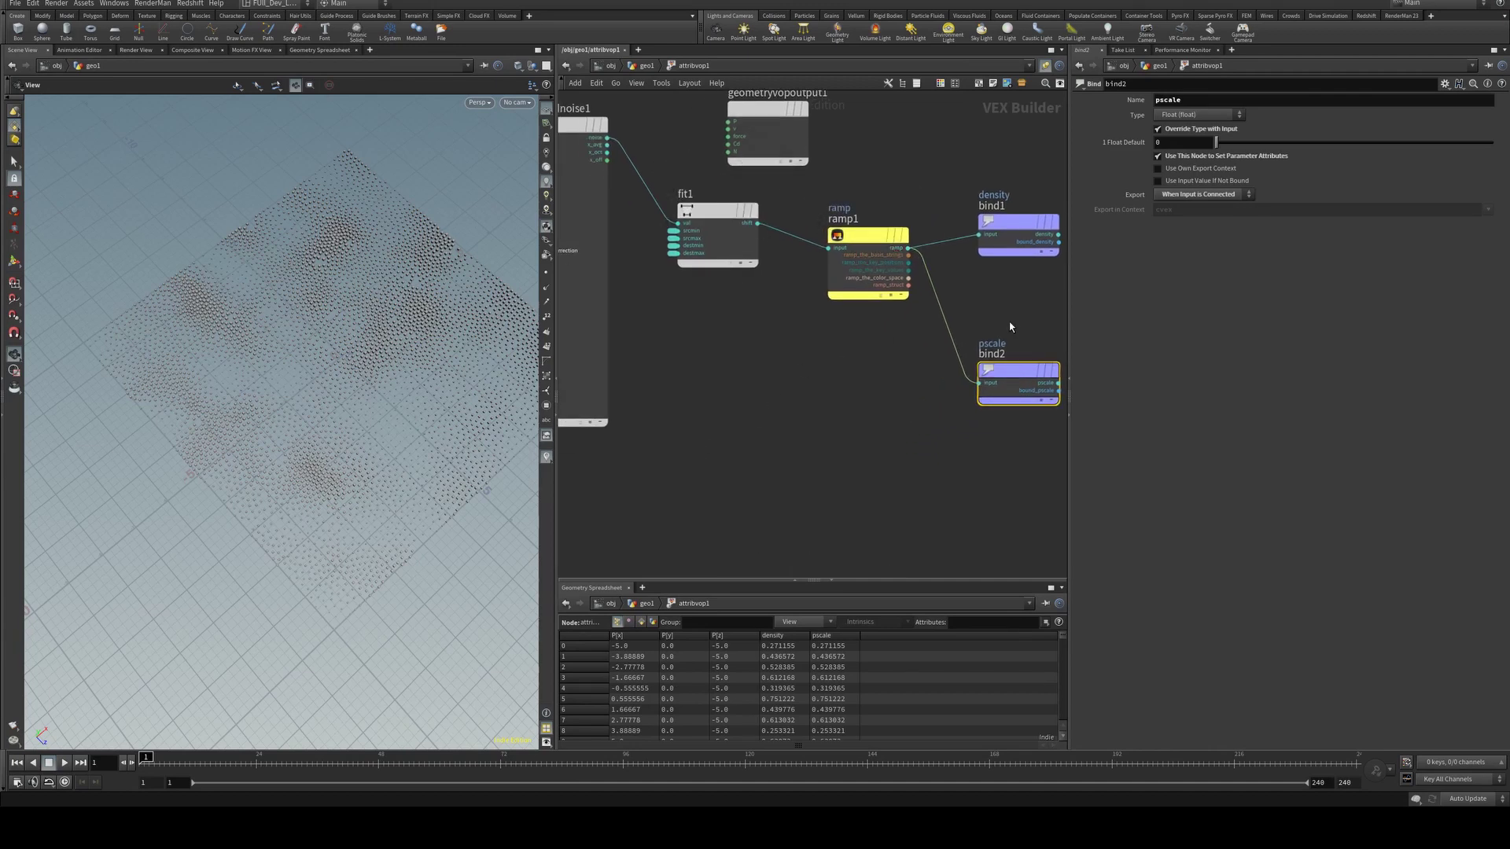
left_click(949, 291)
key("Delete")
- Rename the density ramp's parameter to overallScale and its node to overallscale
double_click(1226, 102)
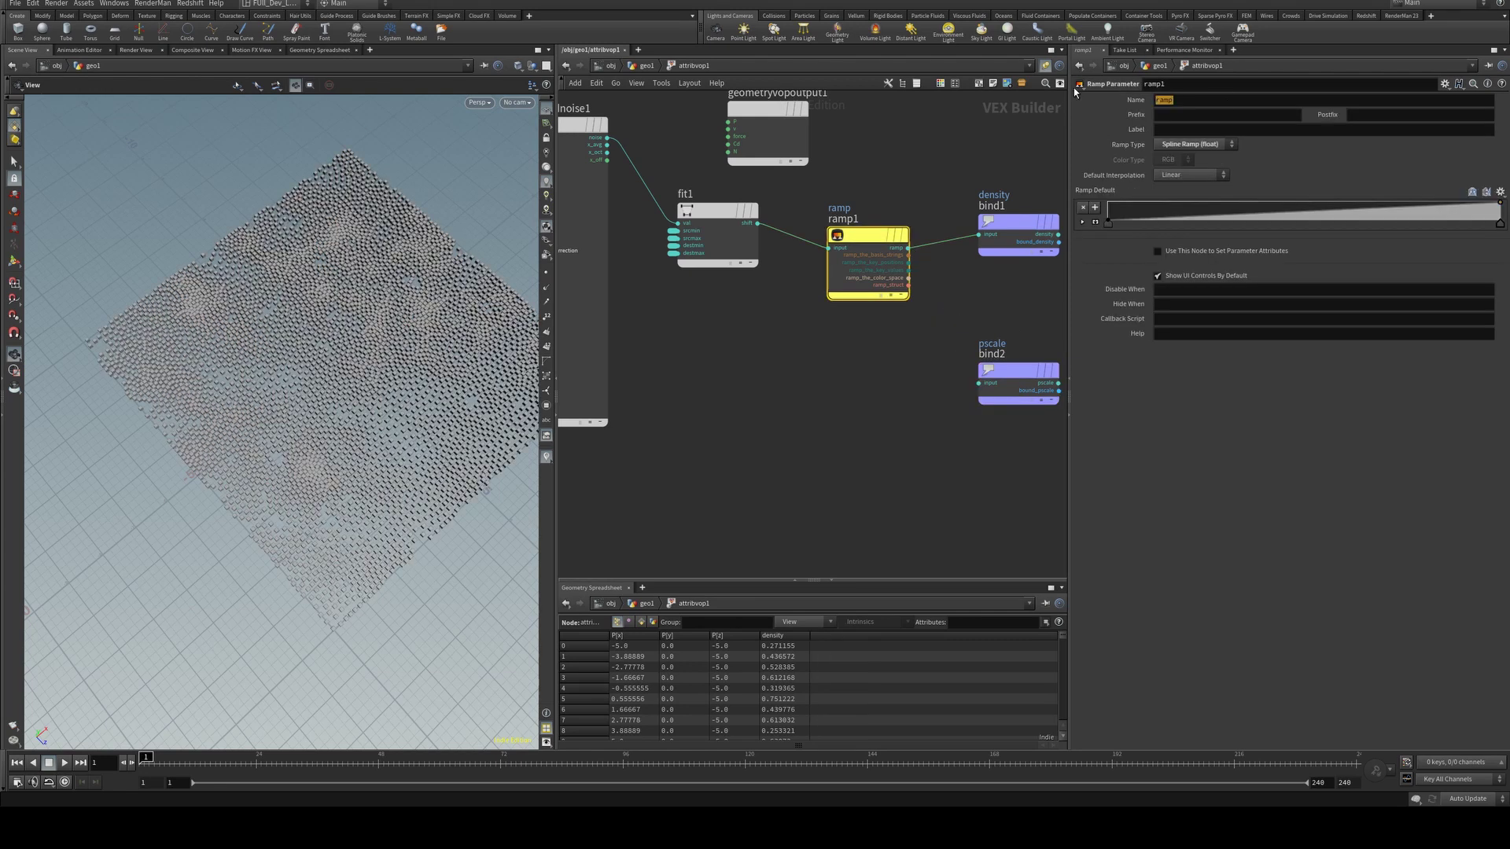
type("ove")
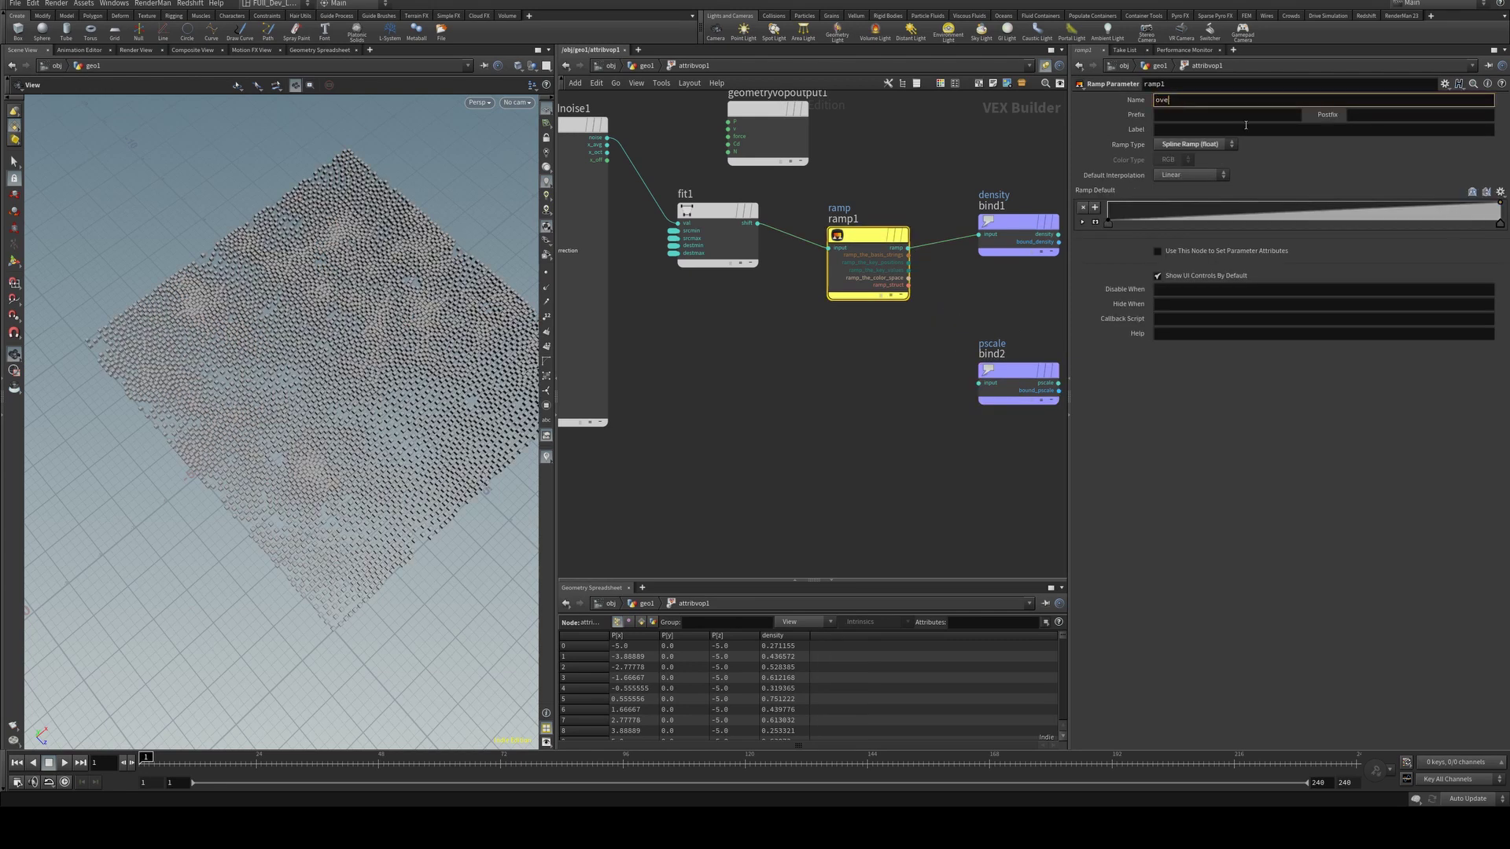
type("rallScale")
key("Return")
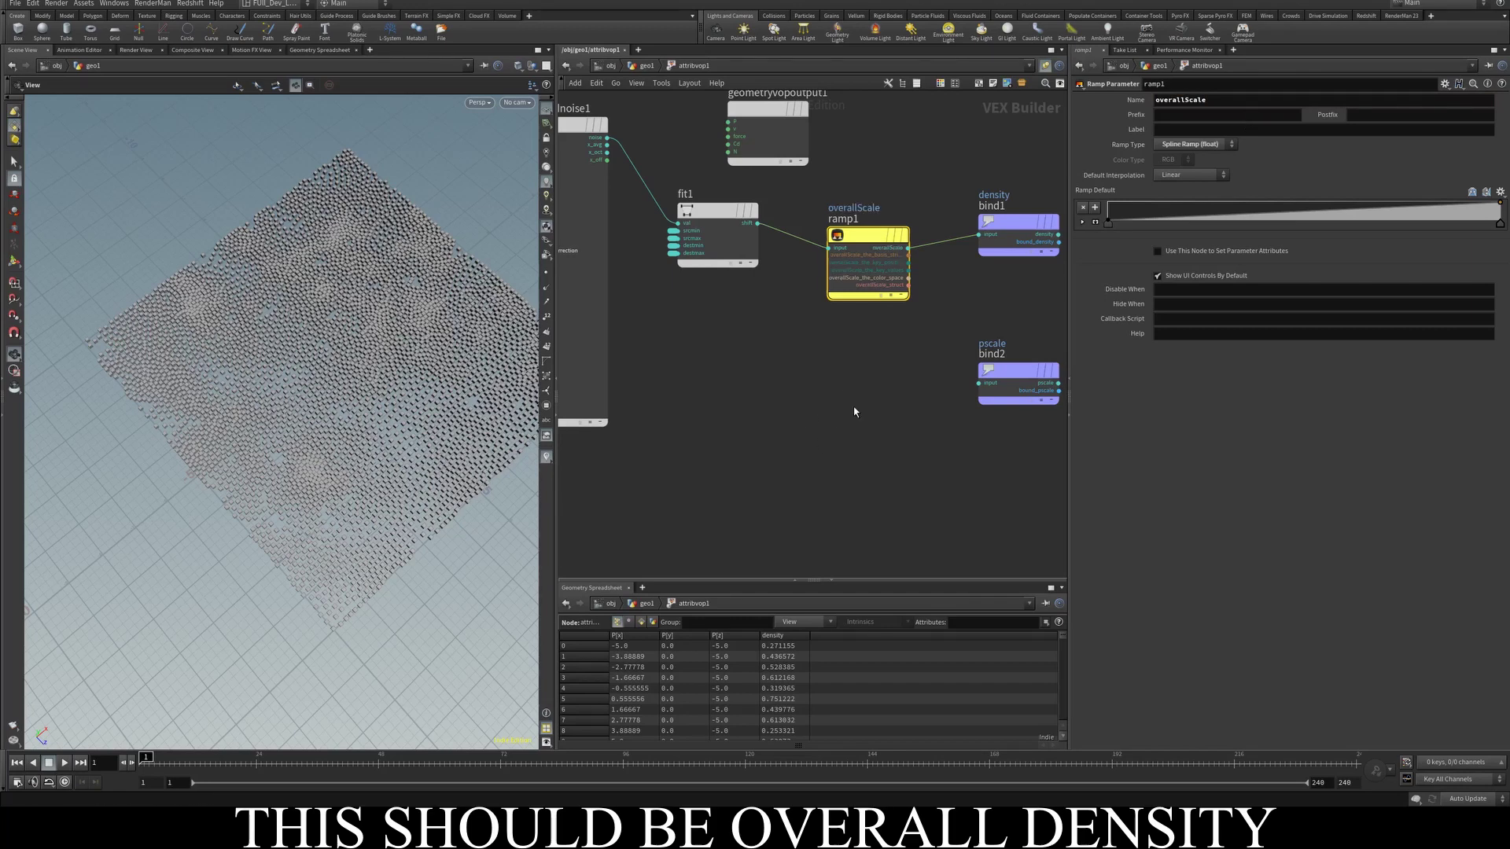
key("Tab")
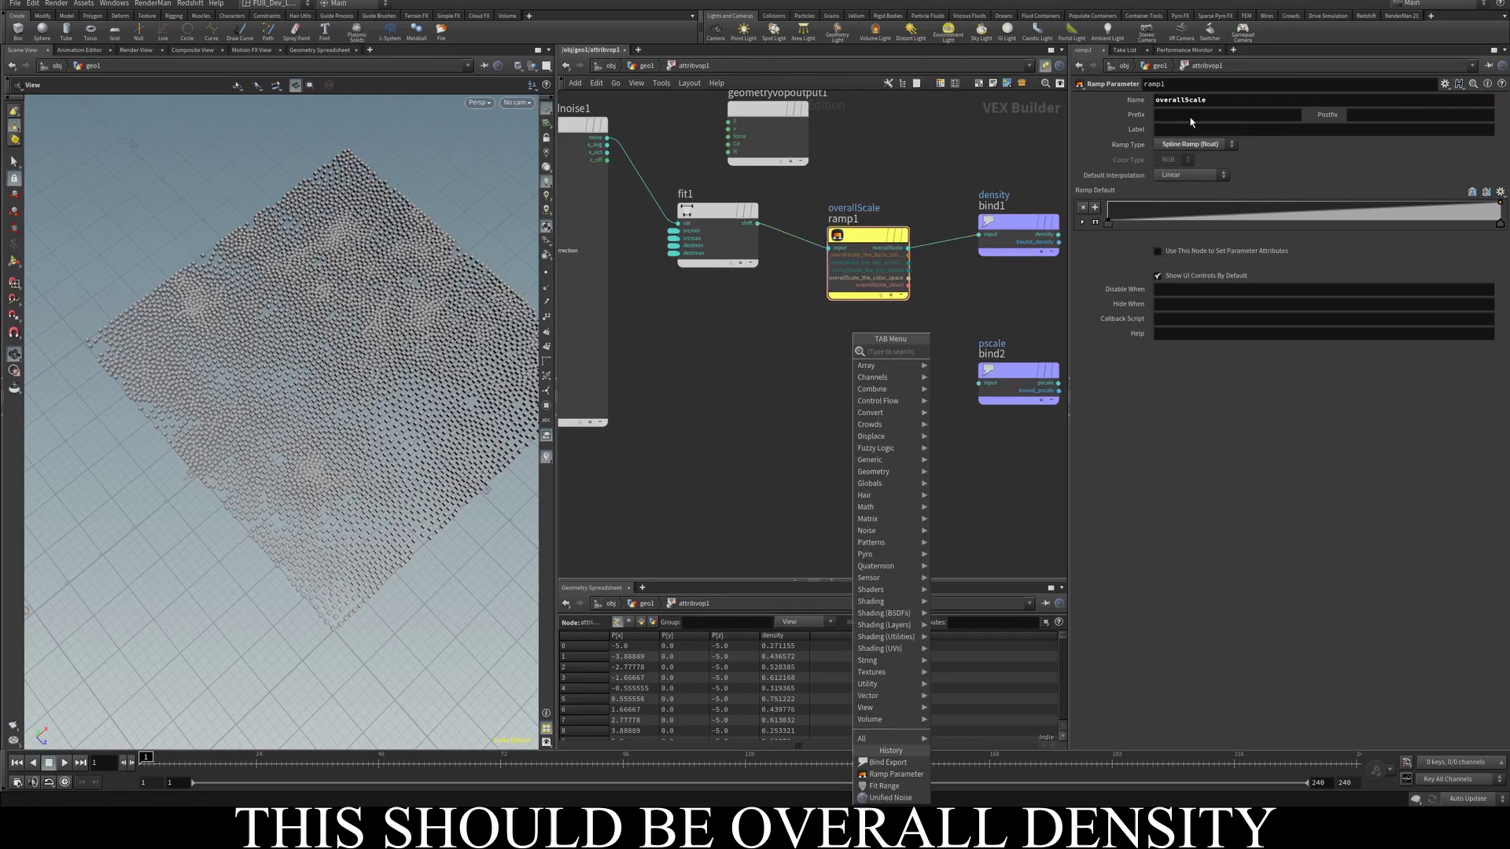
- Add a second float spline Ramp Parameter fed by the Fit Range output and connect it to the pscale export
key("Tab")
type("ramp")
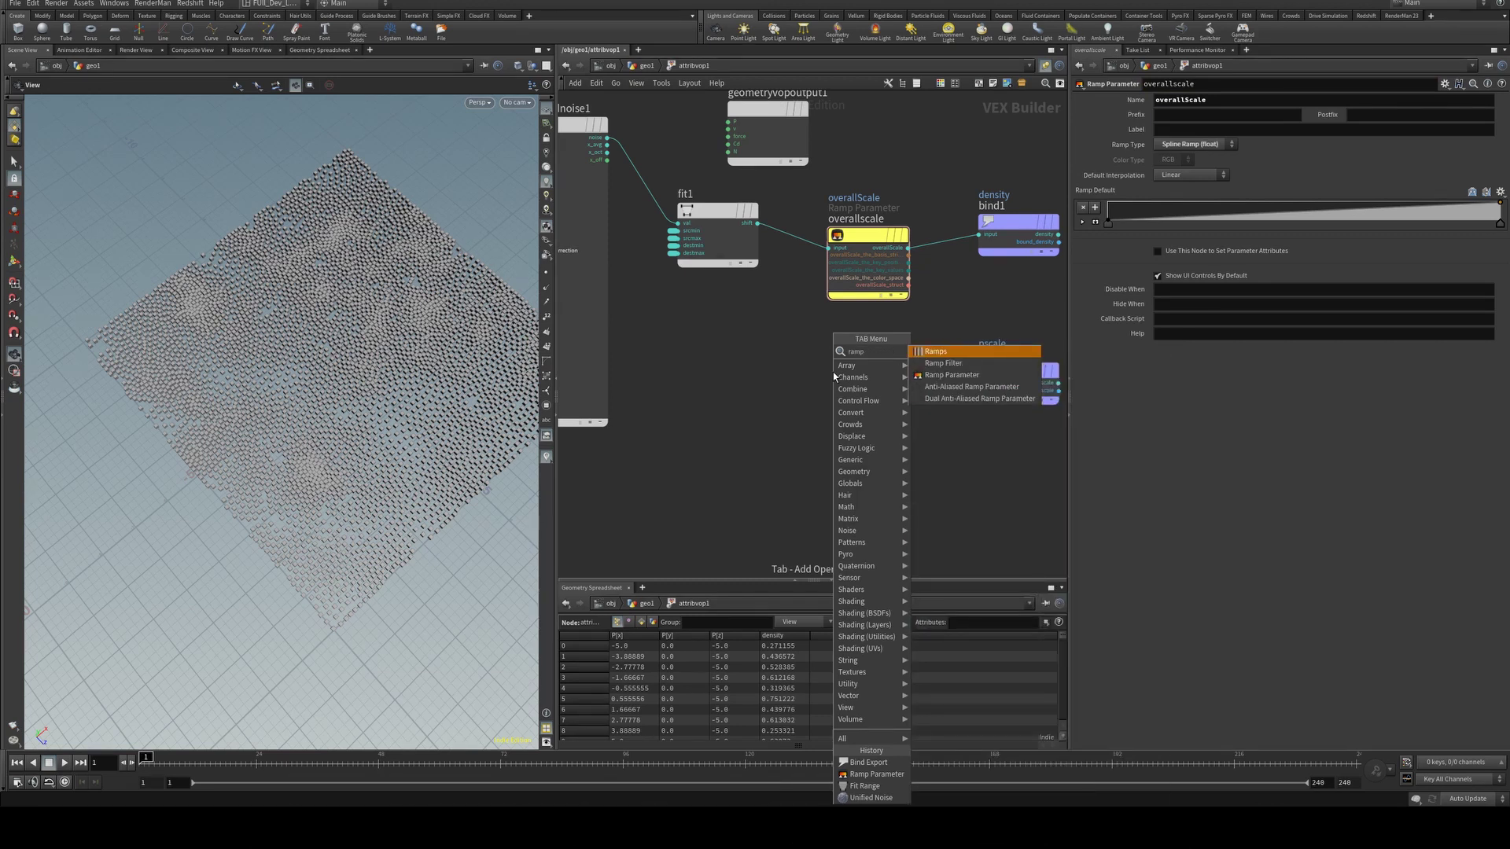
left_click(931, 353)
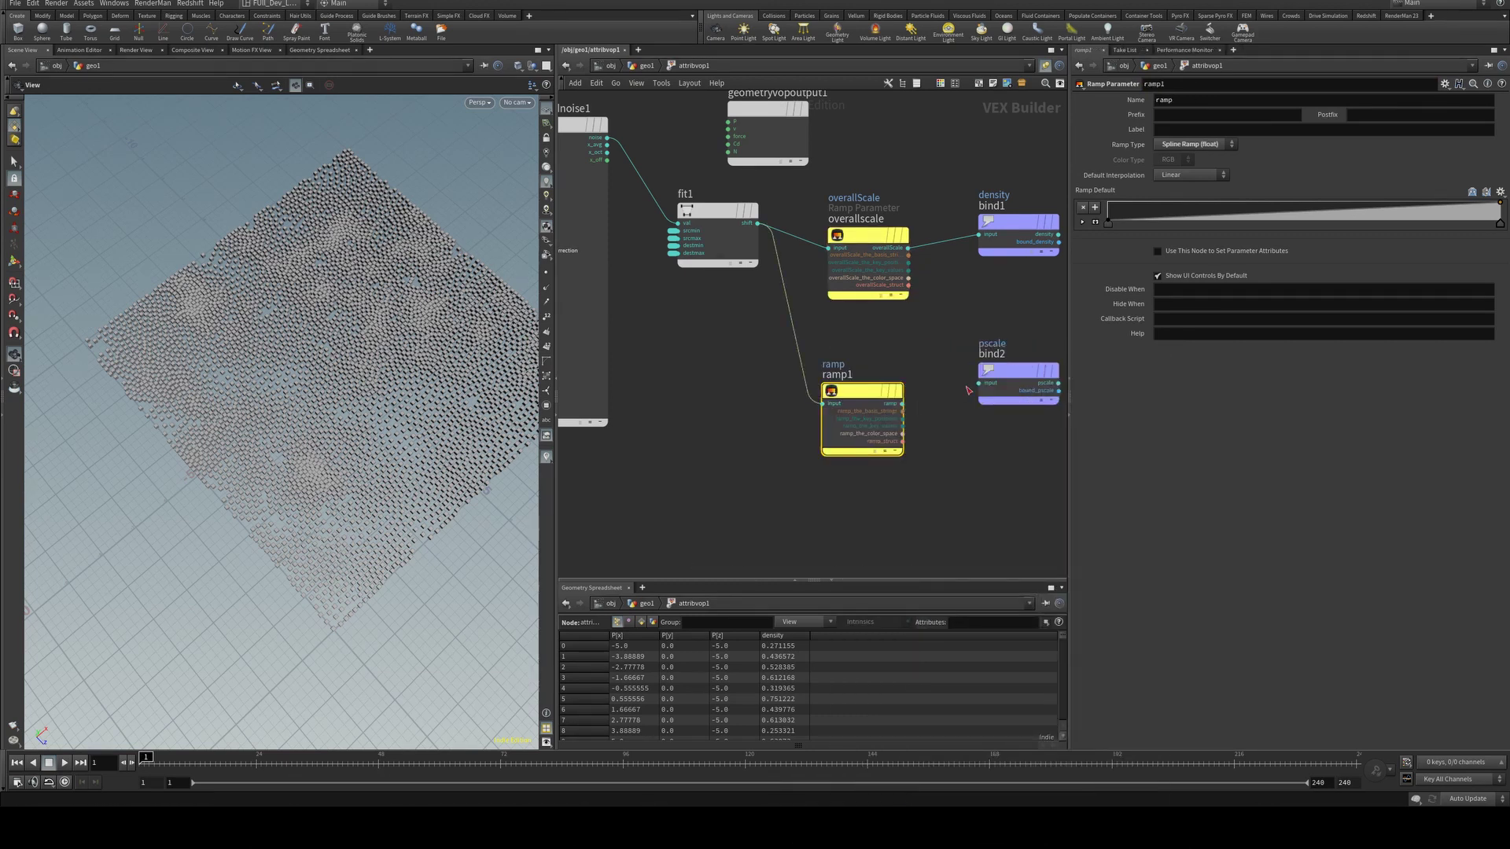
left_click(902, 403)
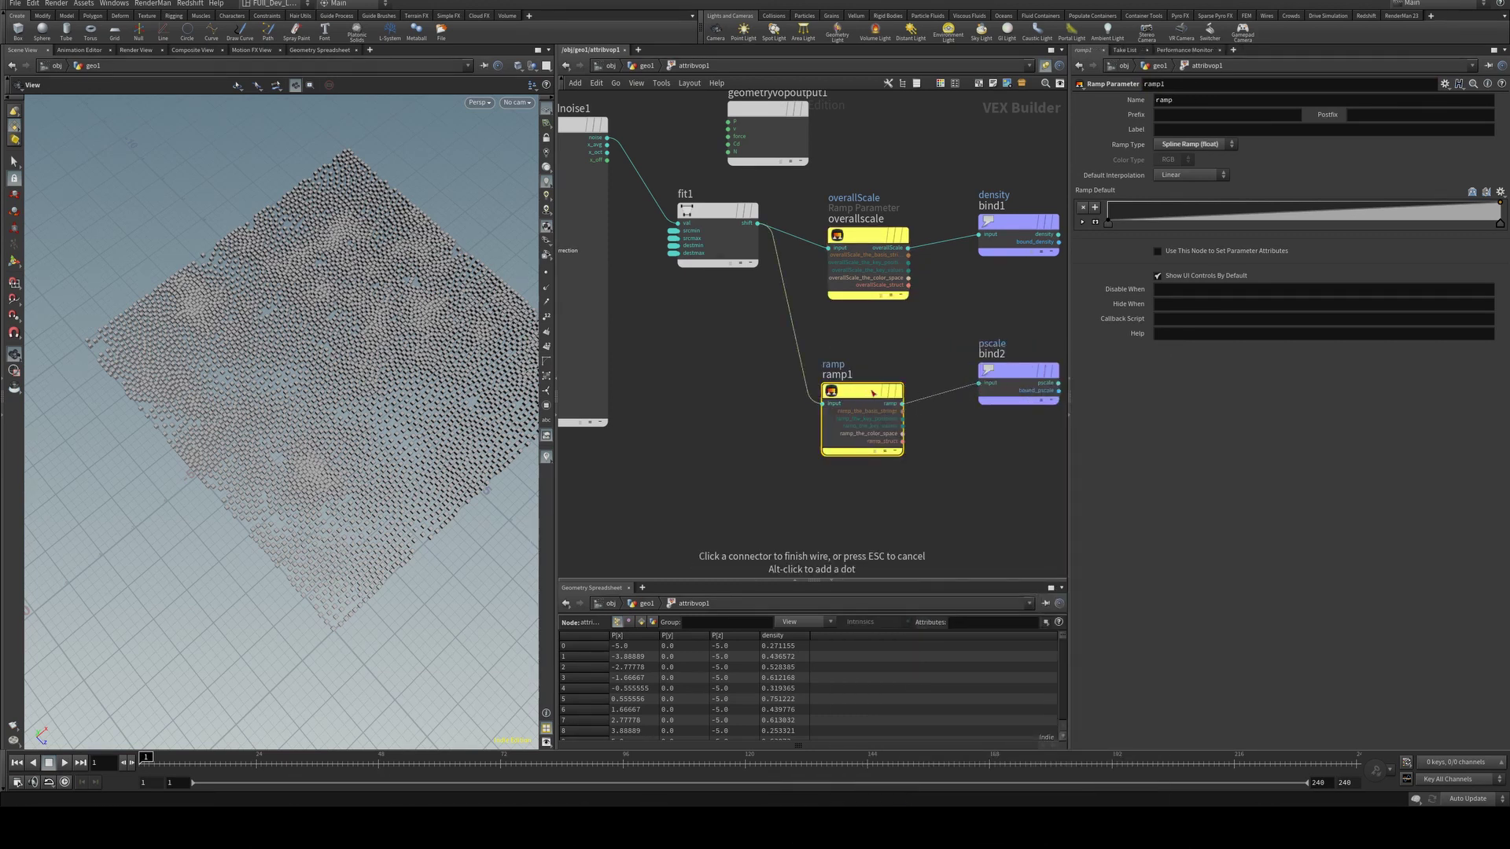
left_click(989, 385)
left_click_drag(861, 393, 873, 387)
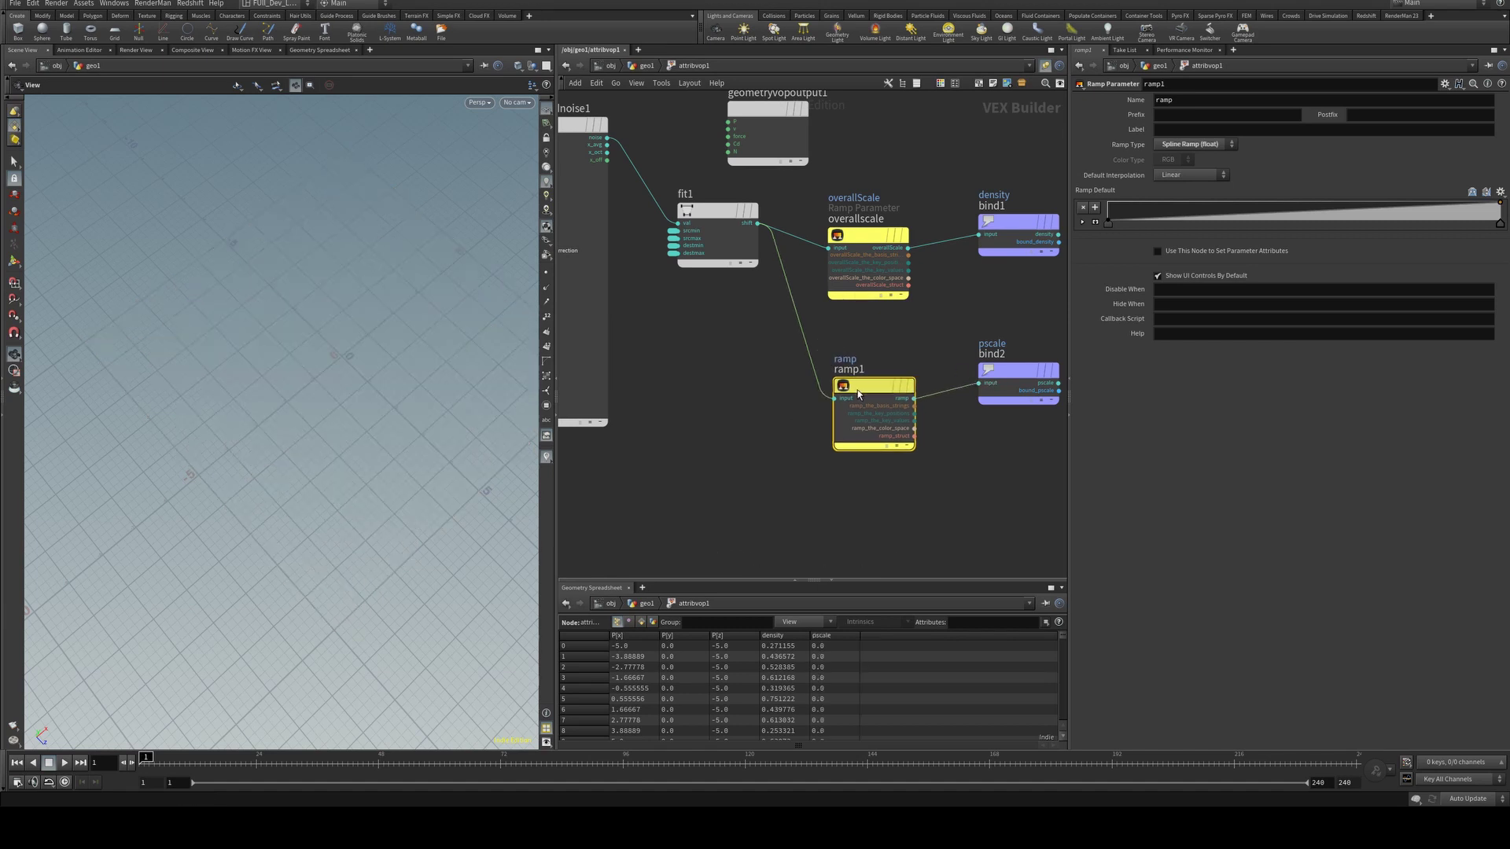
- Rename the second ramp's node and parameter to pscaleSize and return to the geometry network
left_click(1147, 84)
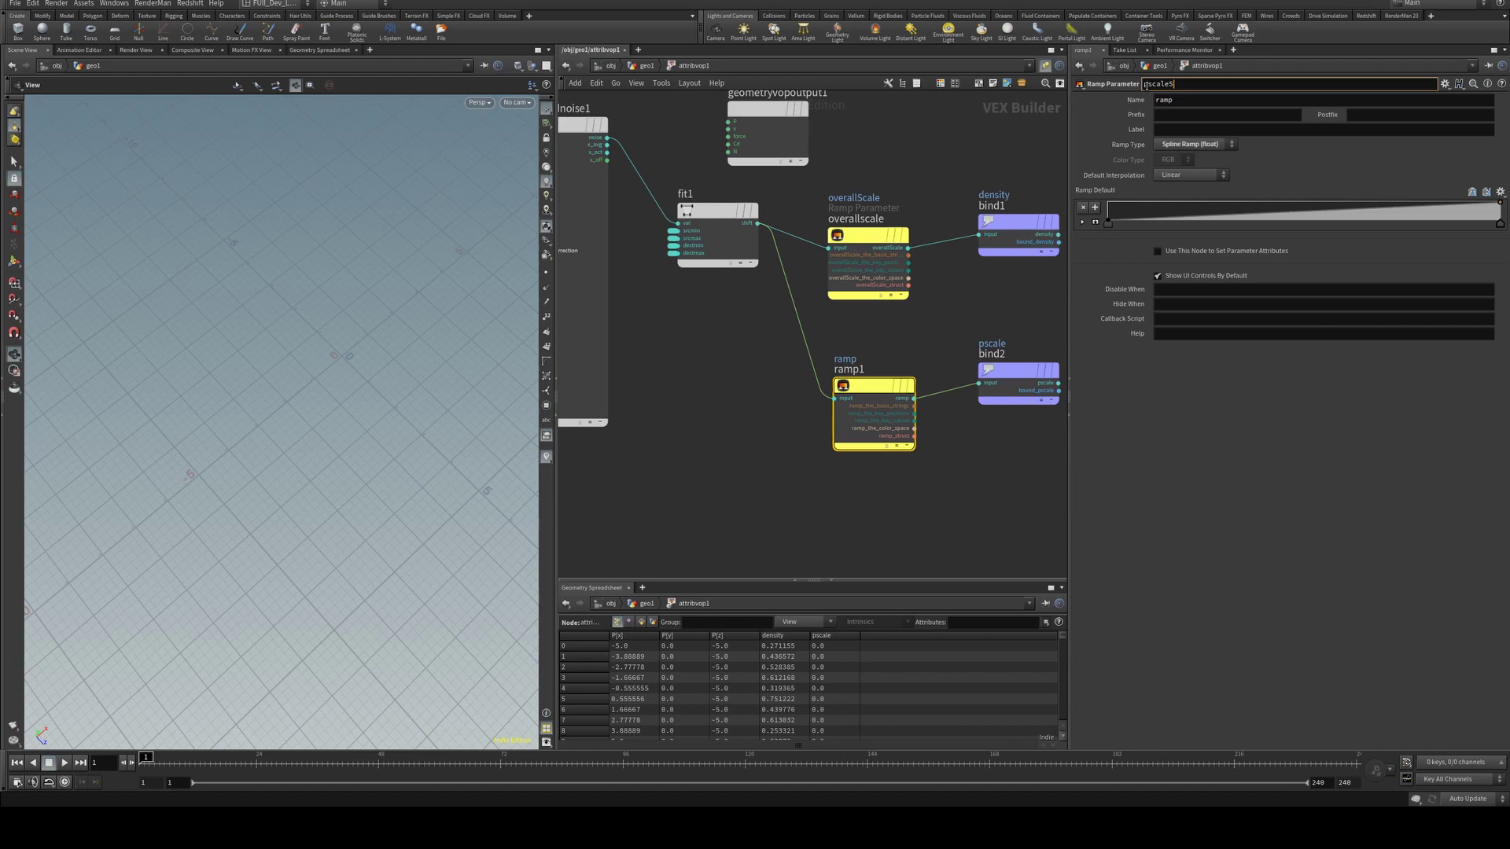
key("Tab")
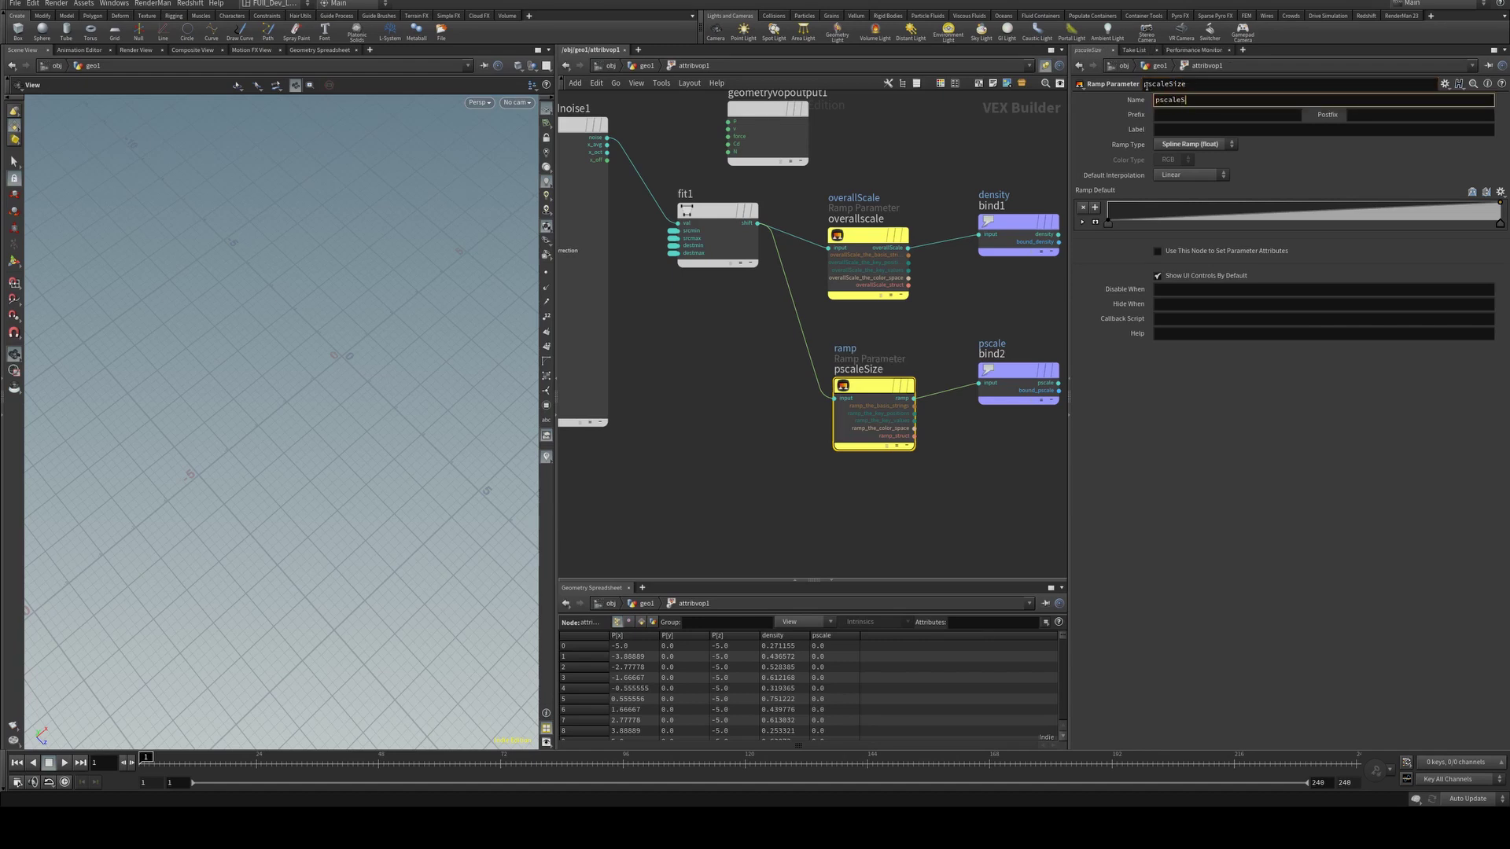
key("Return")
key("u")
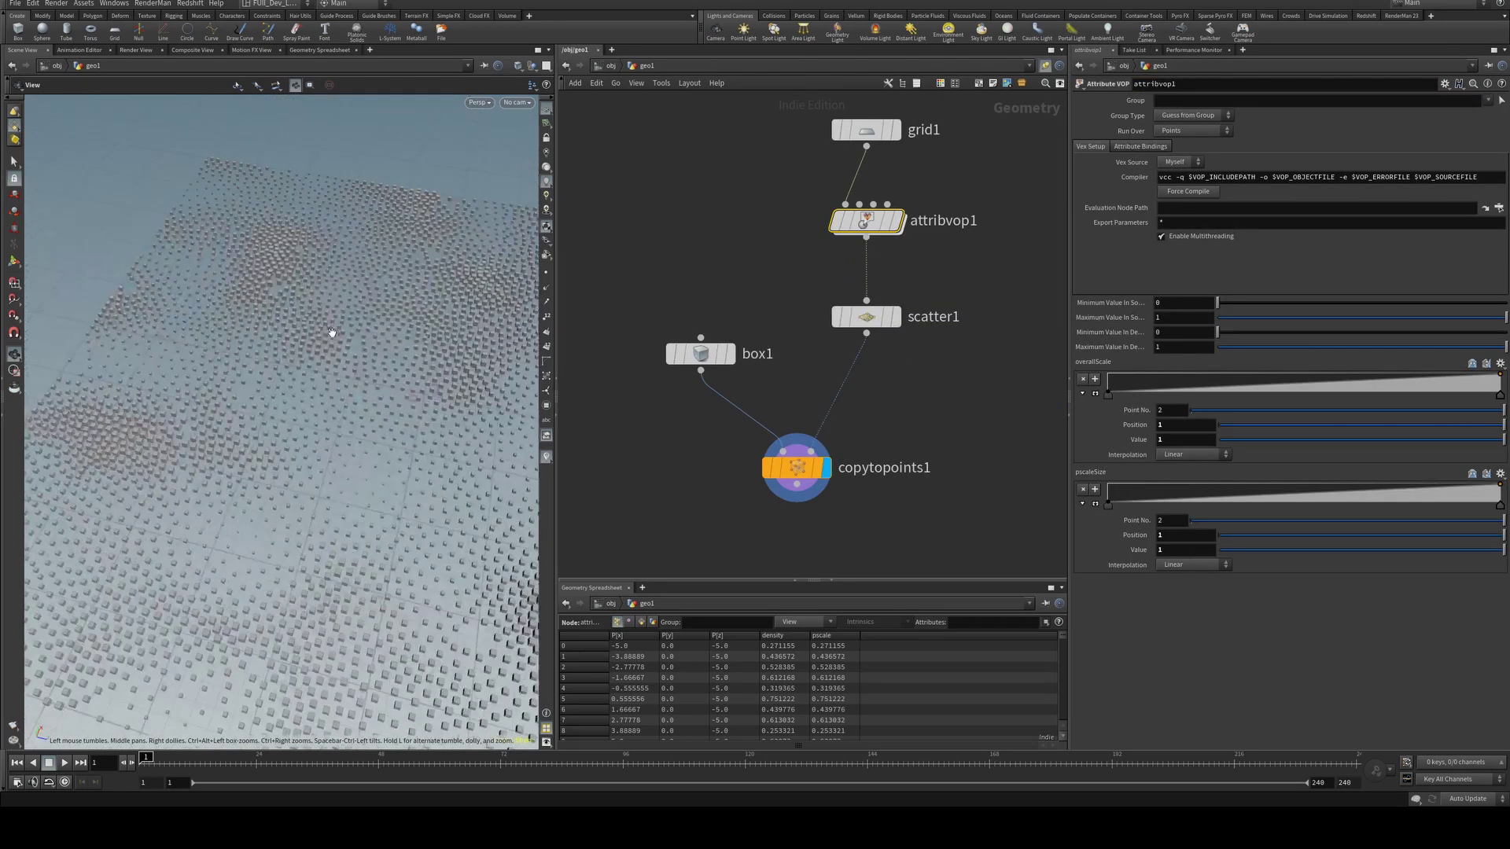
- Adjust the end point of the Attribute VOP's pscaleSize ramp and inspect the box sizes across the grid
mouse_move(331, 333)
left_mouse_down()
mouse_move(181, 320)
mouse_move(327, 340)
mouse_move(365, 366)
mouse_move(325, 344)
left_mouse_up()
left_click_drag(370, 421, 420, 463)
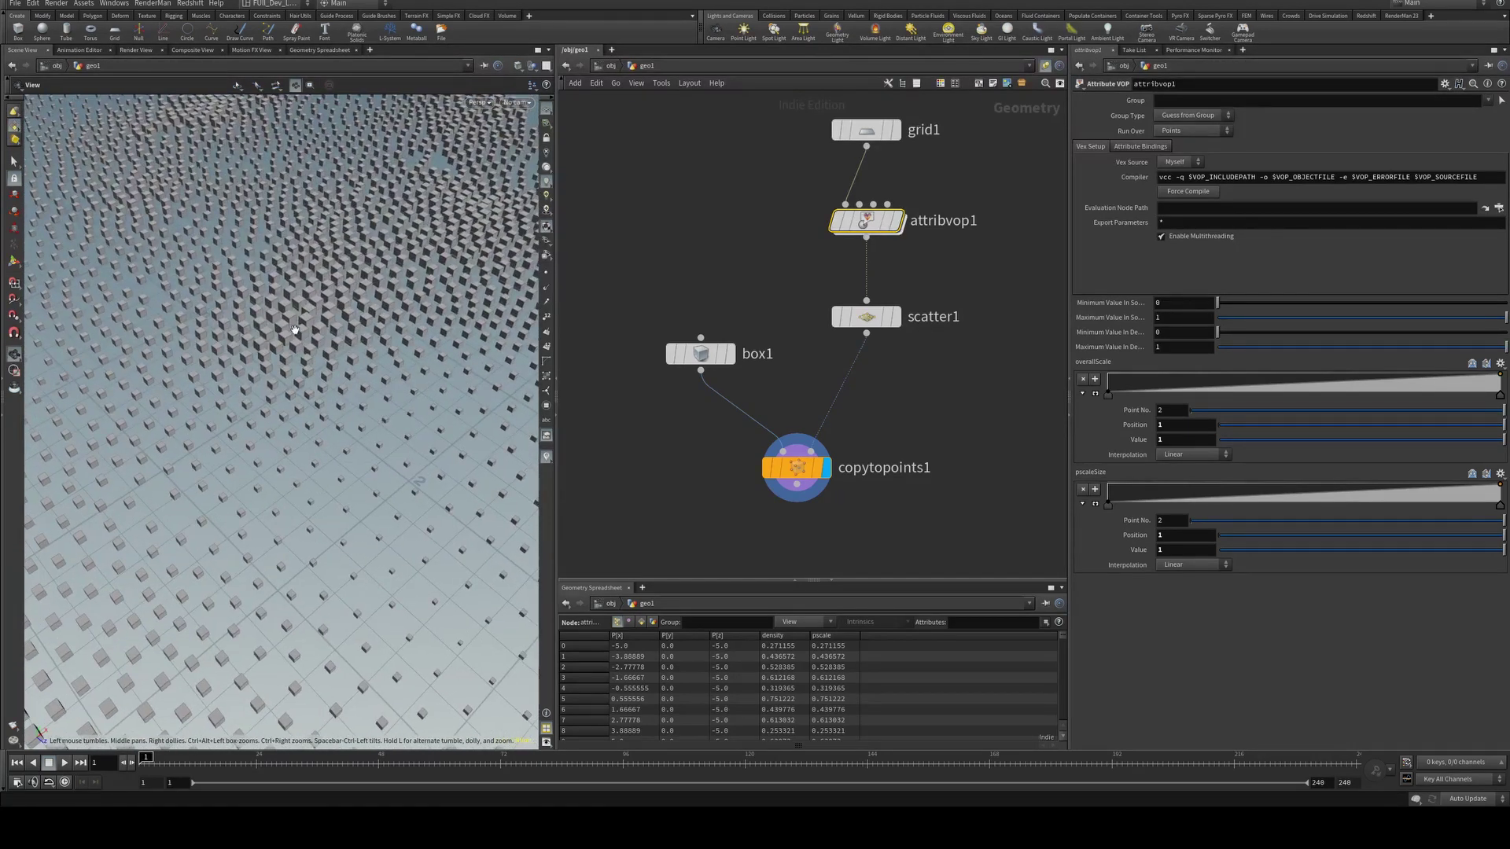
left_click_drag(337, 266, 481, 342)
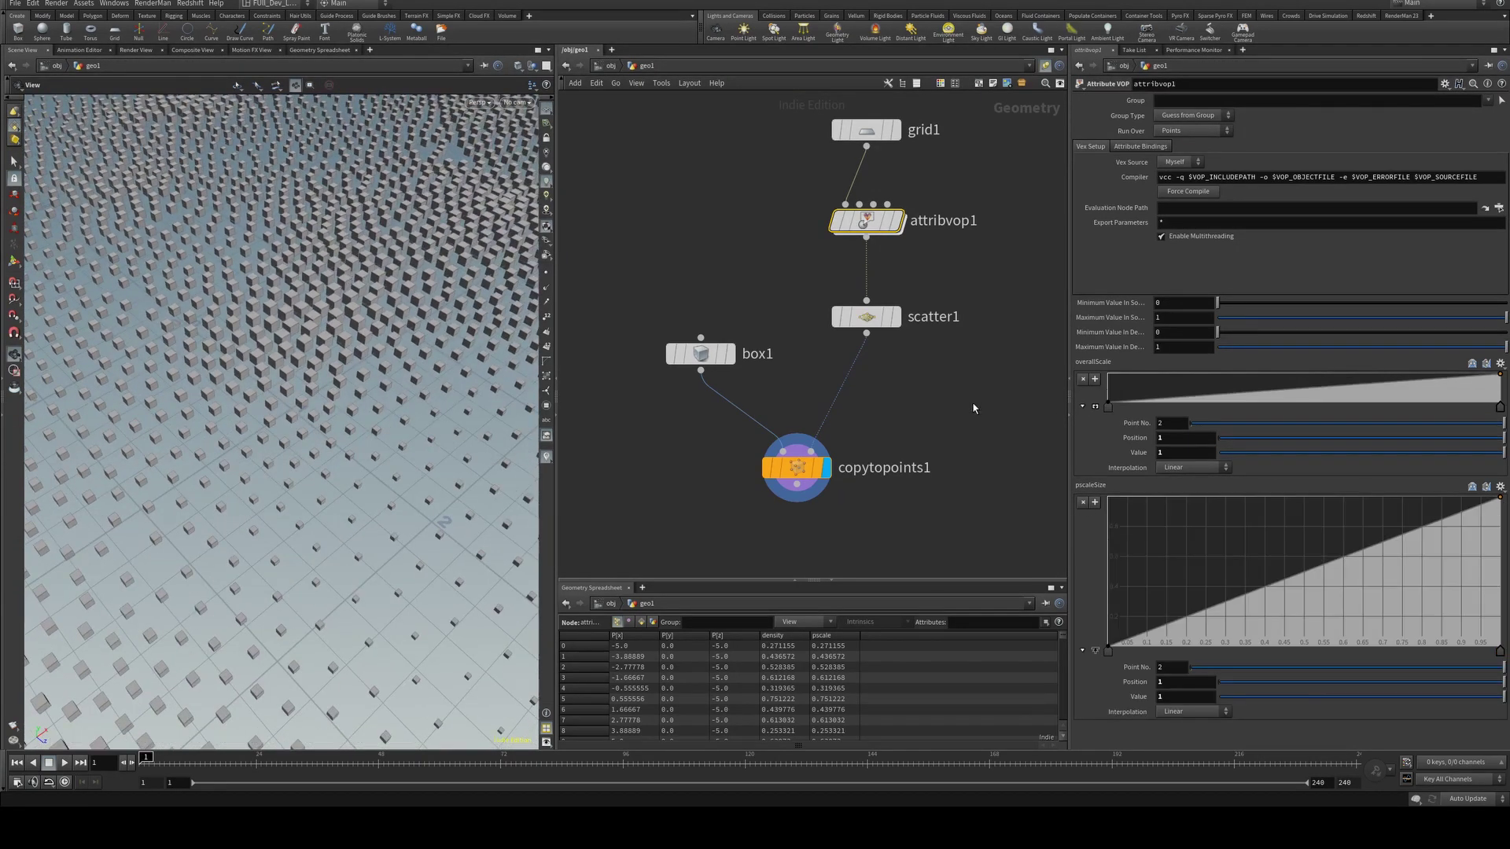
left_click_drag(354, 279, 315, 423)
right_click_drag(325, 424, 174, 401)
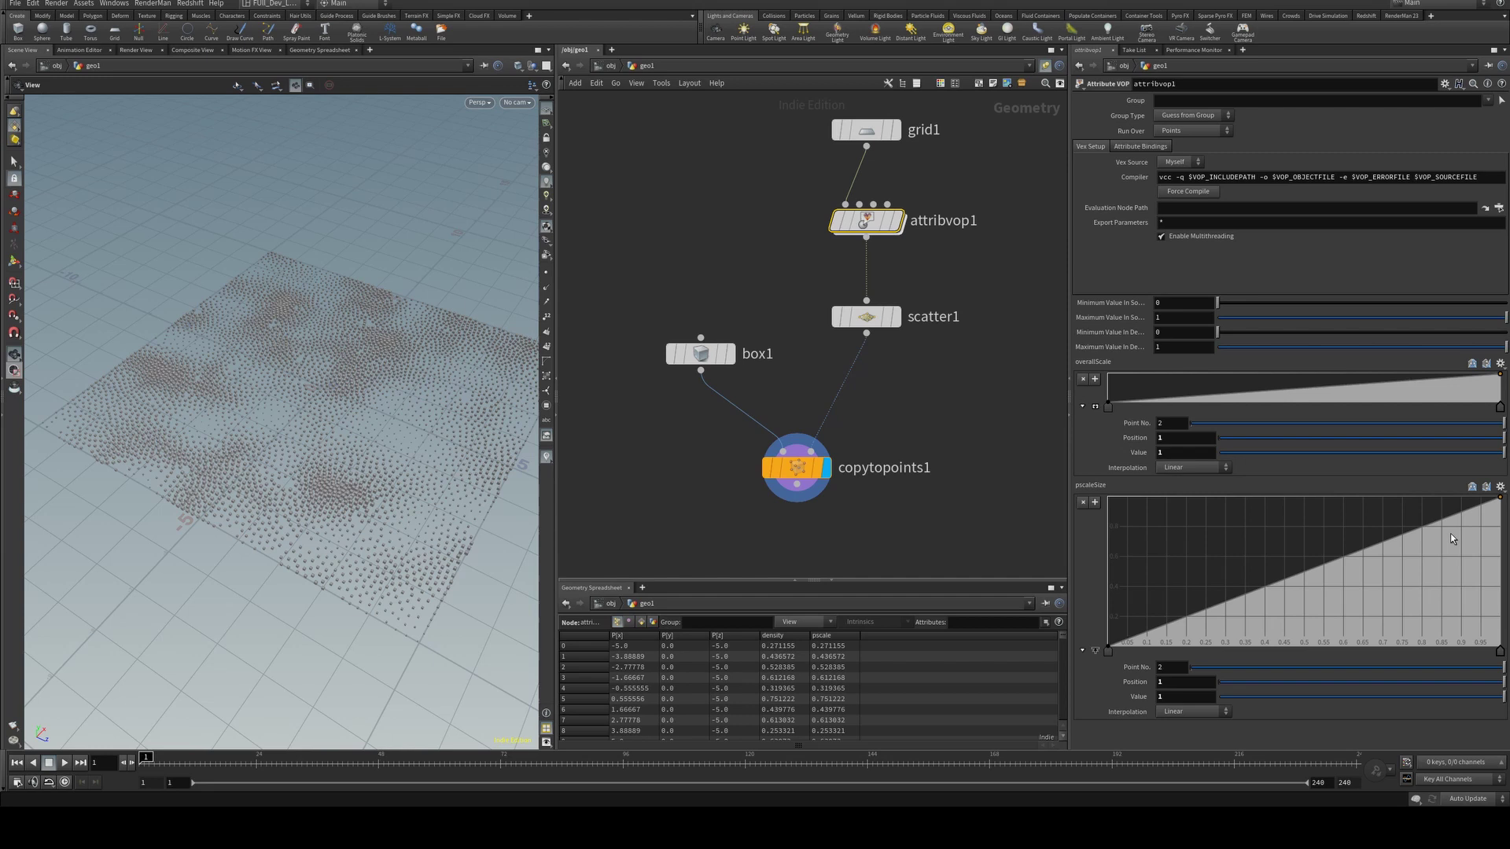
mouse_move(1500, 500)
left_mouse_down()
mouse_move(1503, 582)
mouse_move(1509, 495)
left_mouse_up()
left_click_drag(1438, 356, 1508, 357)
key("Return")
left_click_drag(226, 327, 260, 346)
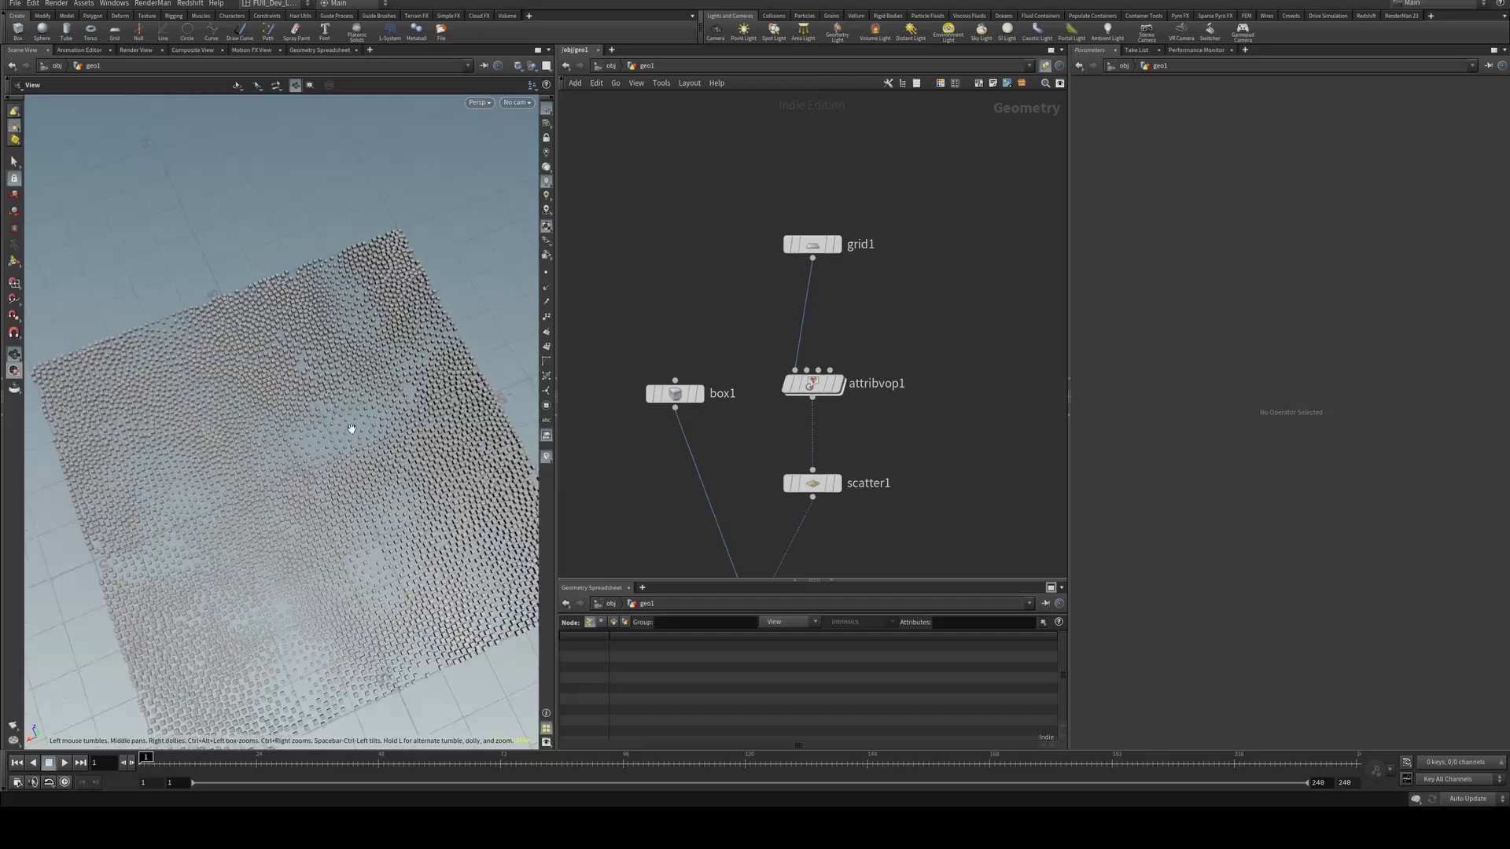
left_click_drag(352, 428, 527, 283)
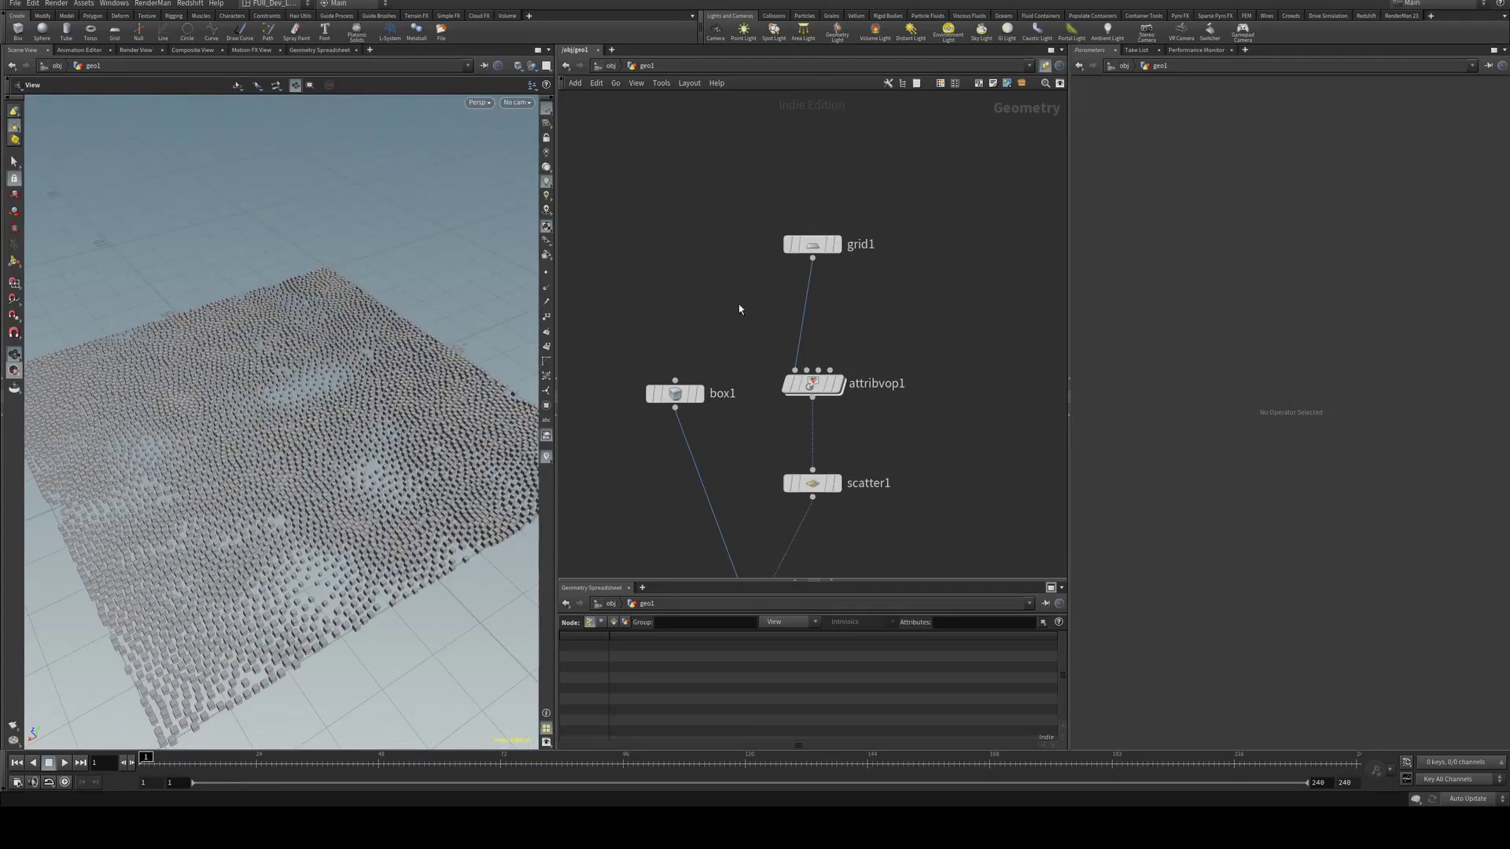
- Add a Sphere node with primitive type Polygon Mesh and connect it to the Attribute VOP's first input in place of the grid
key("Tab")
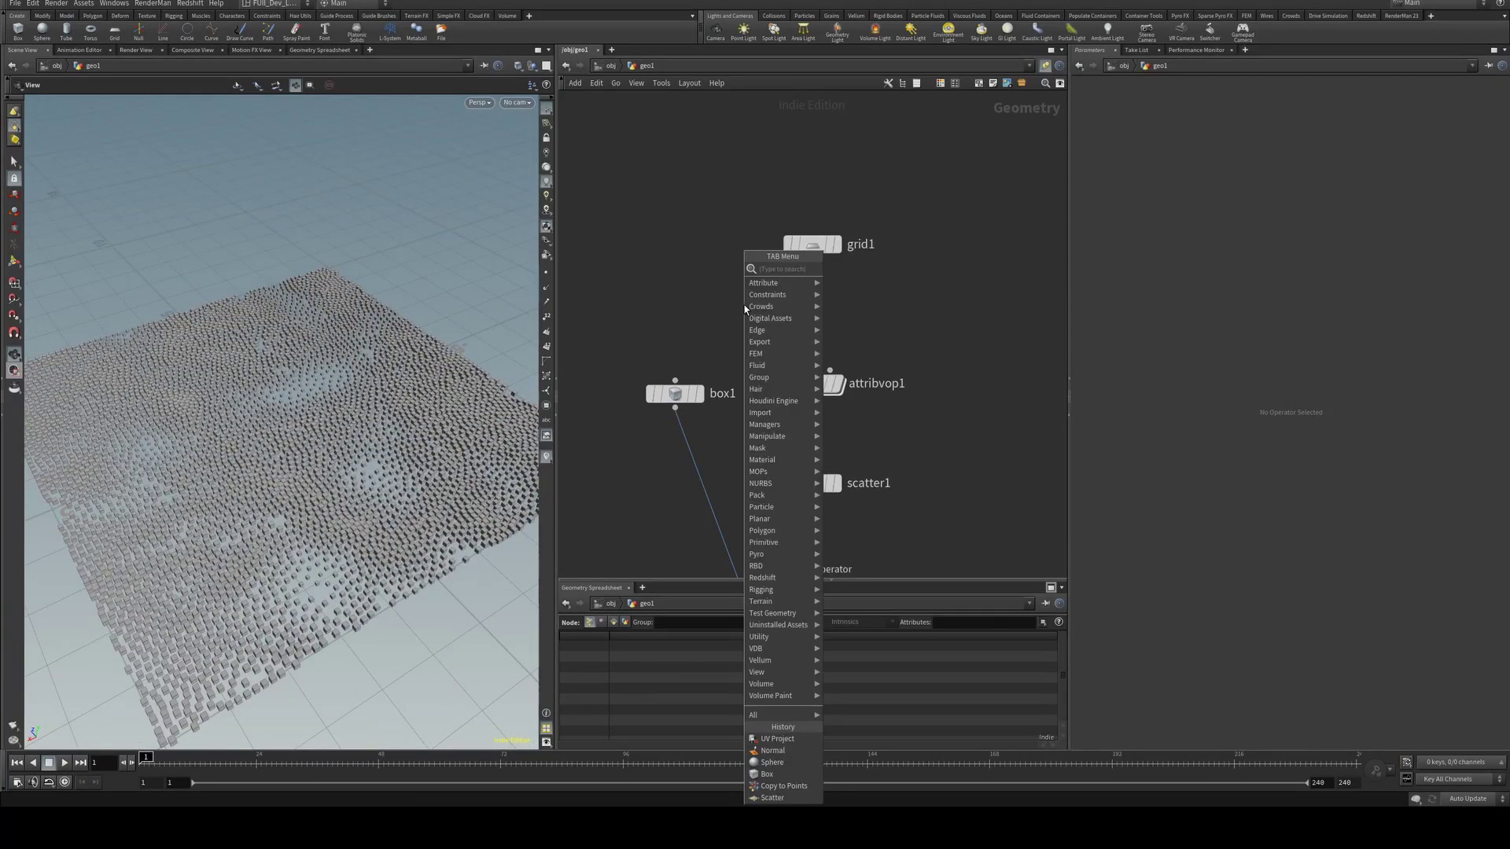
type("sph")
key("Return")
left_click(744, 304)
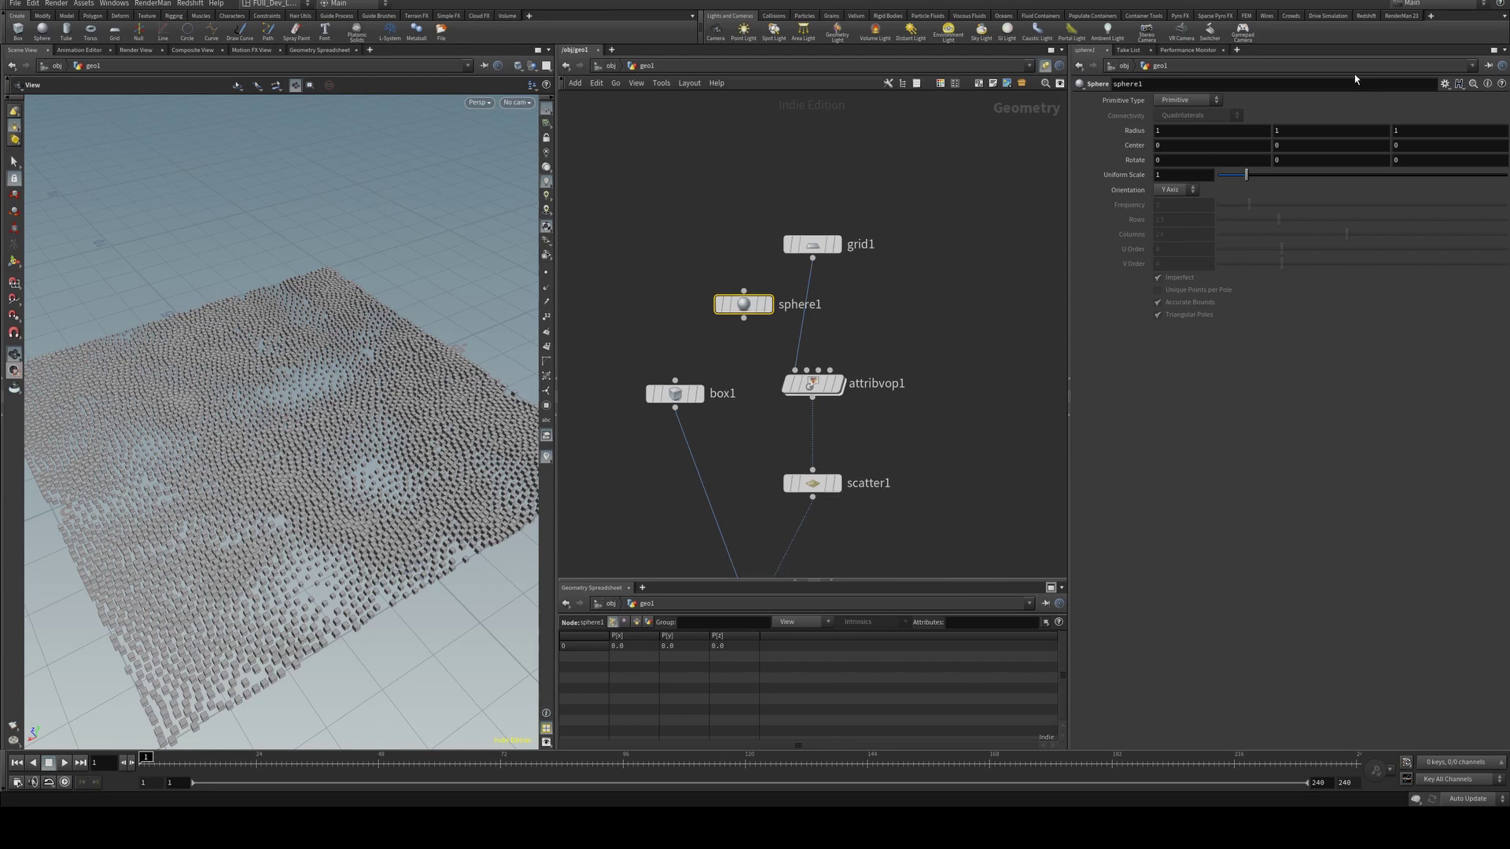
left_click(1187, 100)
left_click(1179, 130)
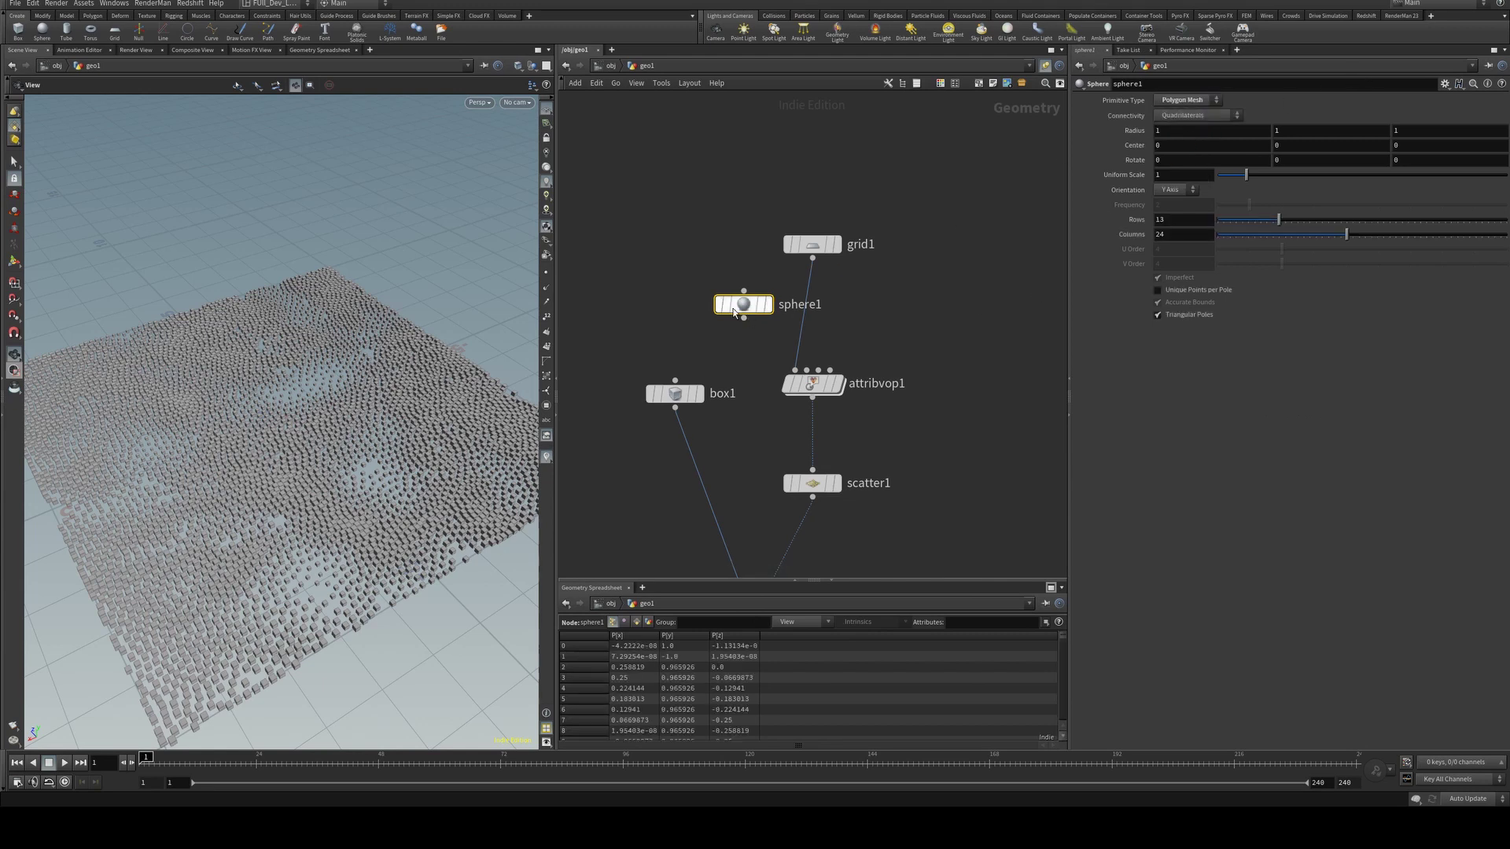
left_click_drag(744, 318, 787, 364)
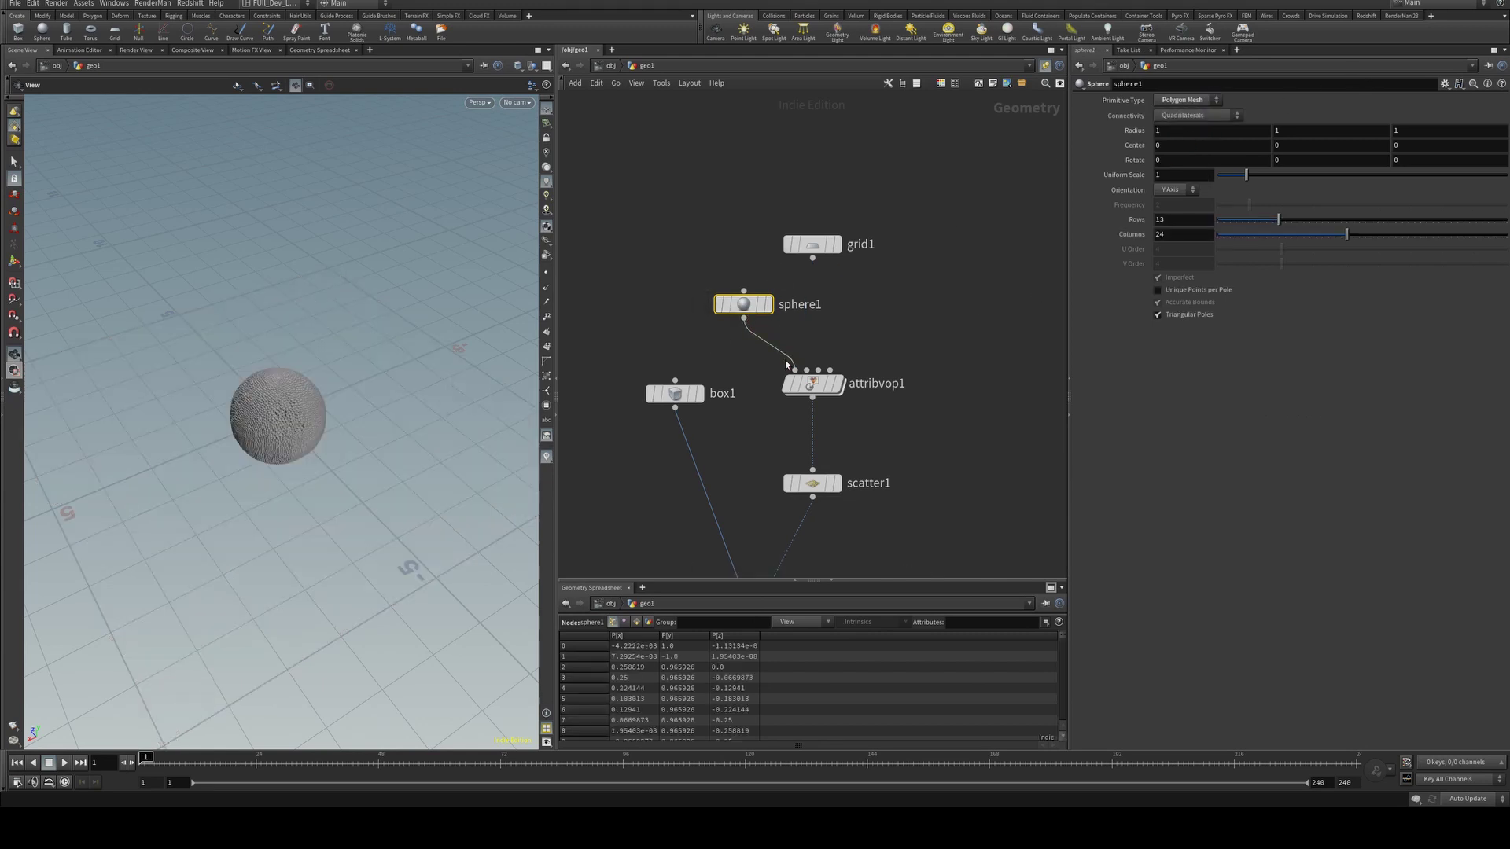
- Examine the orientation and spacing of the boxes scattered over the sphere's surface
scroll(499, 431, "up", 5)
scroll(320, 393, "down", 3)
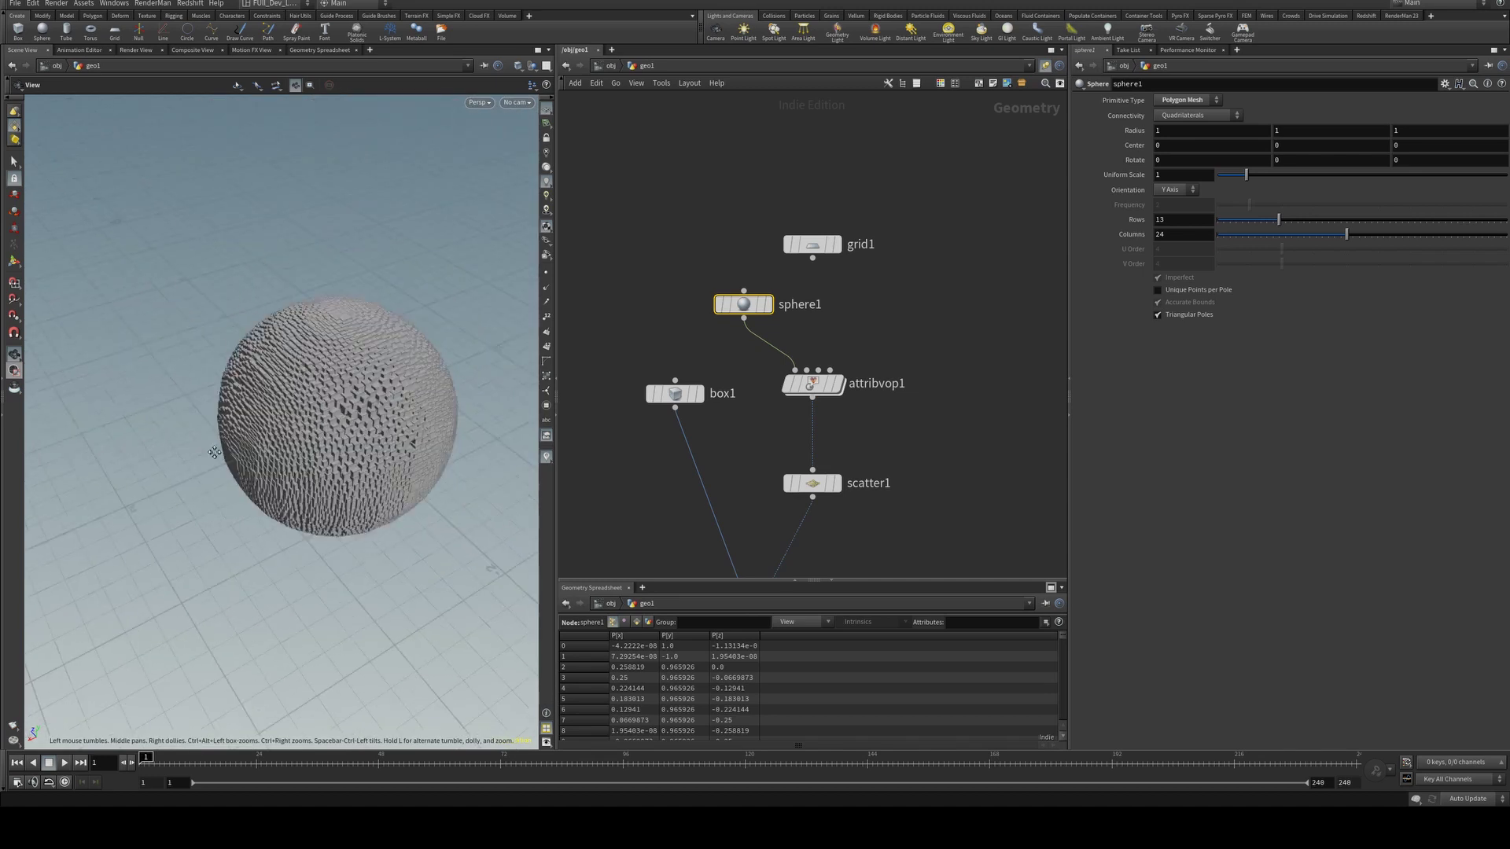
left_click_drag(214, 452, 314, 407)
right_click_drag(314, 407, 414, 435)
left_click_drag(340, 430, 263, 405)
right_click_drag(263, 404, 337, 387)
left_click_drag(337, 388, 337, 383)
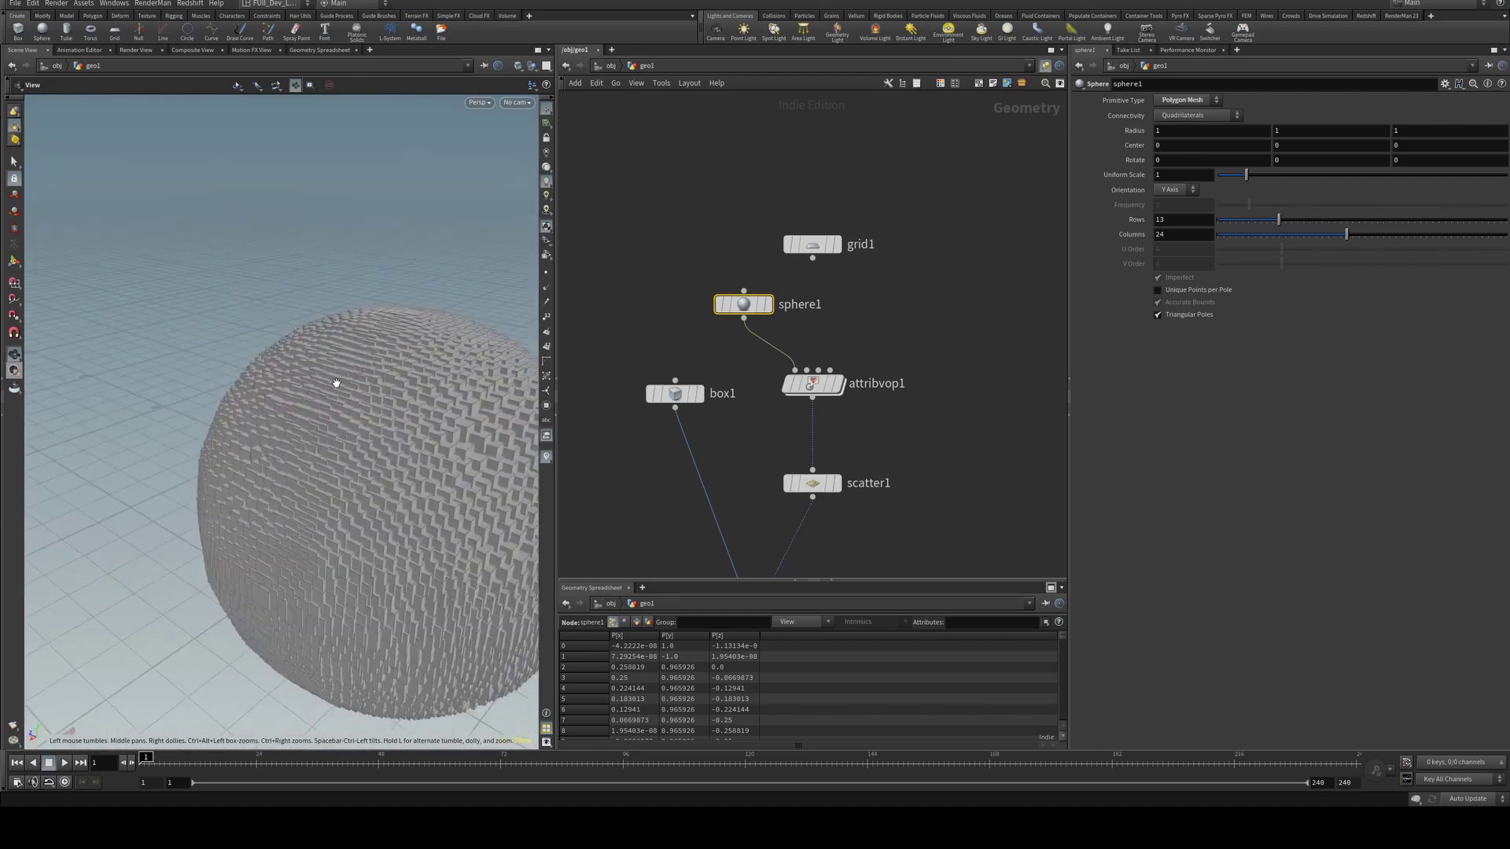
middle_click_drag(337, 383, 266, 354)
- Insert a Normal node between the sphere and the Attribute VOP
left_click_drag(742, 306, 730, 274)
key("Tab")
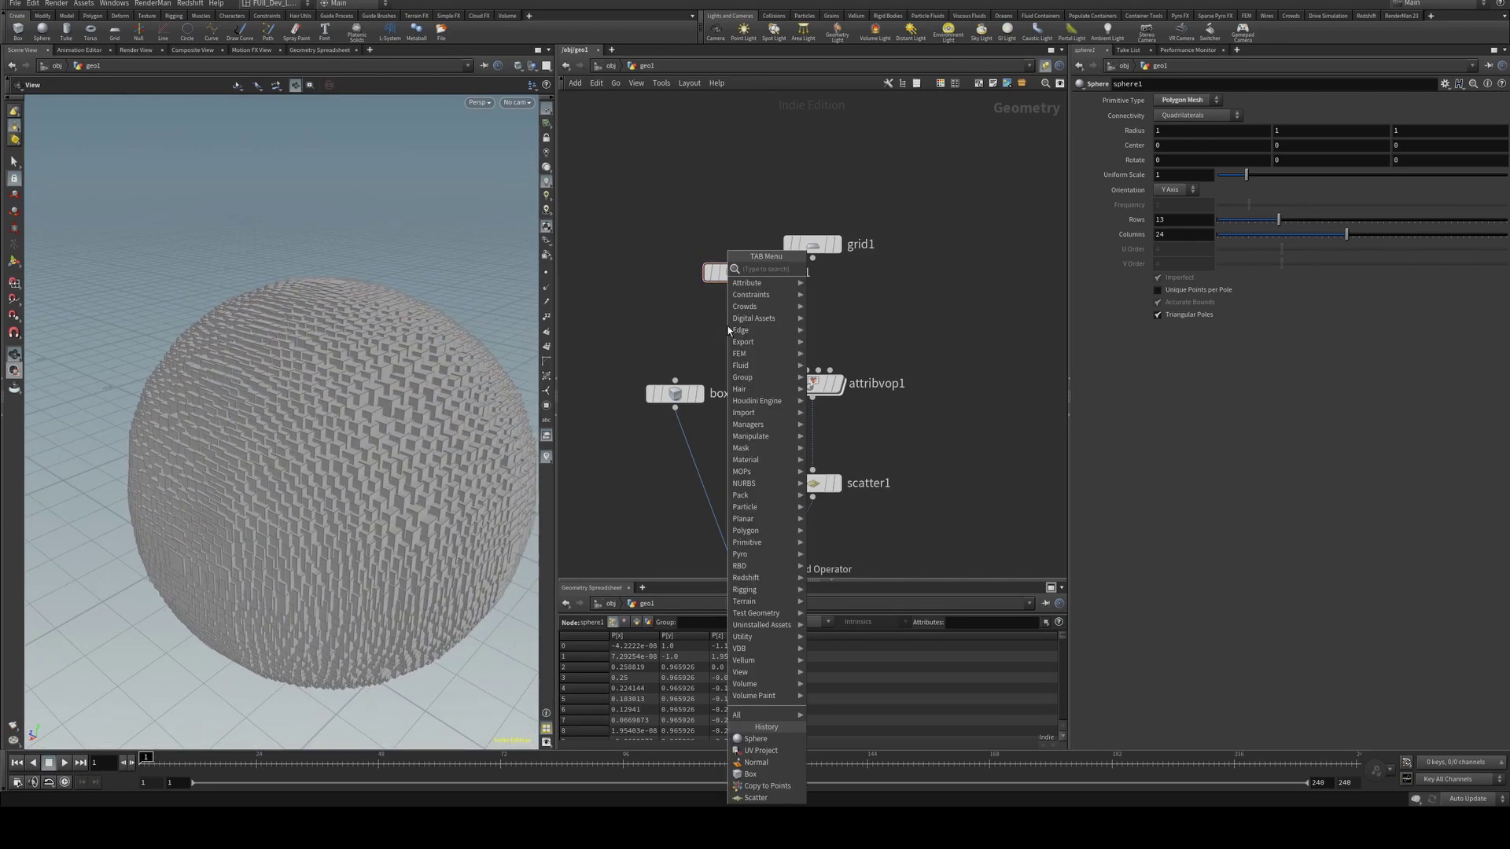
type("o")
key("BackSpace")
type("norm")
key("Return")
left_click(775, 338)
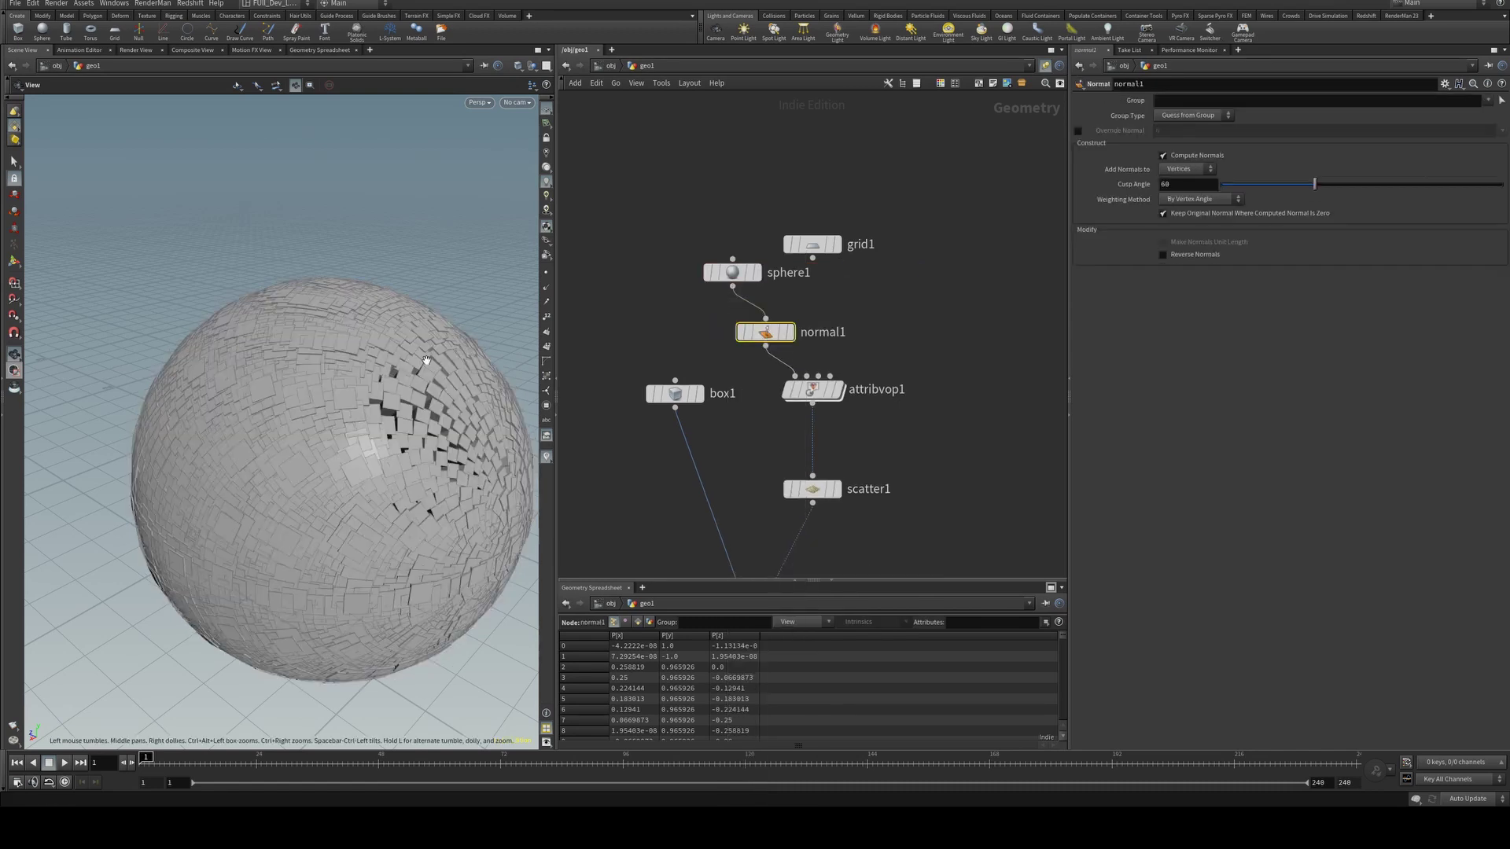
- Try moving the start point of the overallScale ramp while examining the boxes on the sphere
left_click_drag(427, 262, 358, 240)
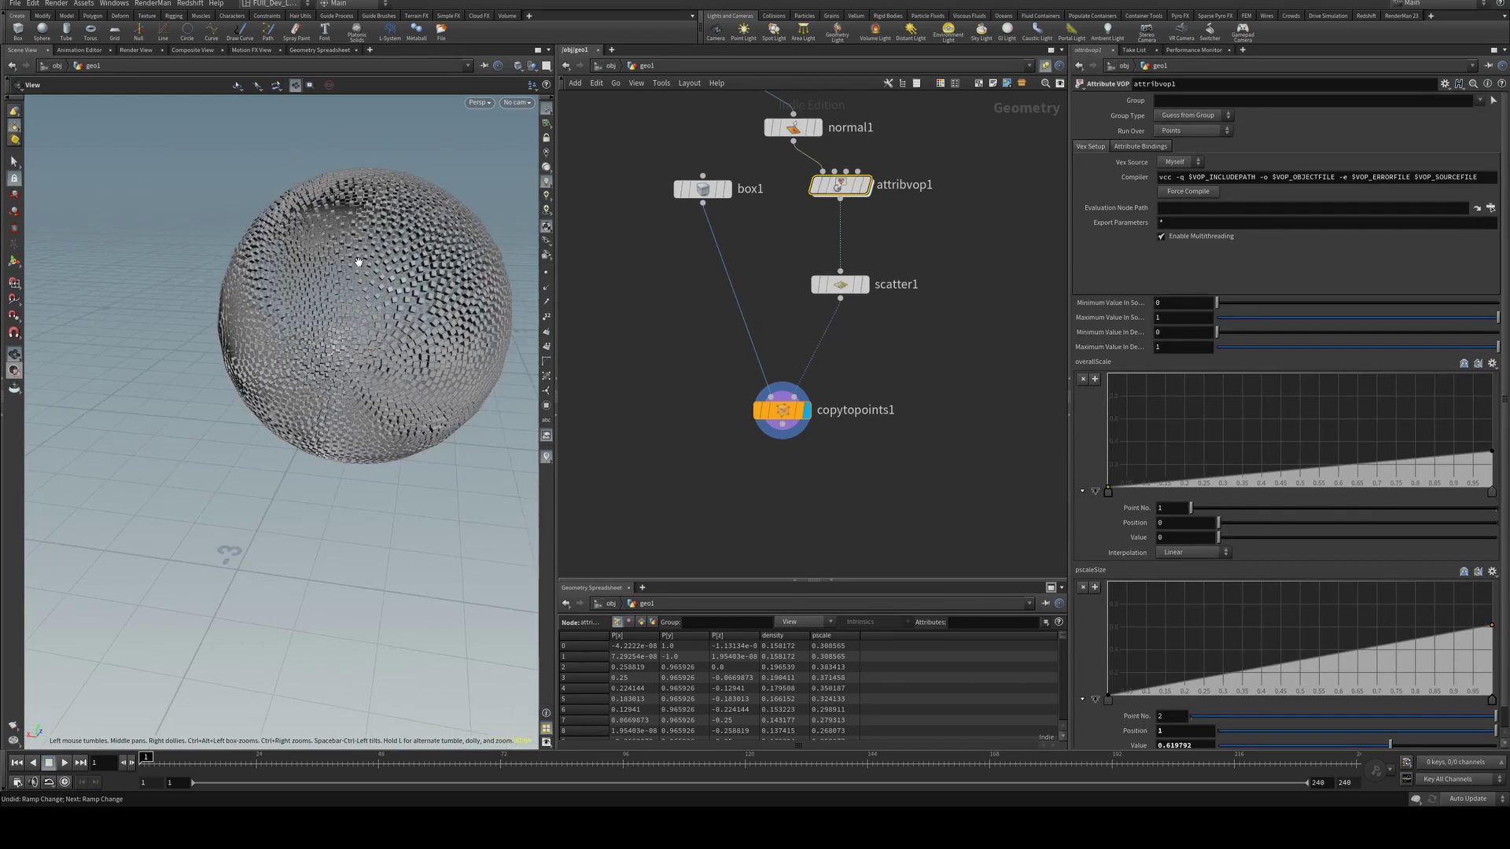
middle_click_drag(359, 262, 320, 284)
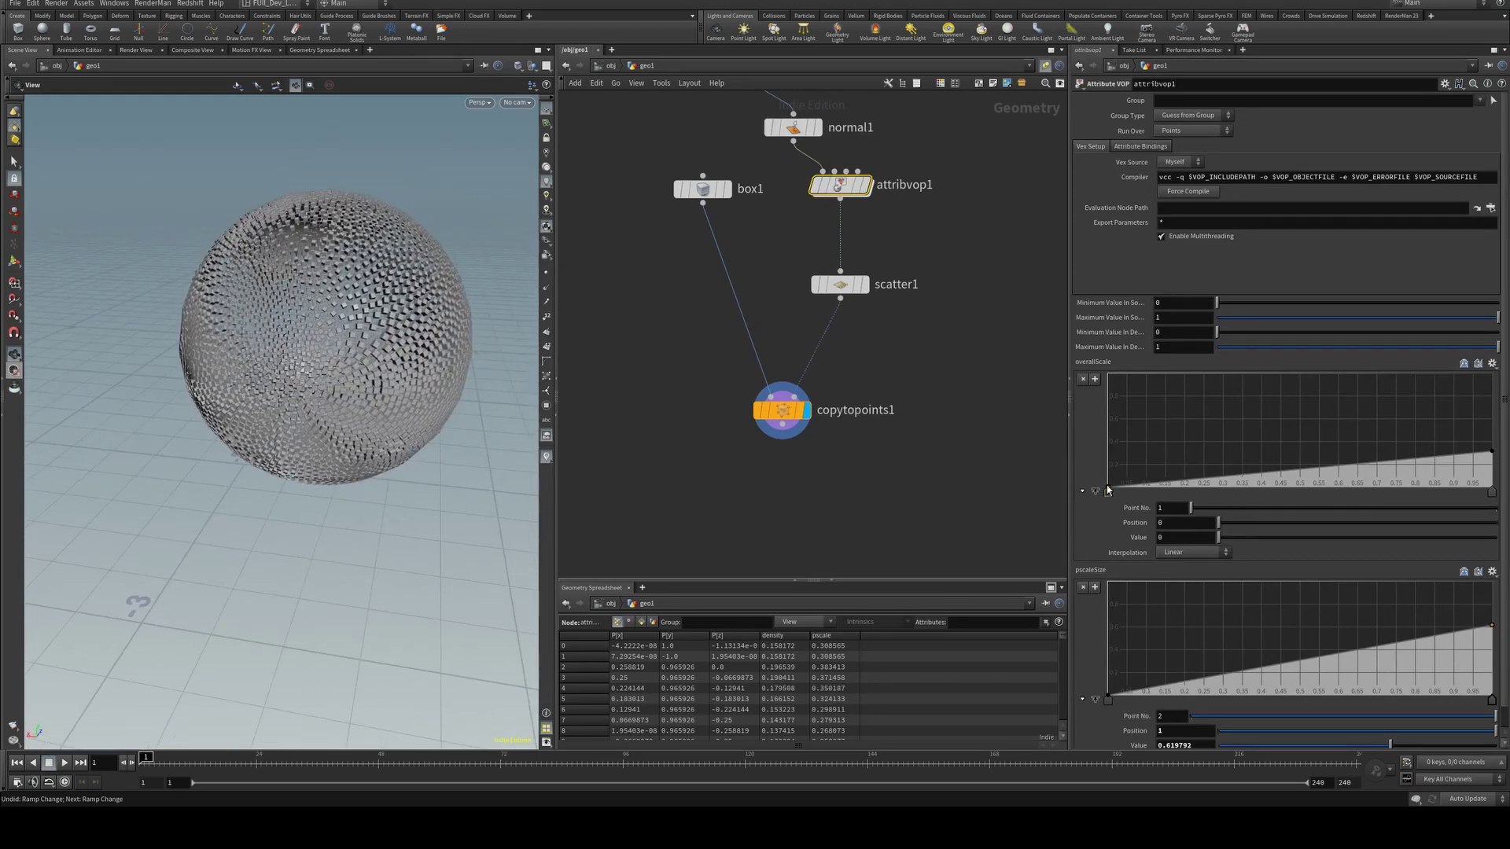
left_click_drag(1109, 491, 1078, 504)
middle_click_drag(445, 182, 441, 235)
- Connect the grid to the Normal node in place of the sphere and place the grid node above it, with the sphere moved aside
middle_click_drag(612, 129, 626, 255)
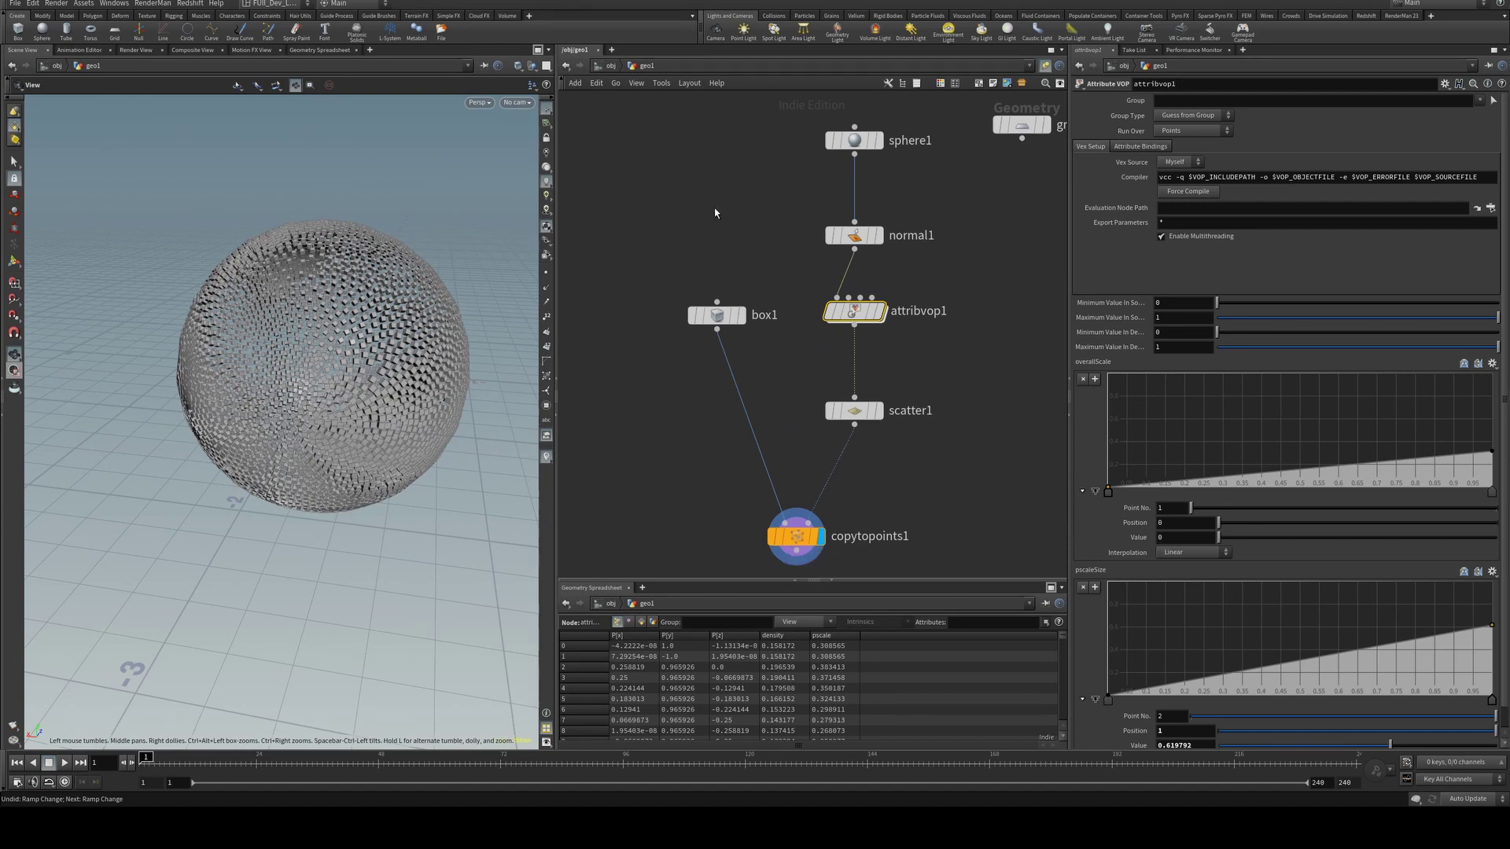
left_click_drag(1021, 139, 854, 222)
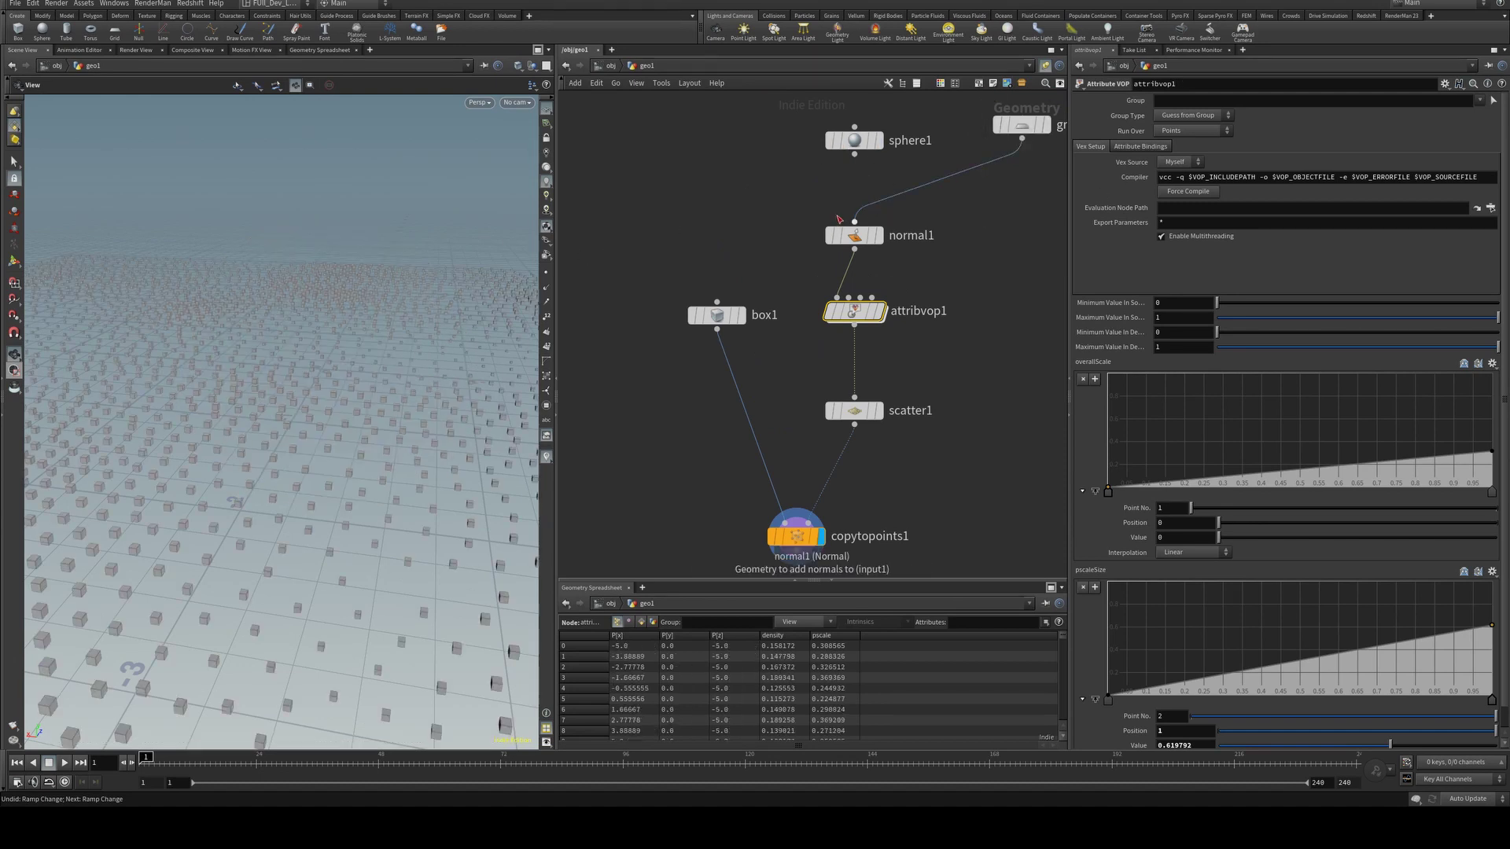
left_click_drag(390, 228, 282, 371)
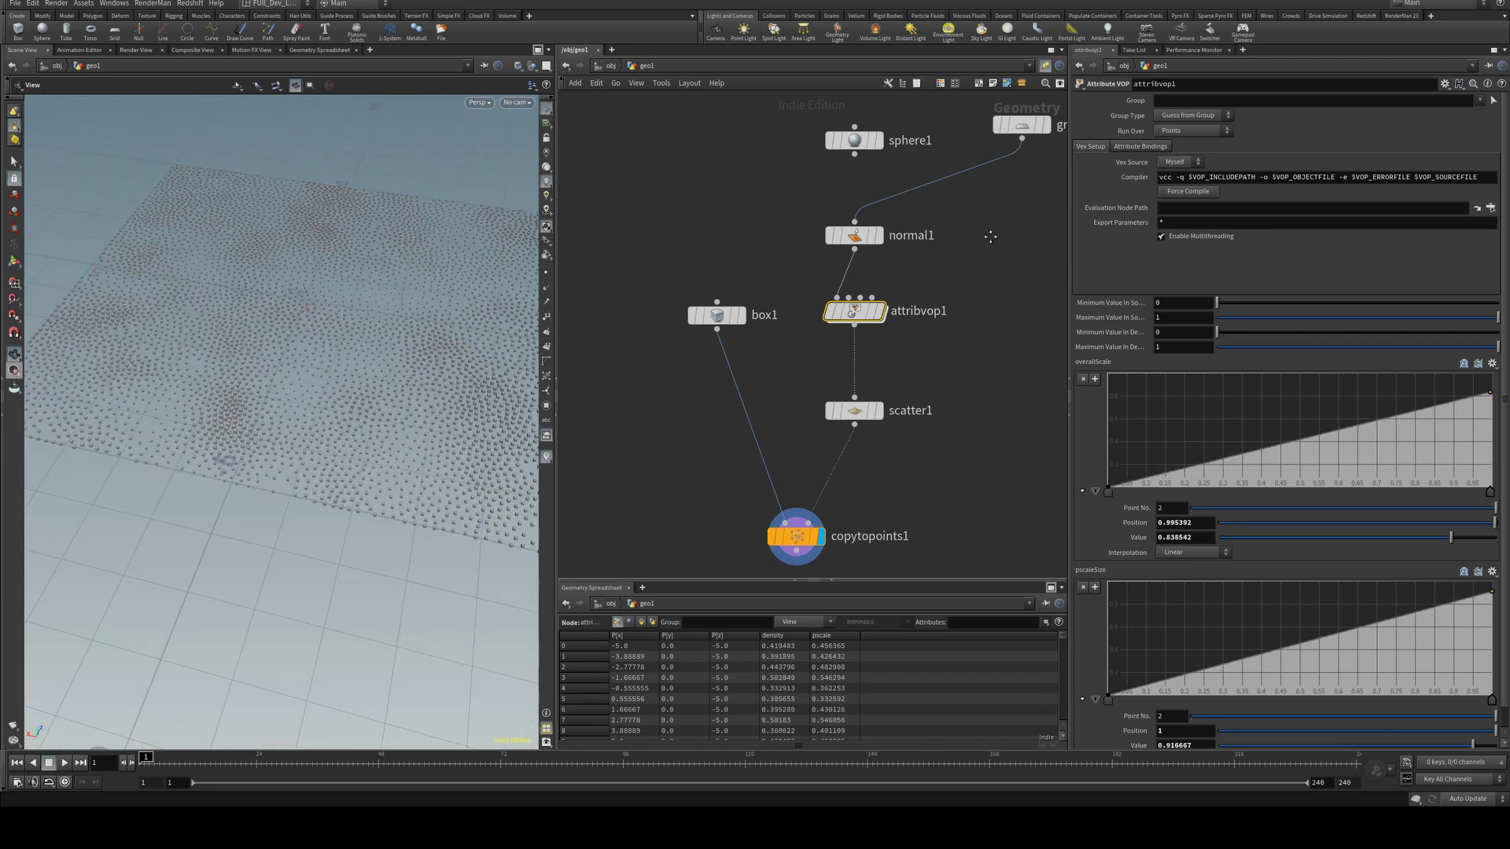
middle_click_drag(990, 236, 929, 390)
left_click_drag(786, 296, 582, 242)
left_click_drag(969, 278, 802, 282)
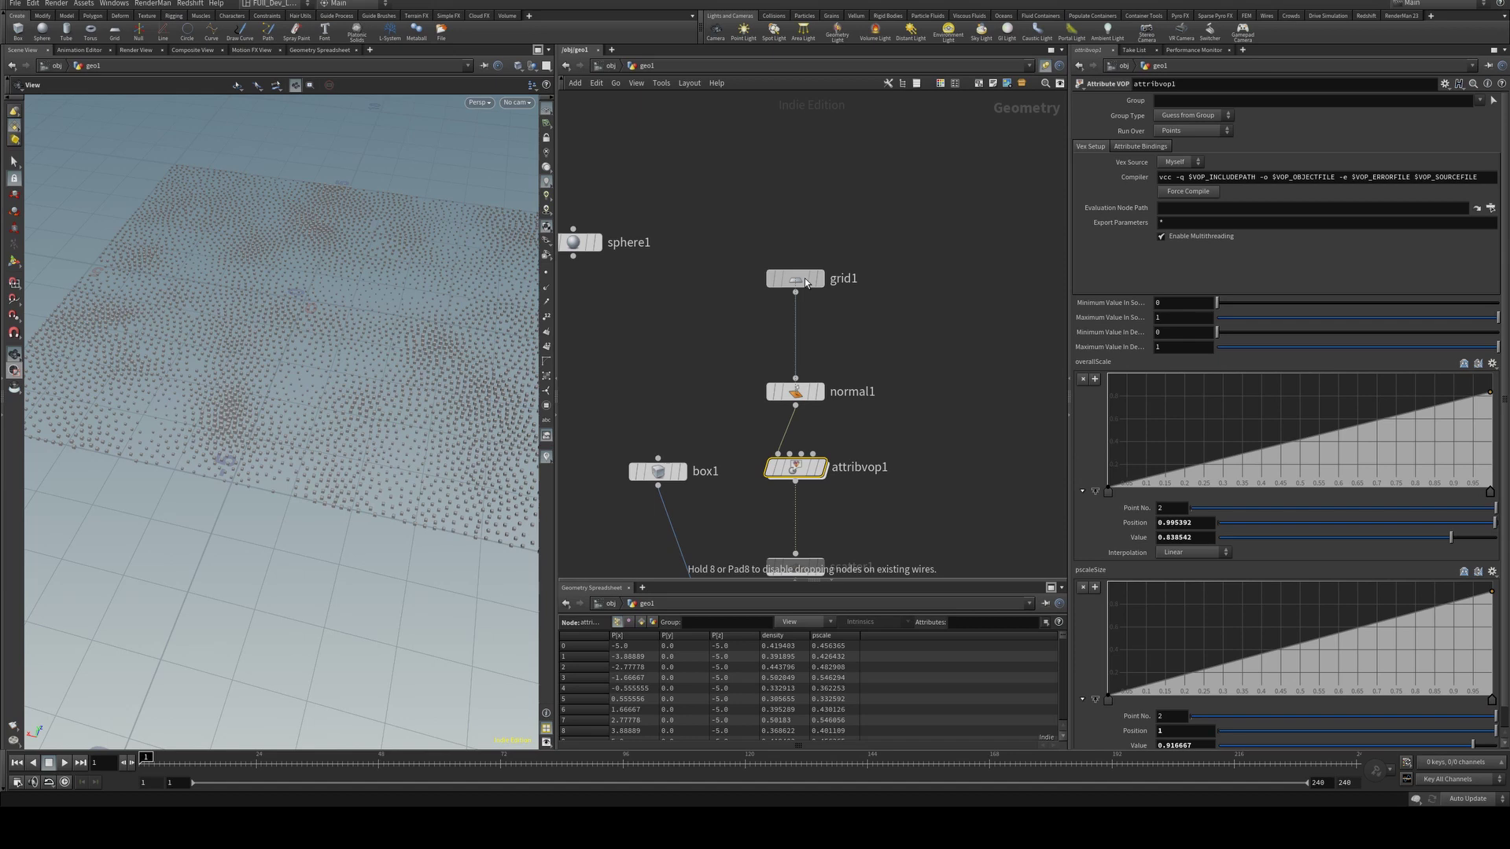
- Insert an Attribute from Map node between the grid and the Normal node and open its texture map file chooser
middle_click_drag(803, 496, 798, 427)
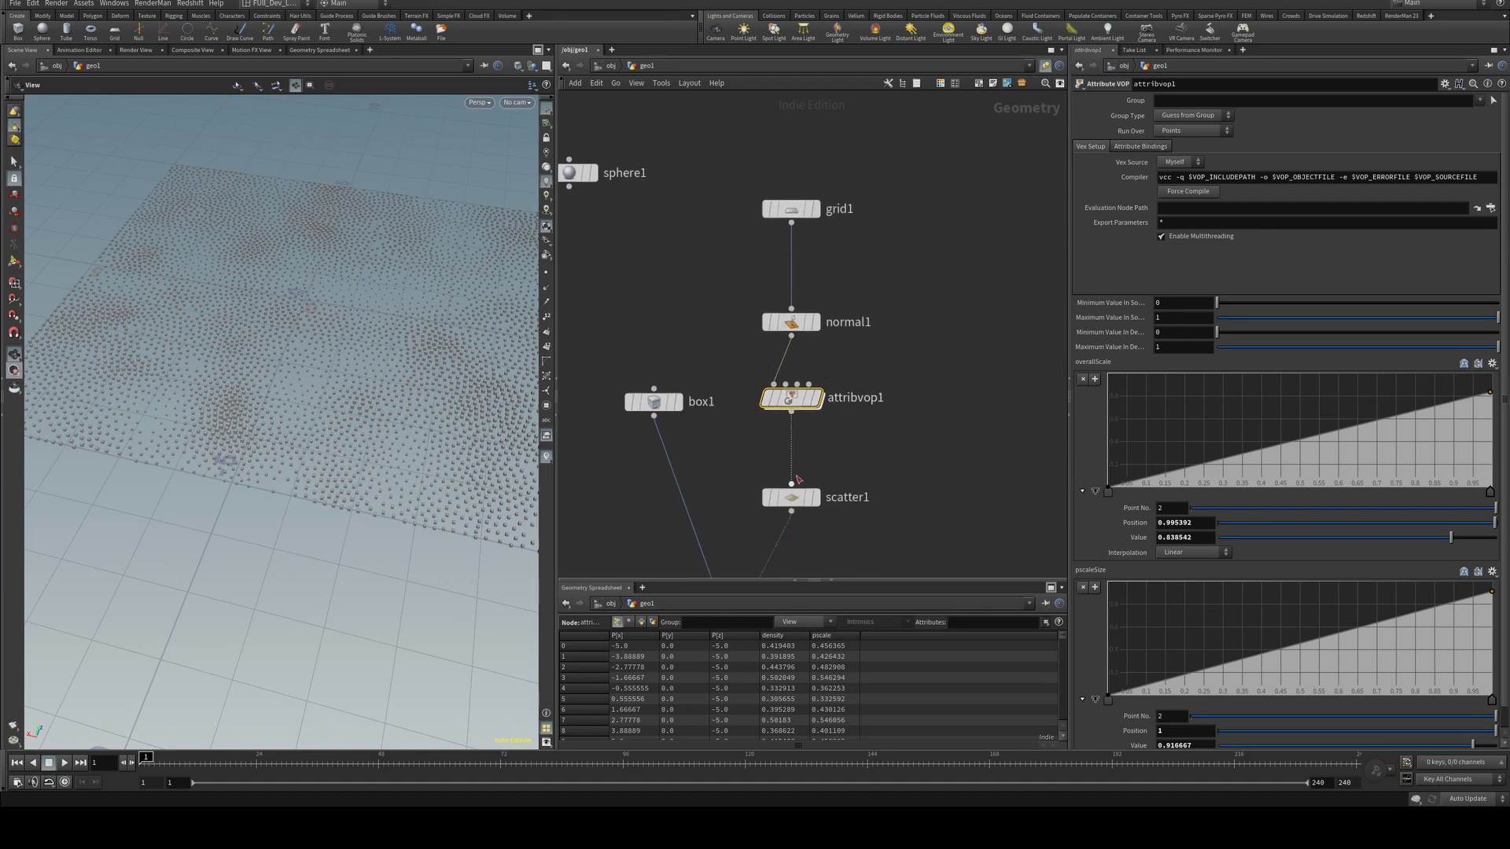
key("Tab")
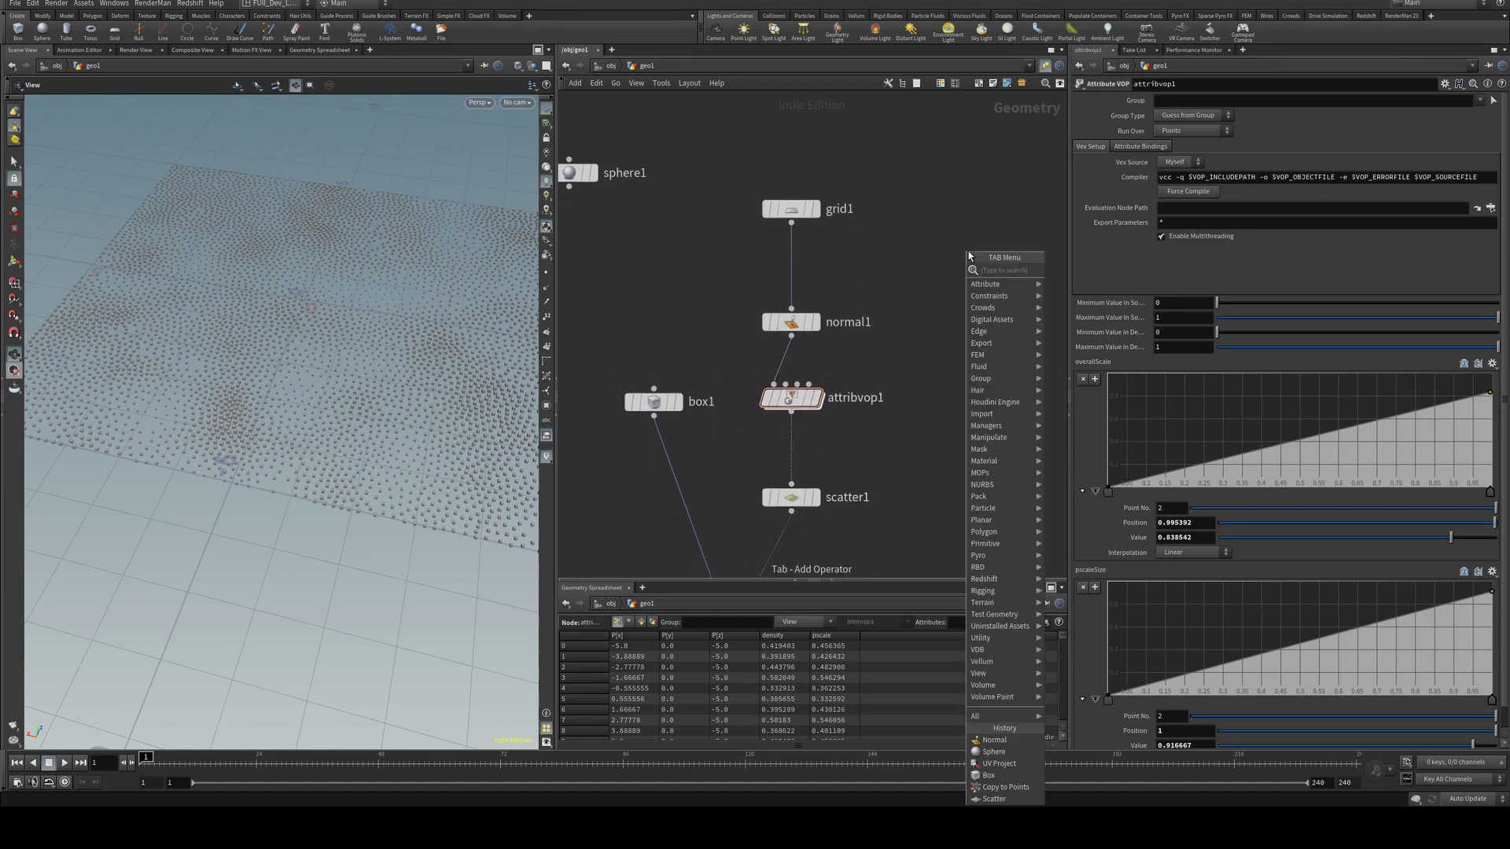
type("attribut")
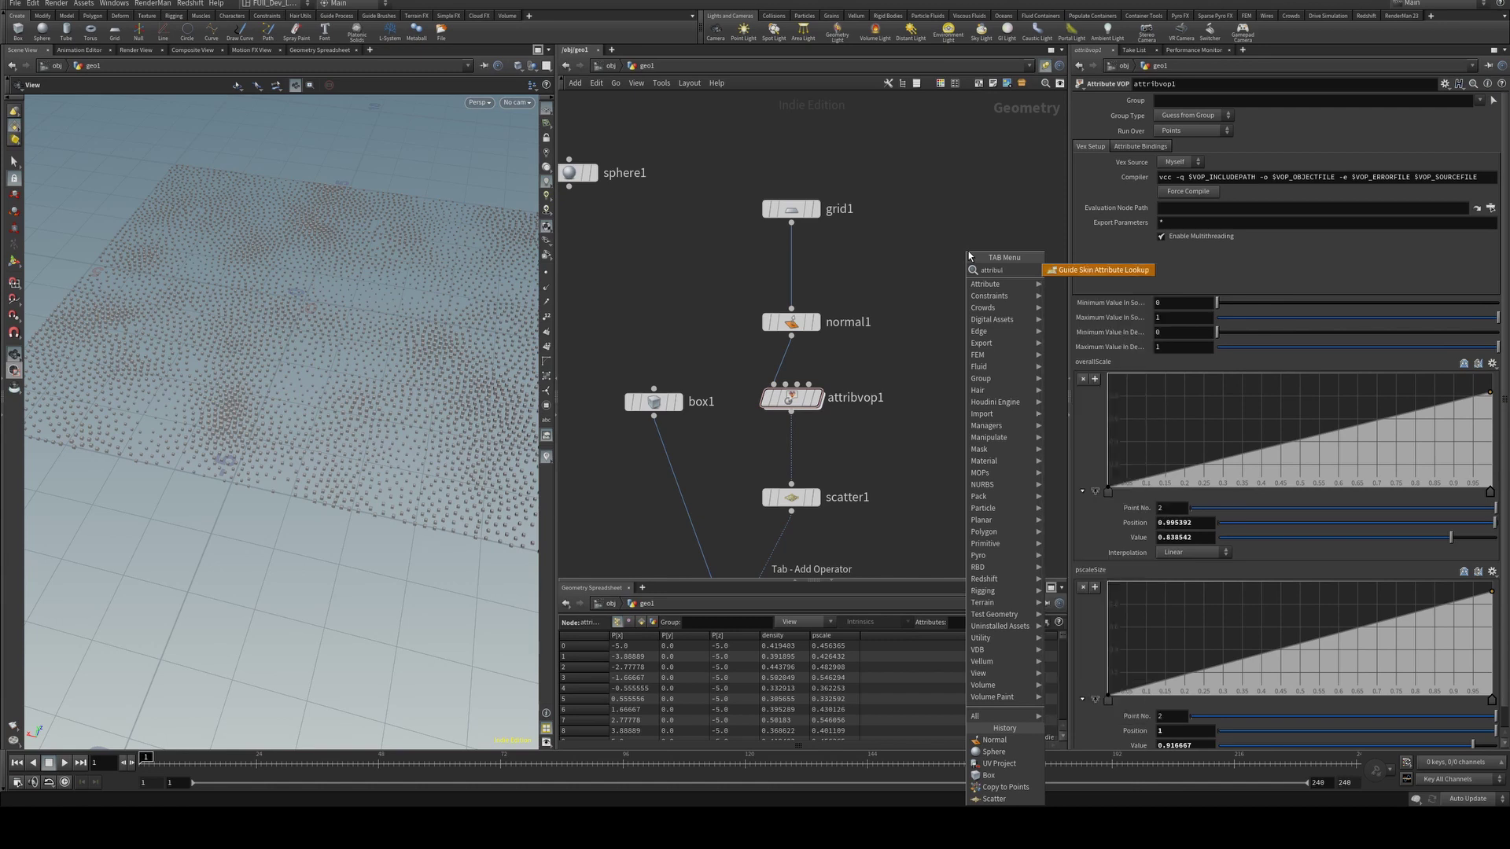
type("e fr")
key("Return")
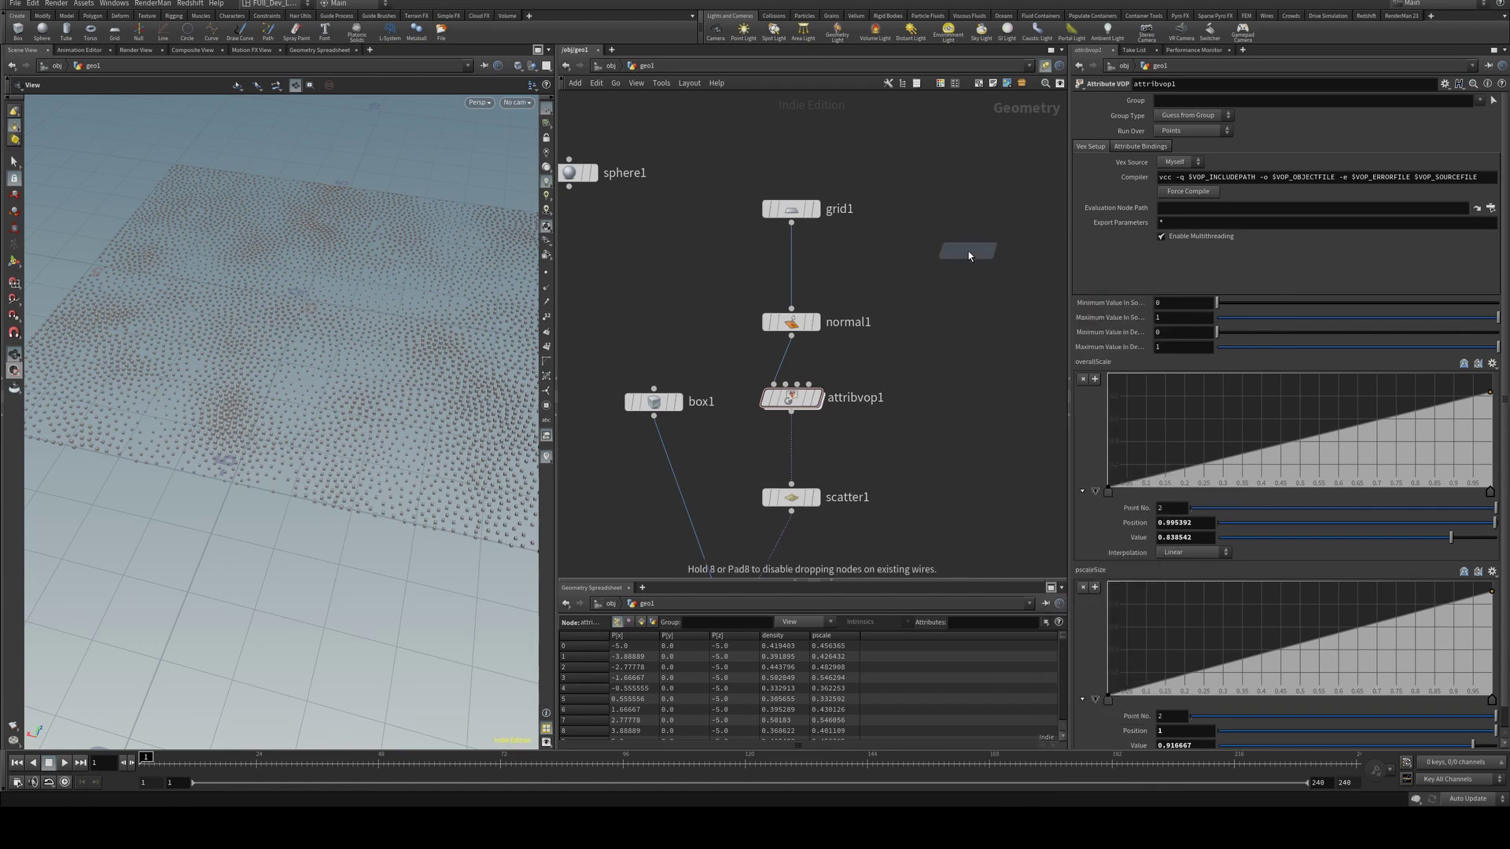
left_click(969, 252)
left_click_drag(971, 255, 794, 274)
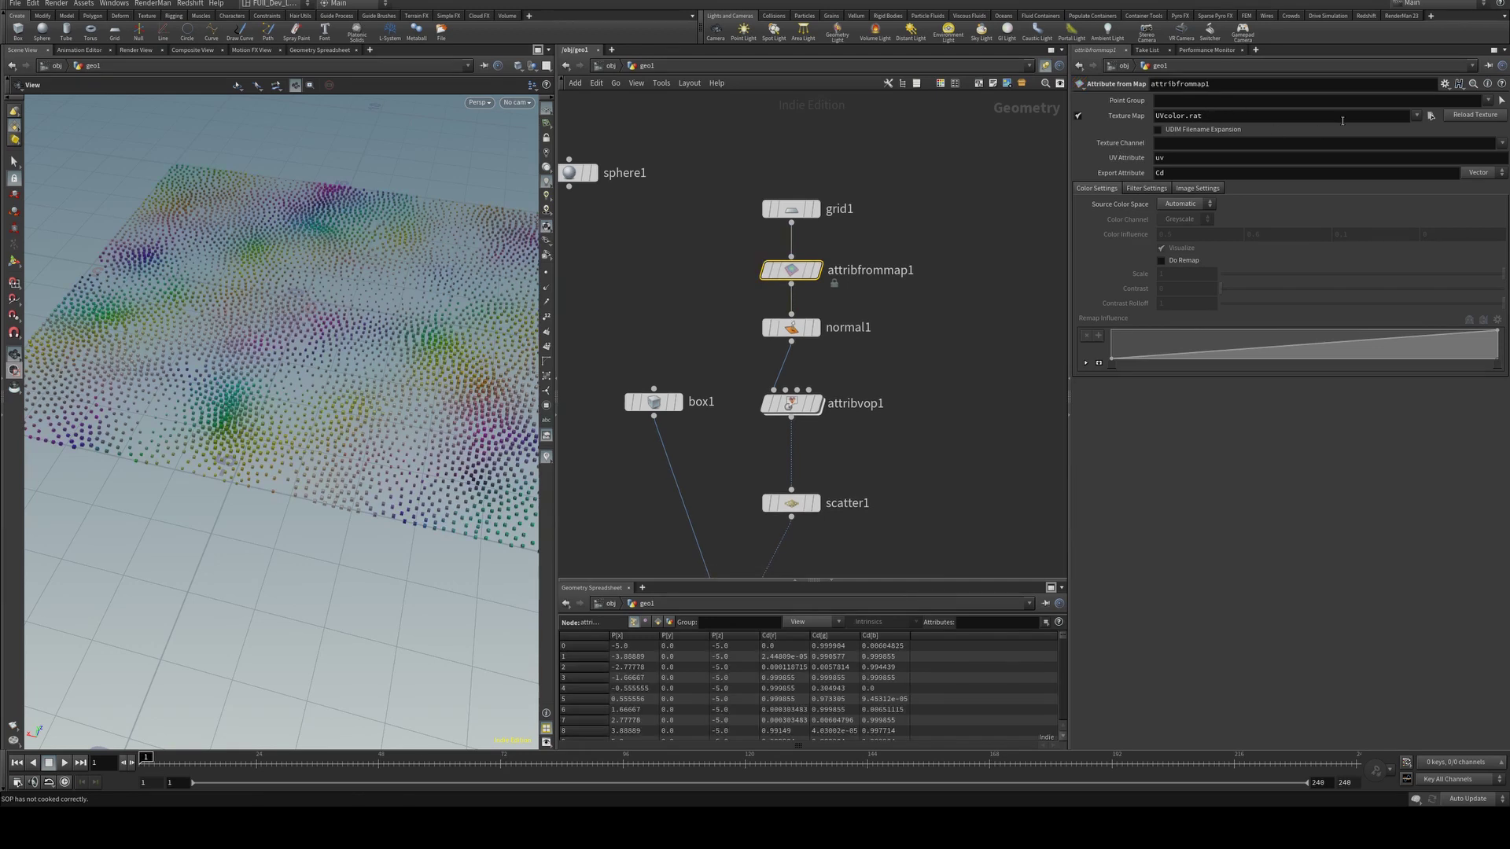
left_click(1430, 117)
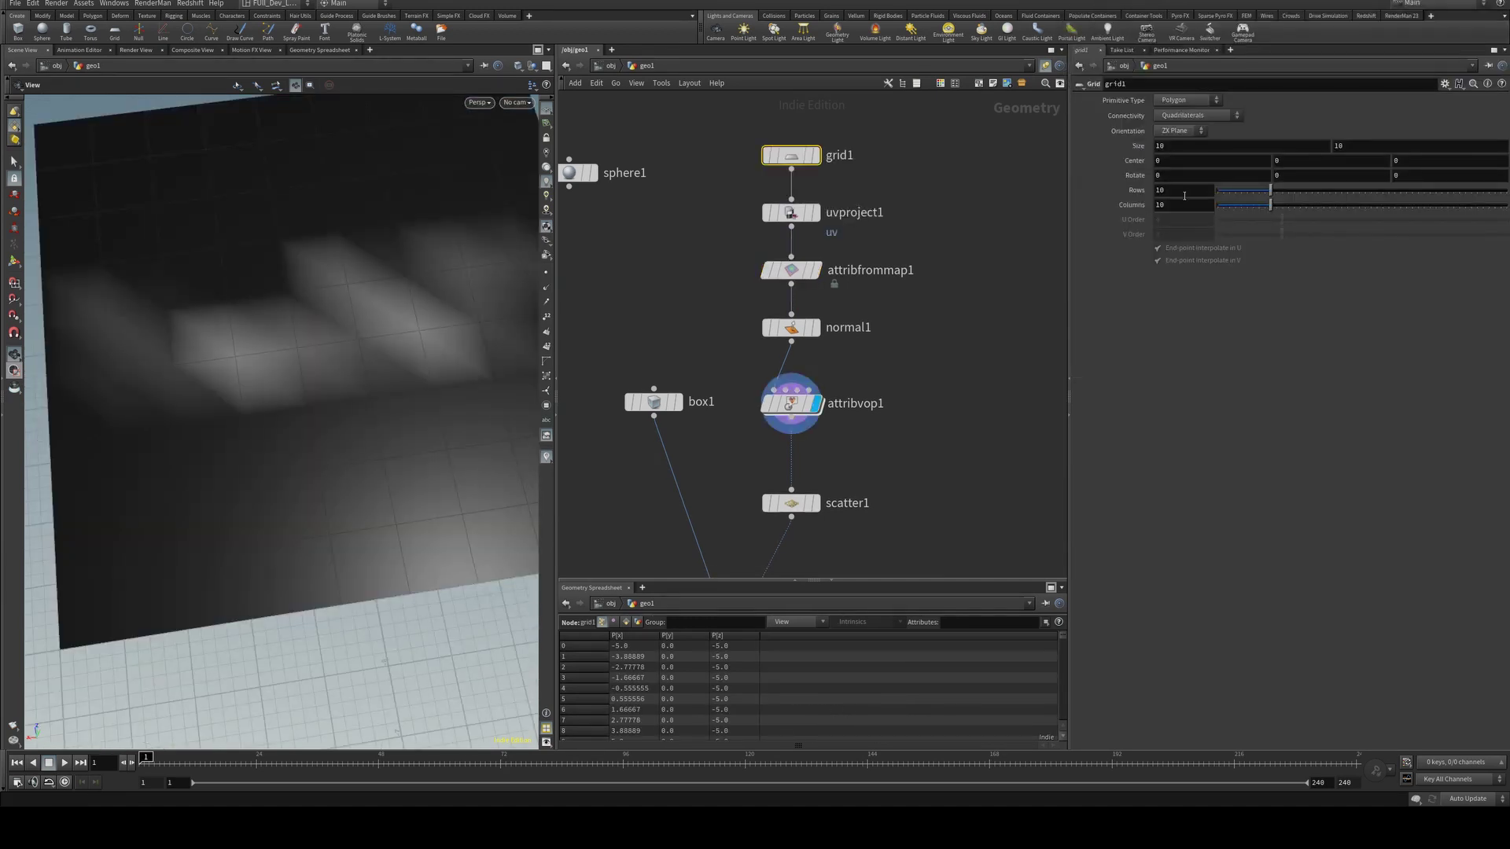
- Set the grid's rows and columns to 200 each
left_click(1184, 193)
type("200")
key("Tab")
type("200")
key("Return")
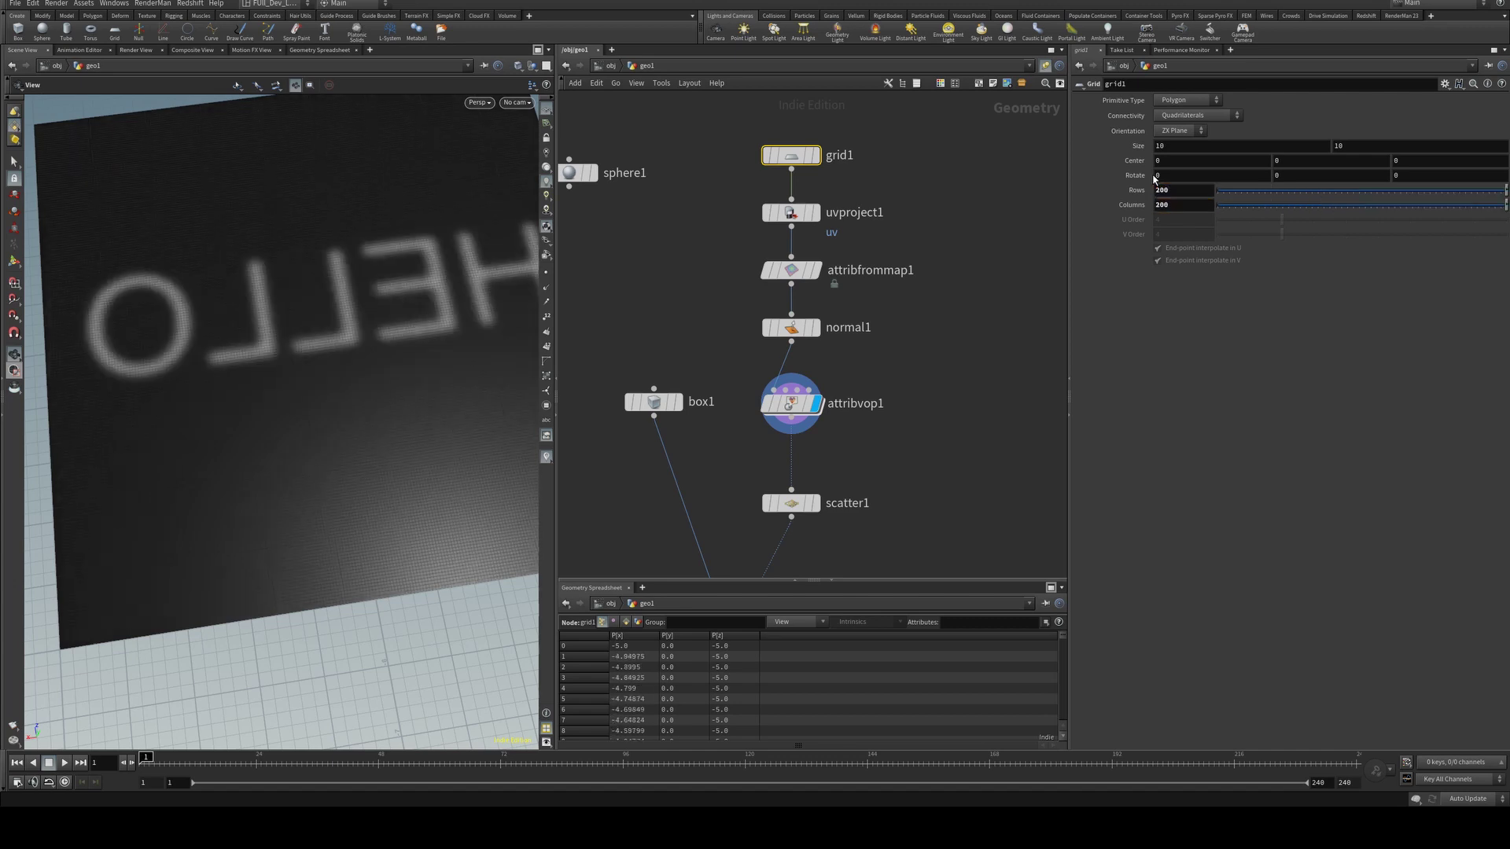
- Set the UV Project node's X rotation to -90 to correct the mirrored HELLO texture
mouse_move(448, 262)
left_mouse_down()
mouse_move(347, 296)
mouse_move(179, 286)
mouse_move(164, 301)
mouse_move(175, 285)
mouse_move(161, 303)
mouse_move(176, 519)
mouse_move(225, 293)
mouse_move(162, 290)
mouse_move(256, 305)
left_mouse_up()
left_click(790, 212)
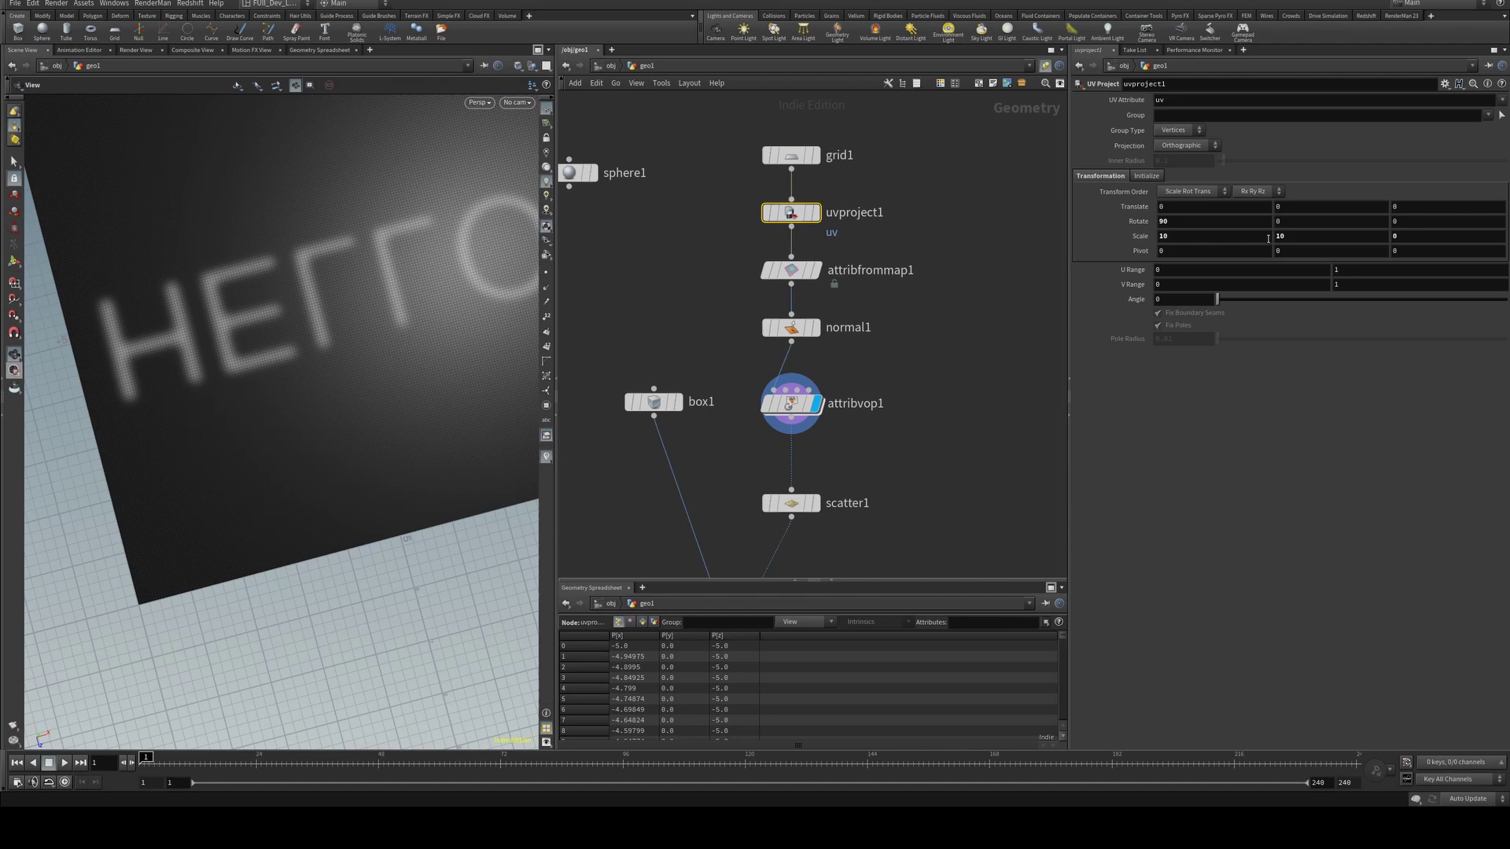
left_click_drag(1208, 225, 1148, 234)
type("-90")
key("Return")
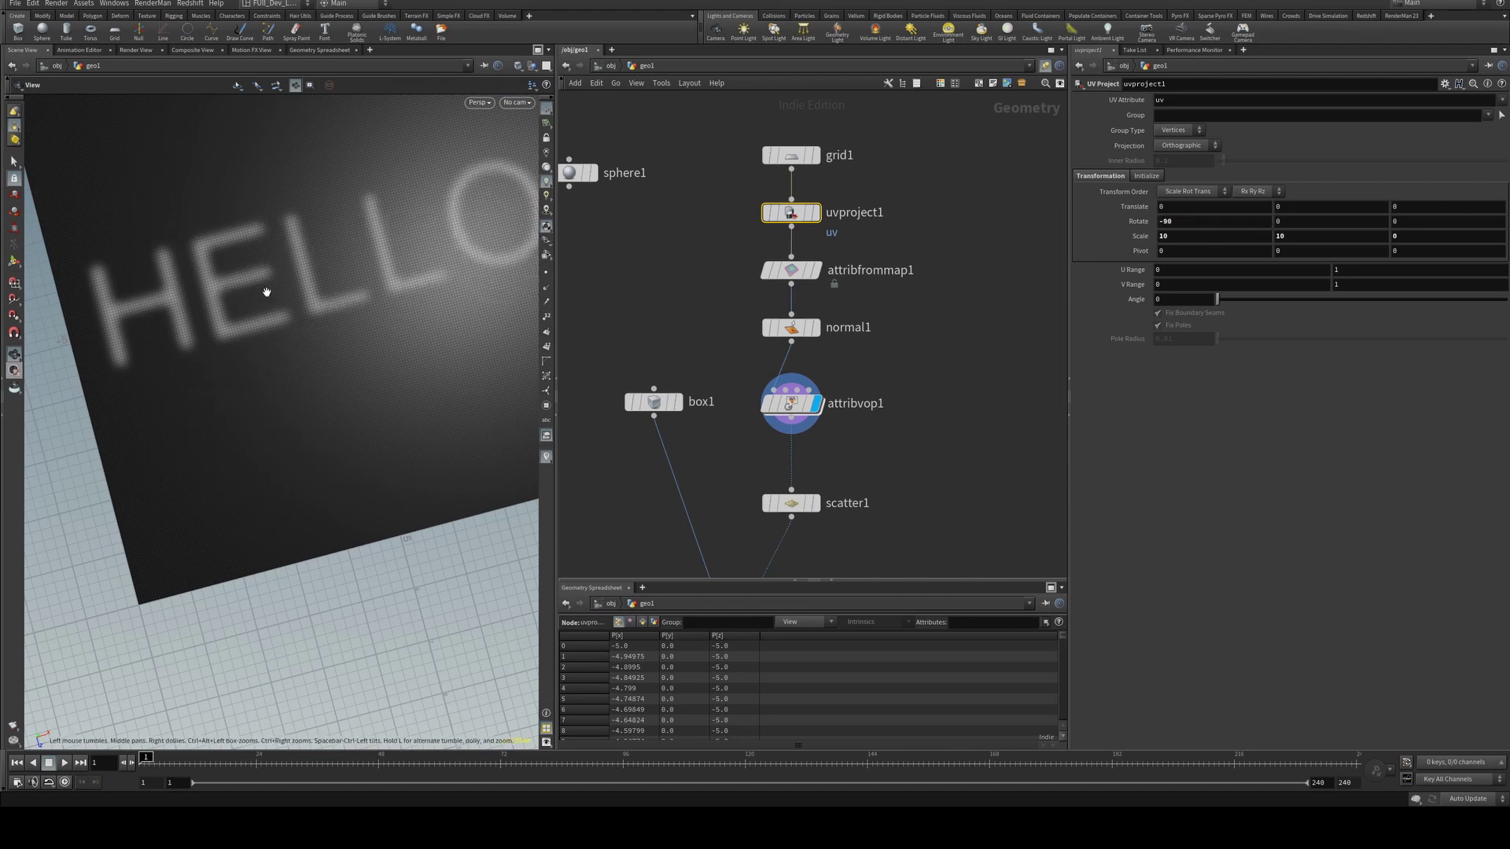
left_click_drag(299, 306, 303, 287)
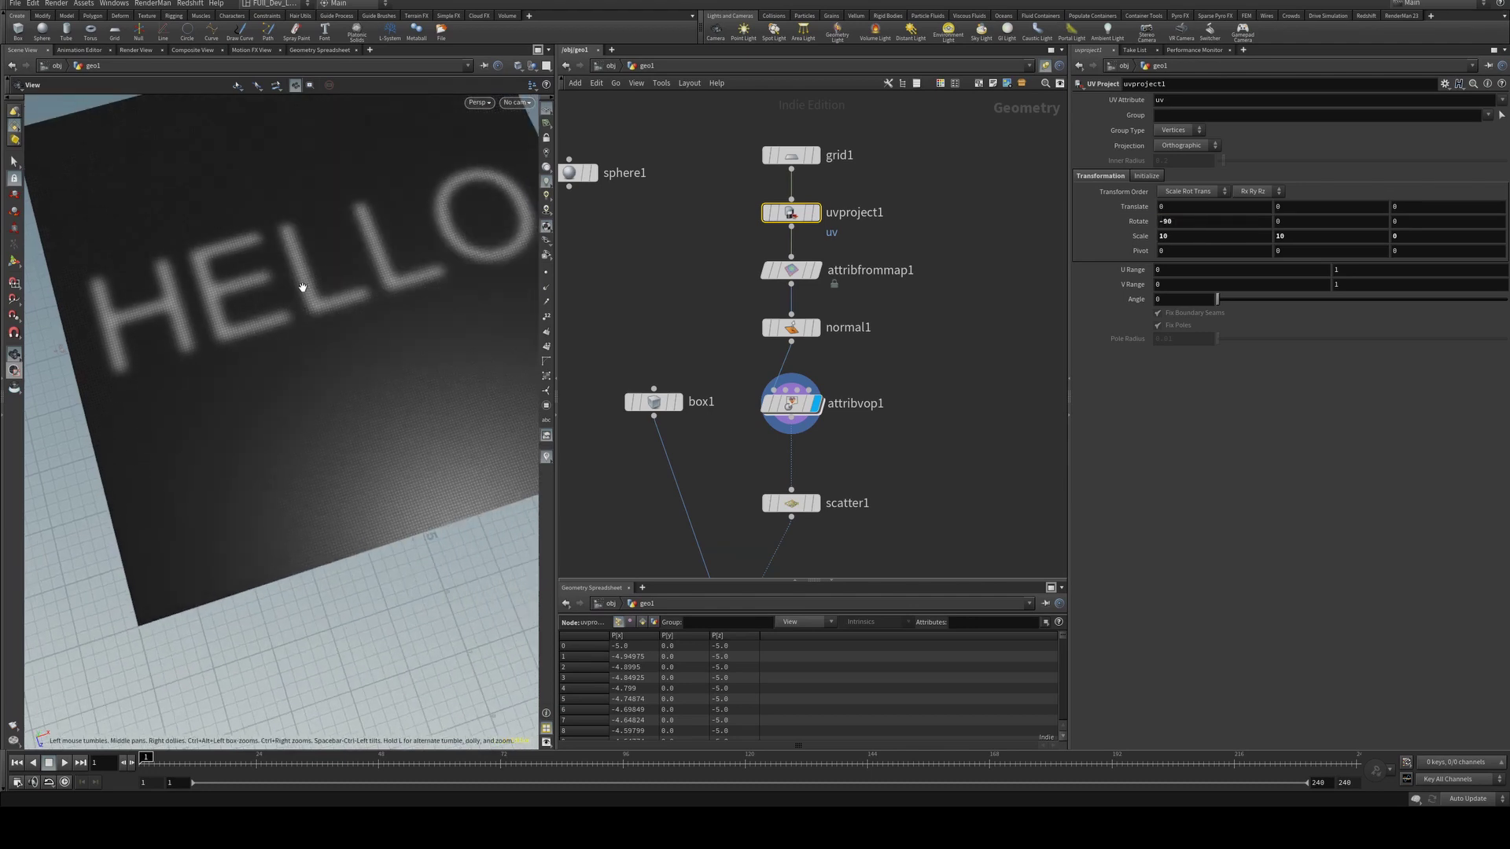
- Display the Copy to Points result and raise the end point of the Attribute VOP's pscaleSize ramp to 0.984375
left_click(815, 503)
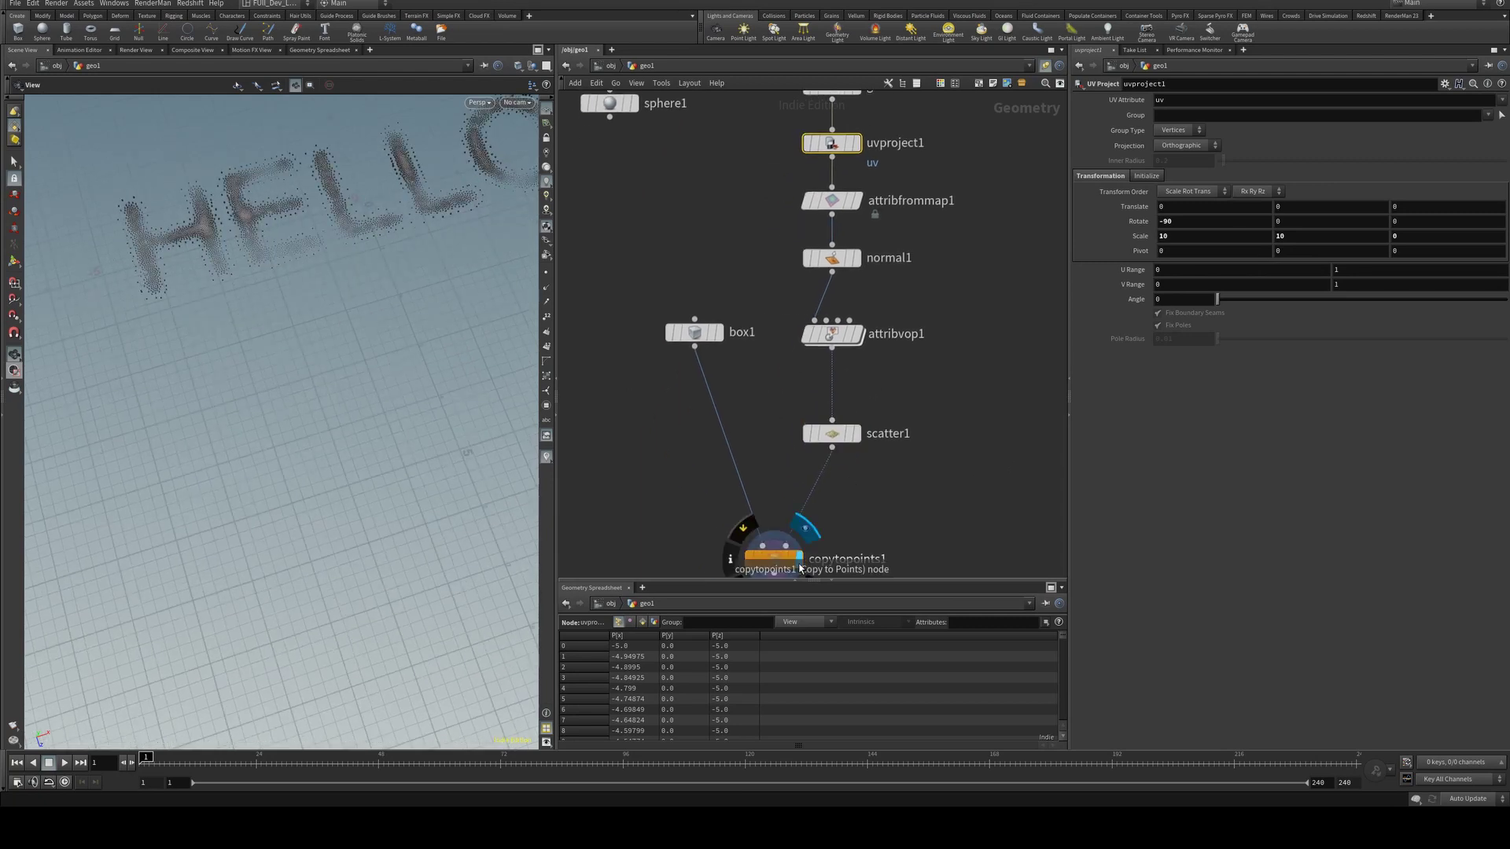
left_click_drag(409, 390, 373, 314)
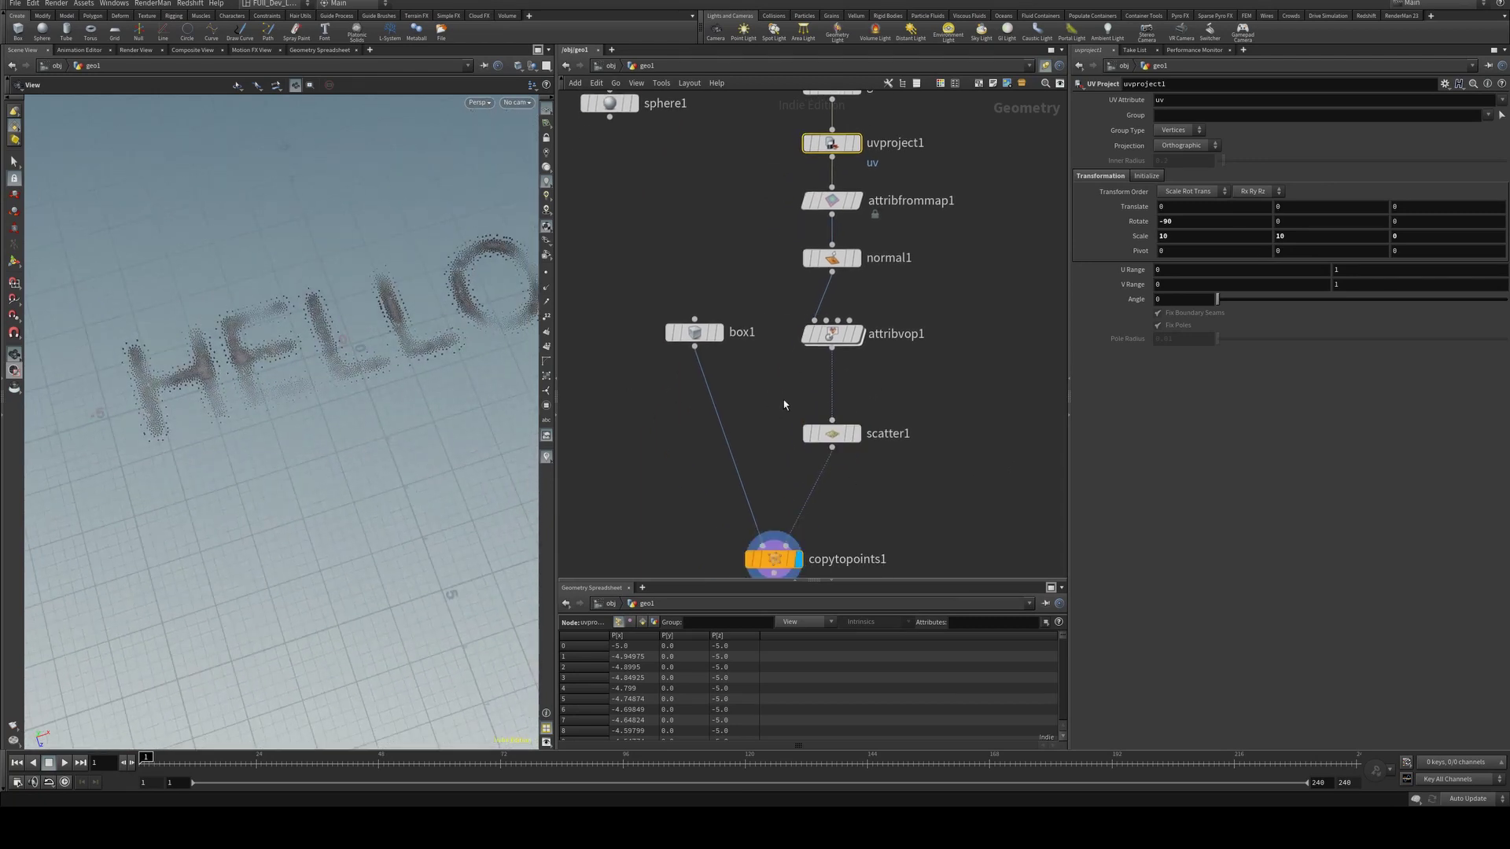
left_click(832, 334)
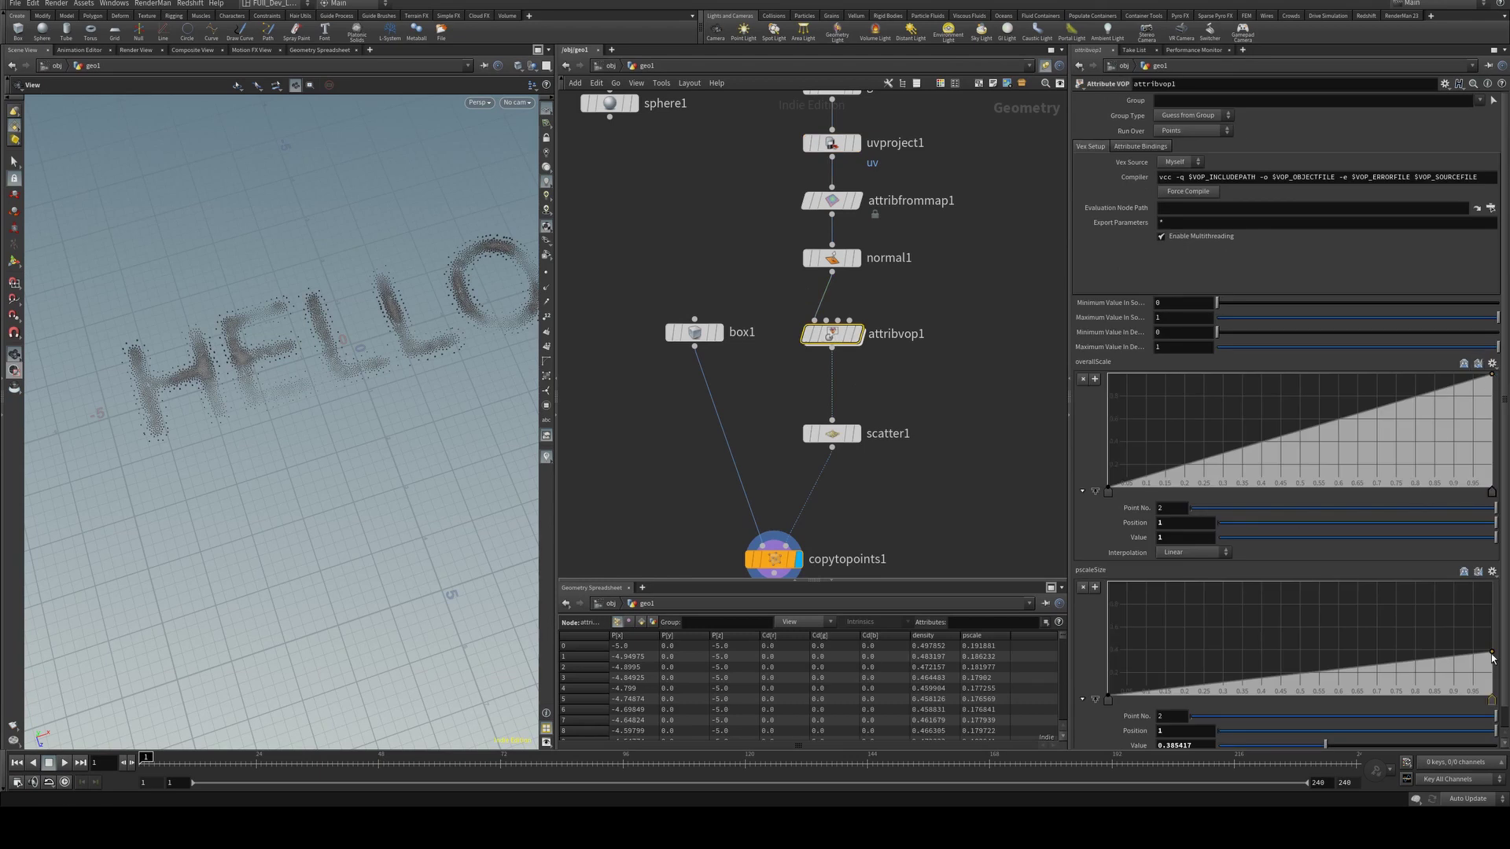
left_click_drag(1493, 658, 1487, 593)
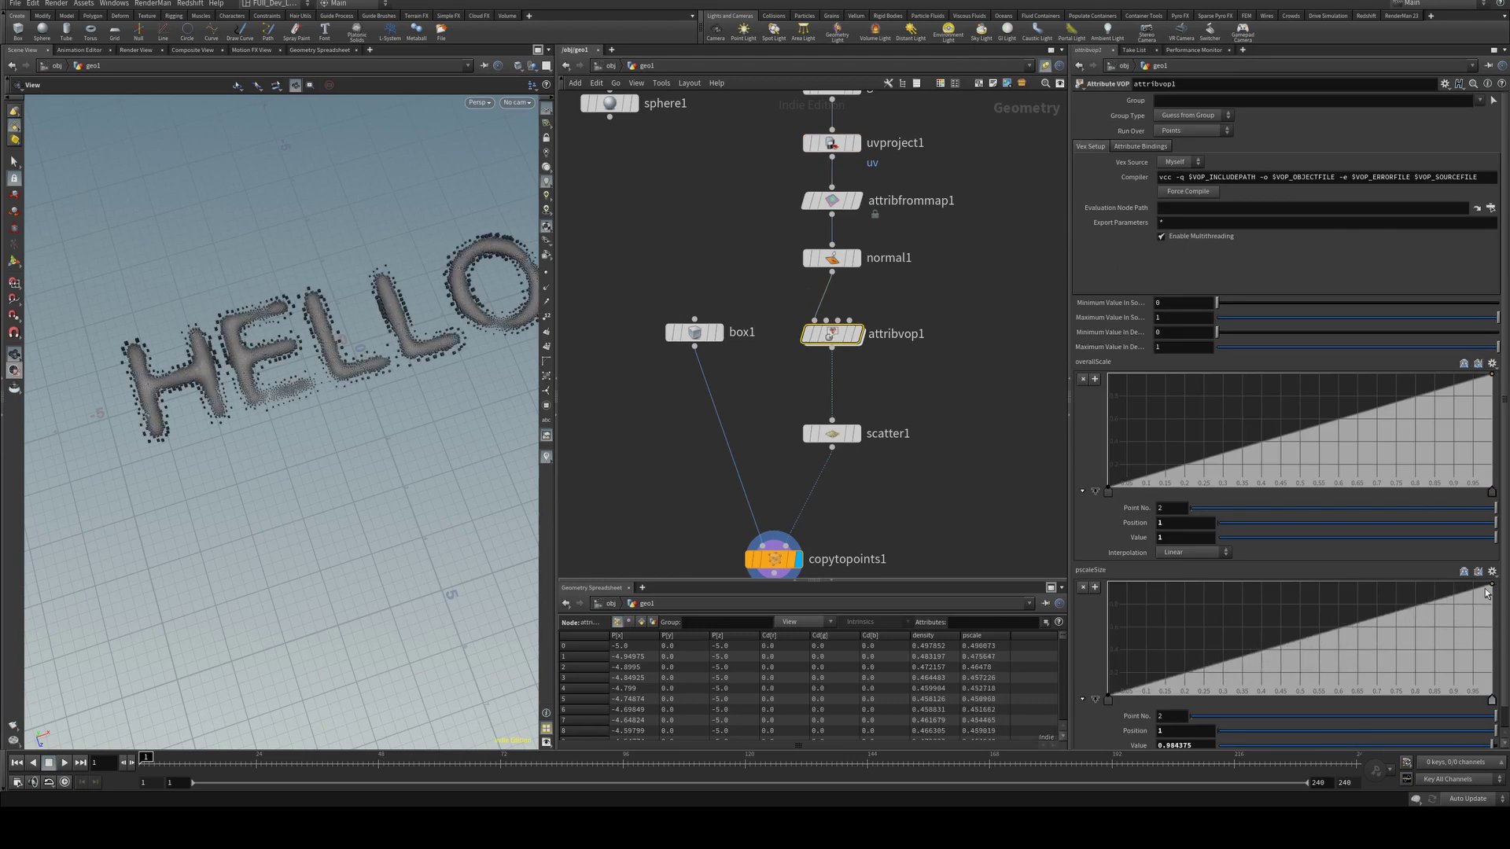
- Examine the size and density of the boxes scattered along the HELLO letters, from close up and from above
left_click_drag(390, 416, 442, 364)
right_click_drag(275, 372, 718, 393)
left_click_drag(354, 386, 237, 373)
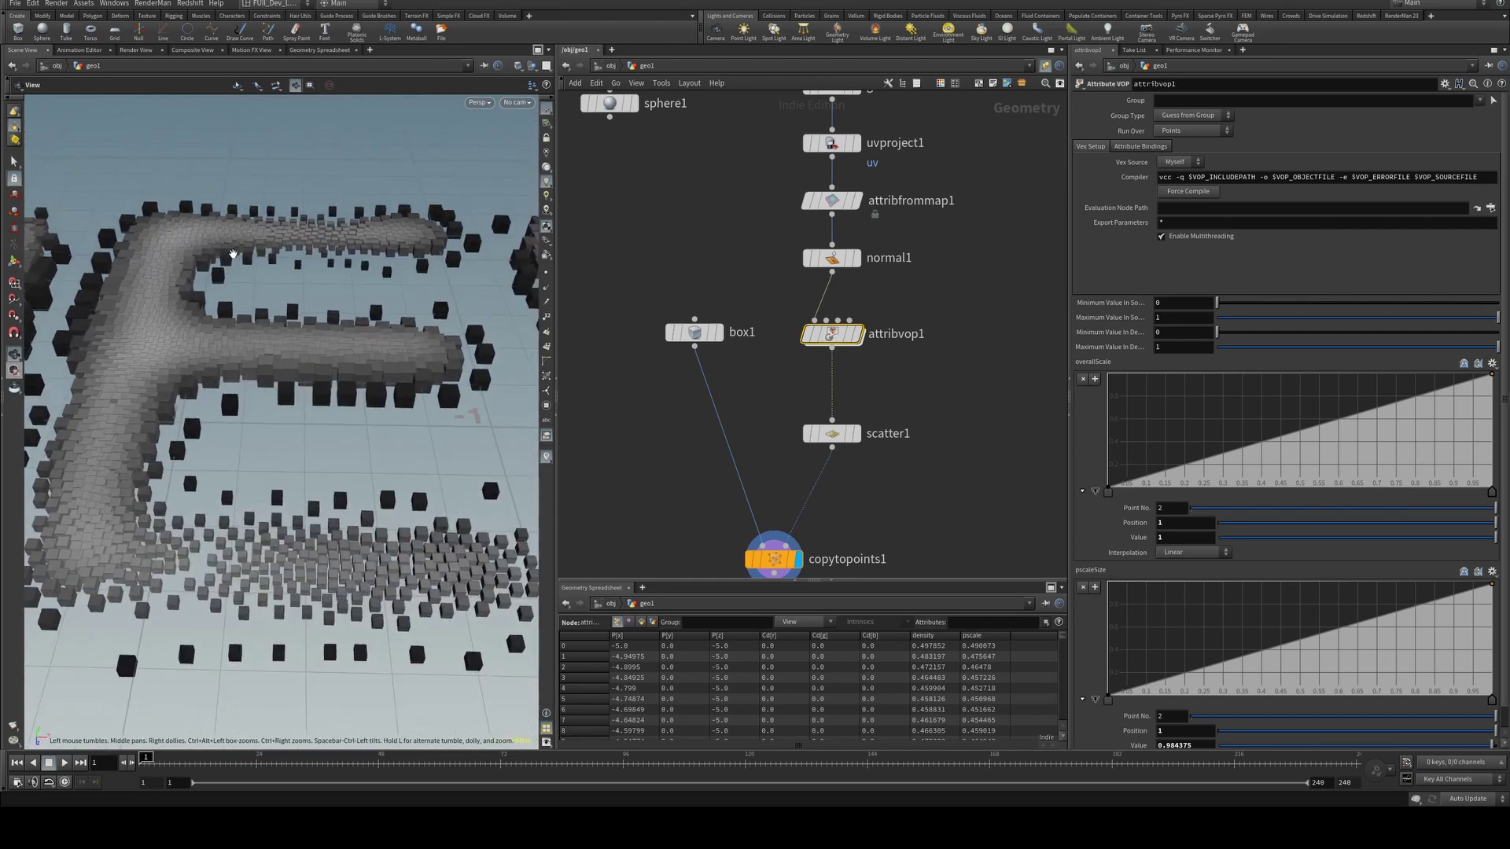
left_click_drag(233, 254, 190, 335)
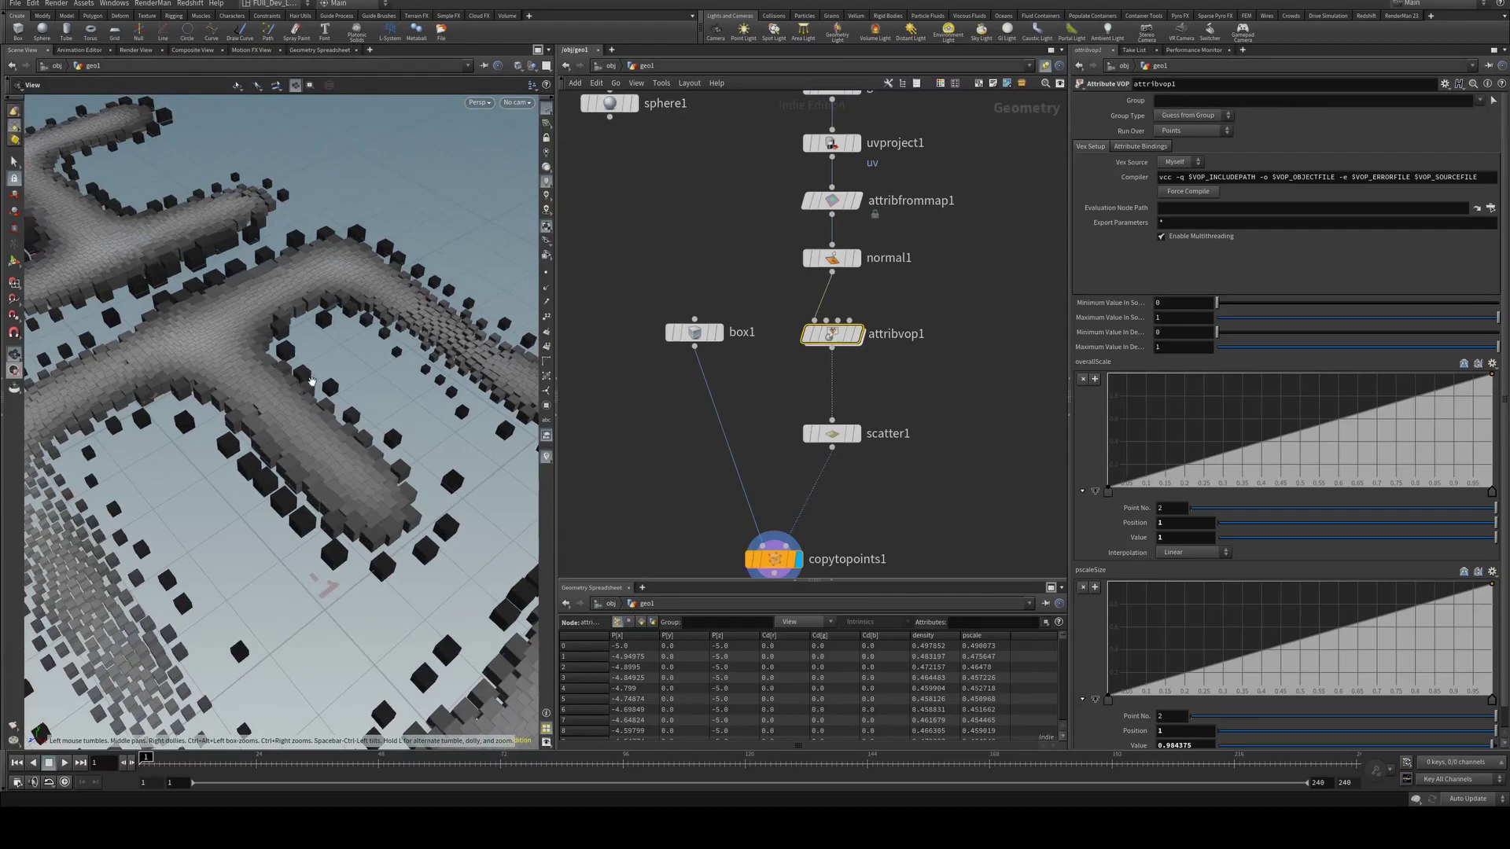
left_click_drag(344, 356, 224, 415, "alt")
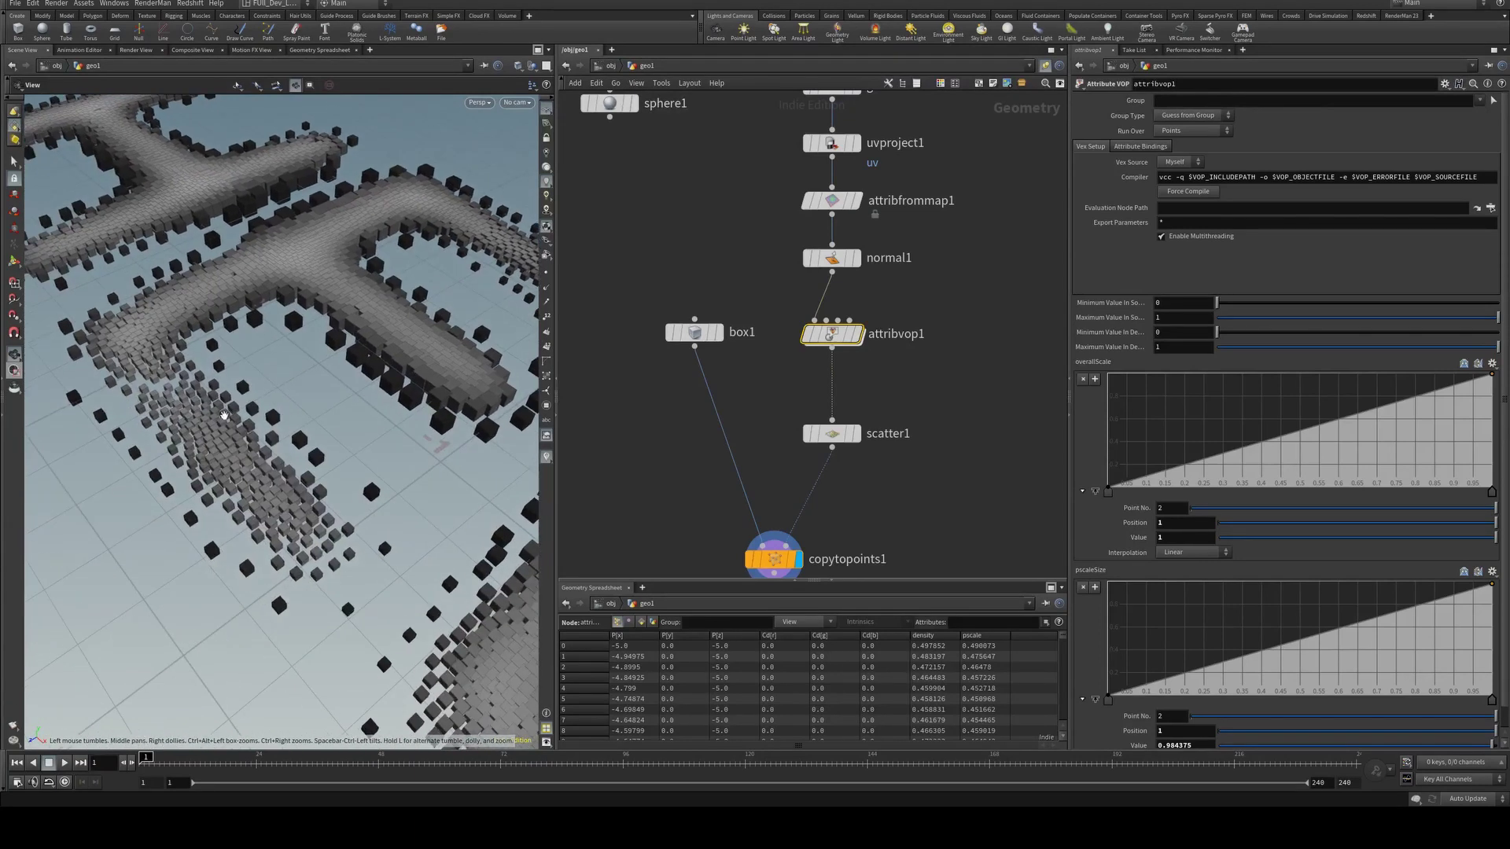
left_click_drag(173, 465, 370, 451)
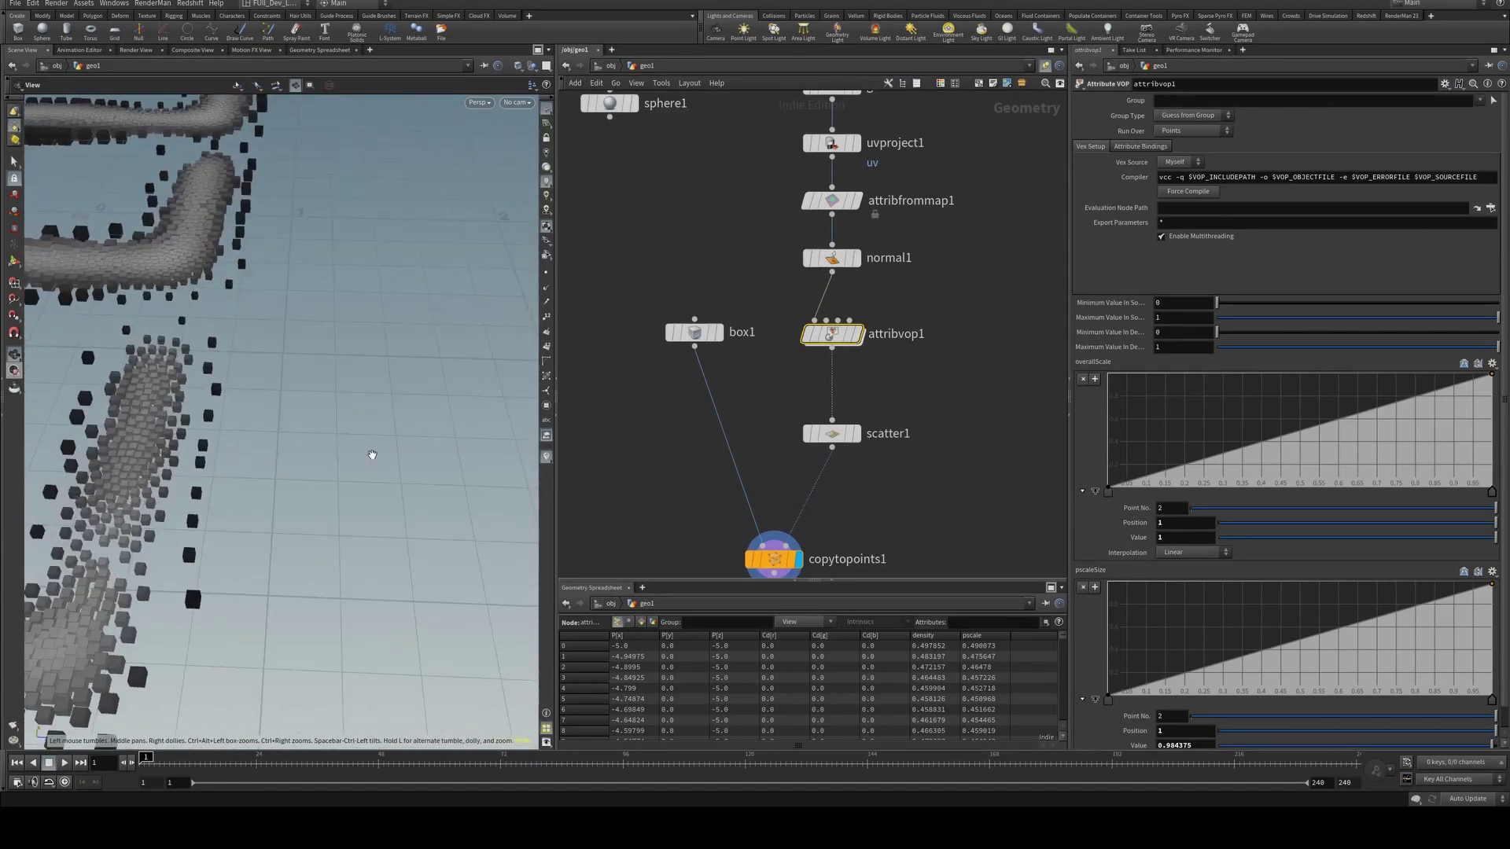
right_click_drag(370, 451, 191, 374)
left_click_drag(191, 374, 316, 305, "alt")
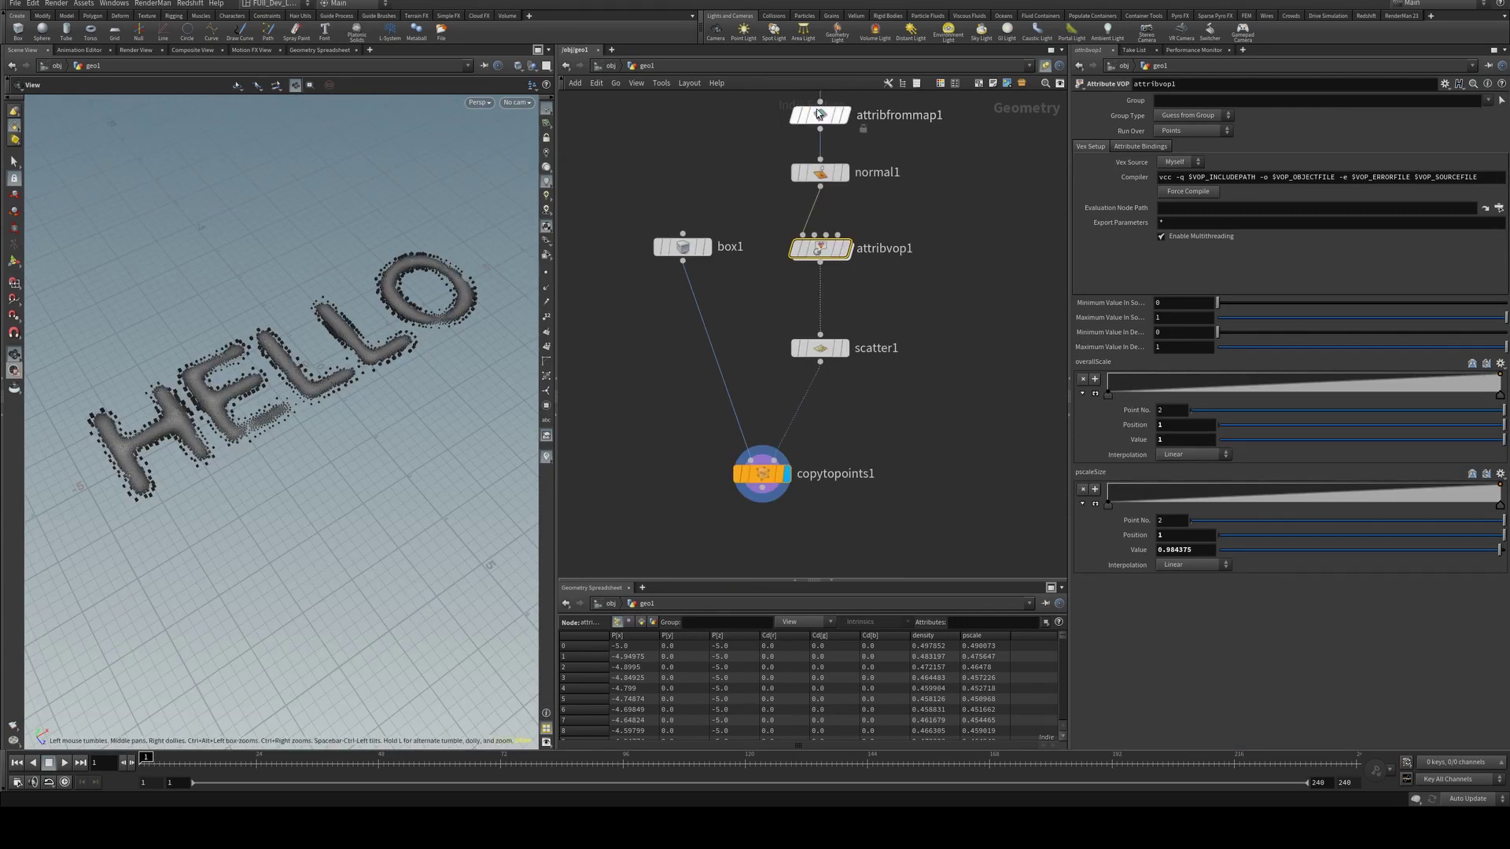
- Set the export attribute of the Attribute from Map node to "something"
left_click(818, 114)
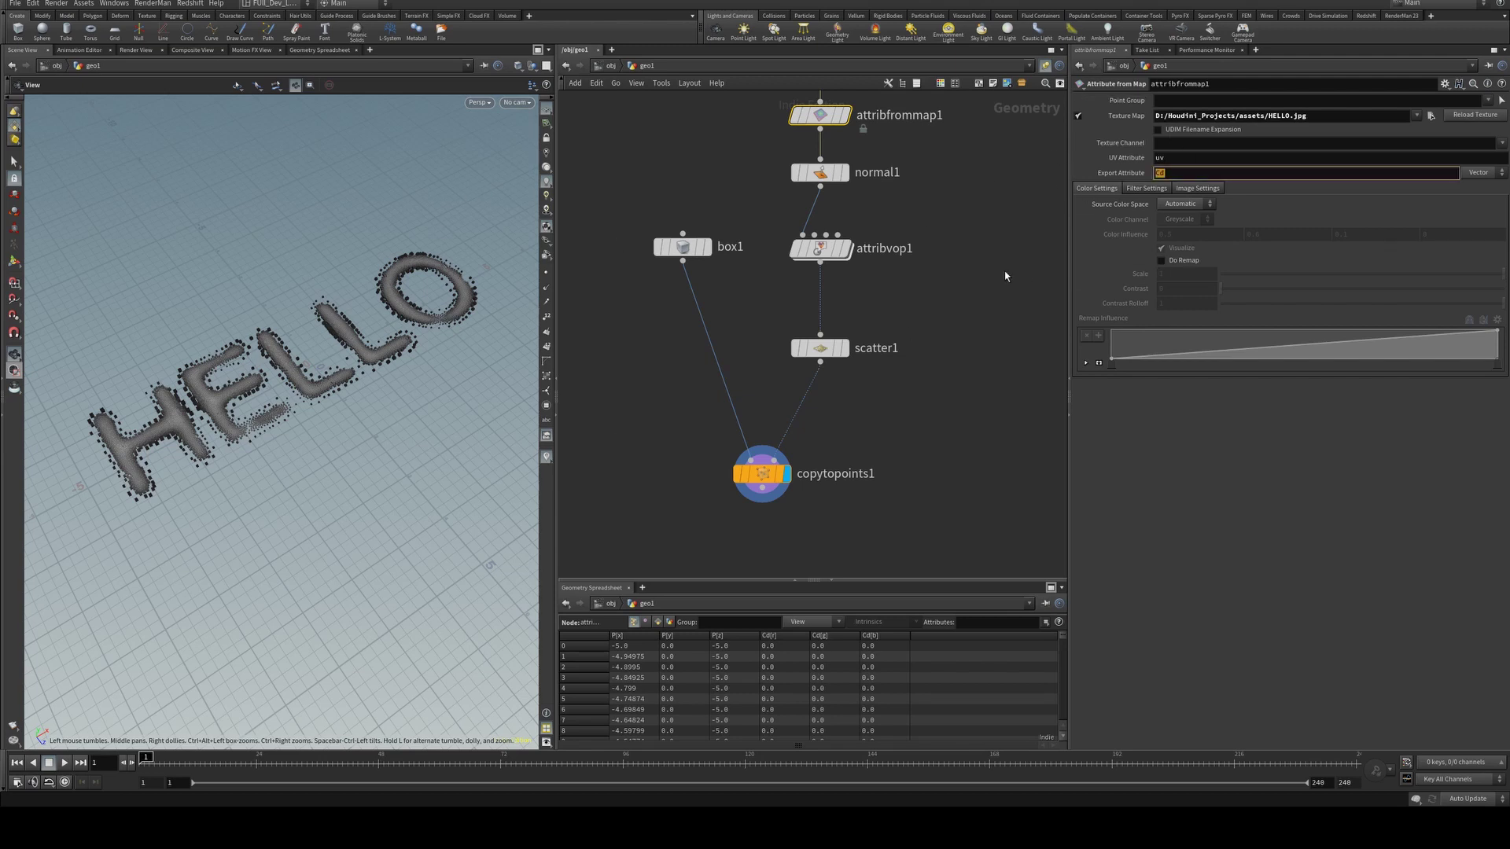
type("g")
key("Return")
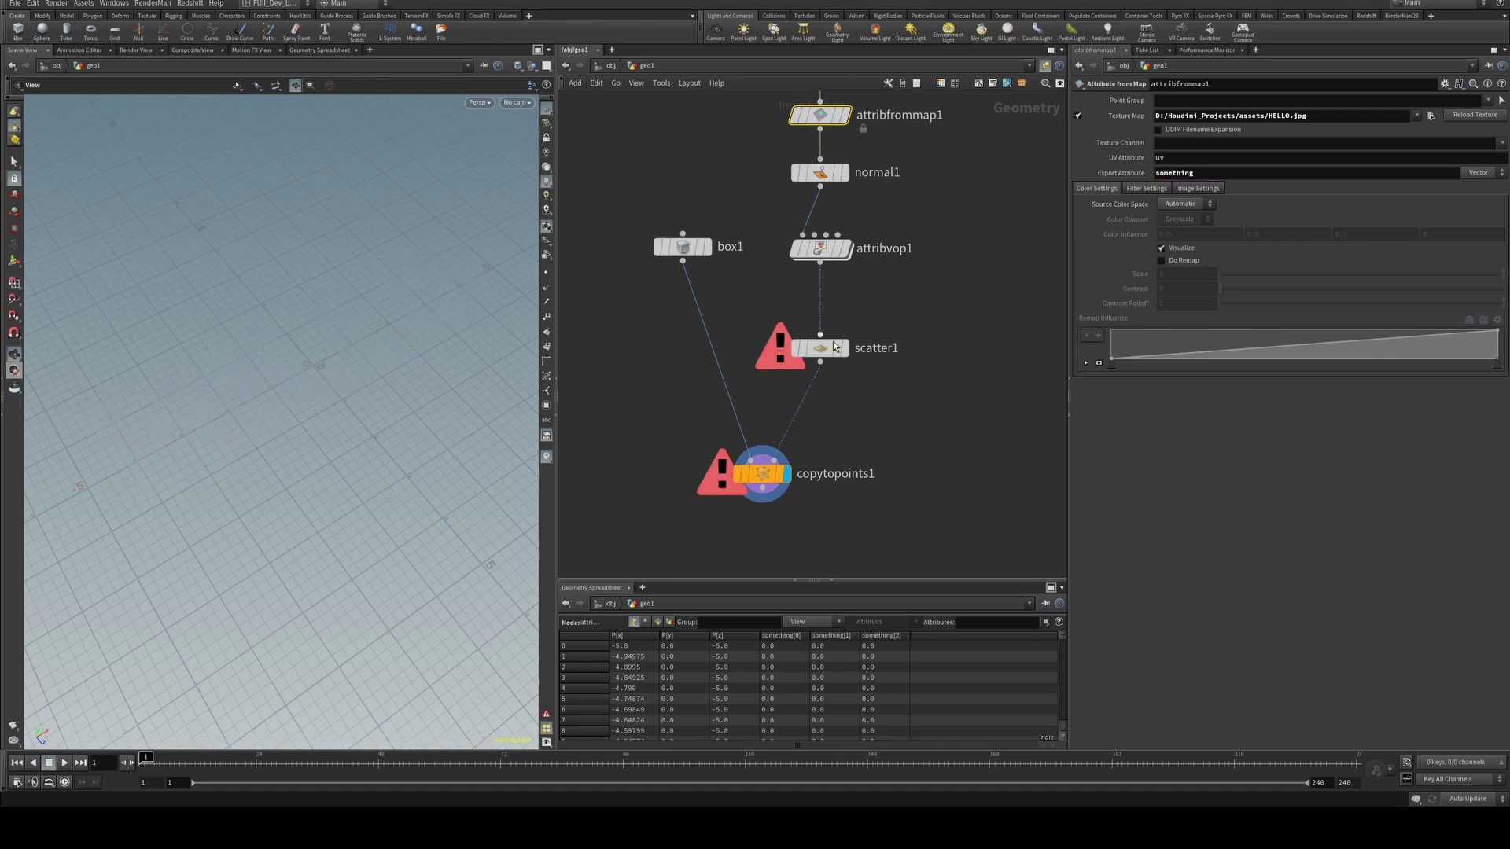
- Set the Scatter node's density attribute to "something" and inspect the scattered HELLO boxes
left_click(832, 341)
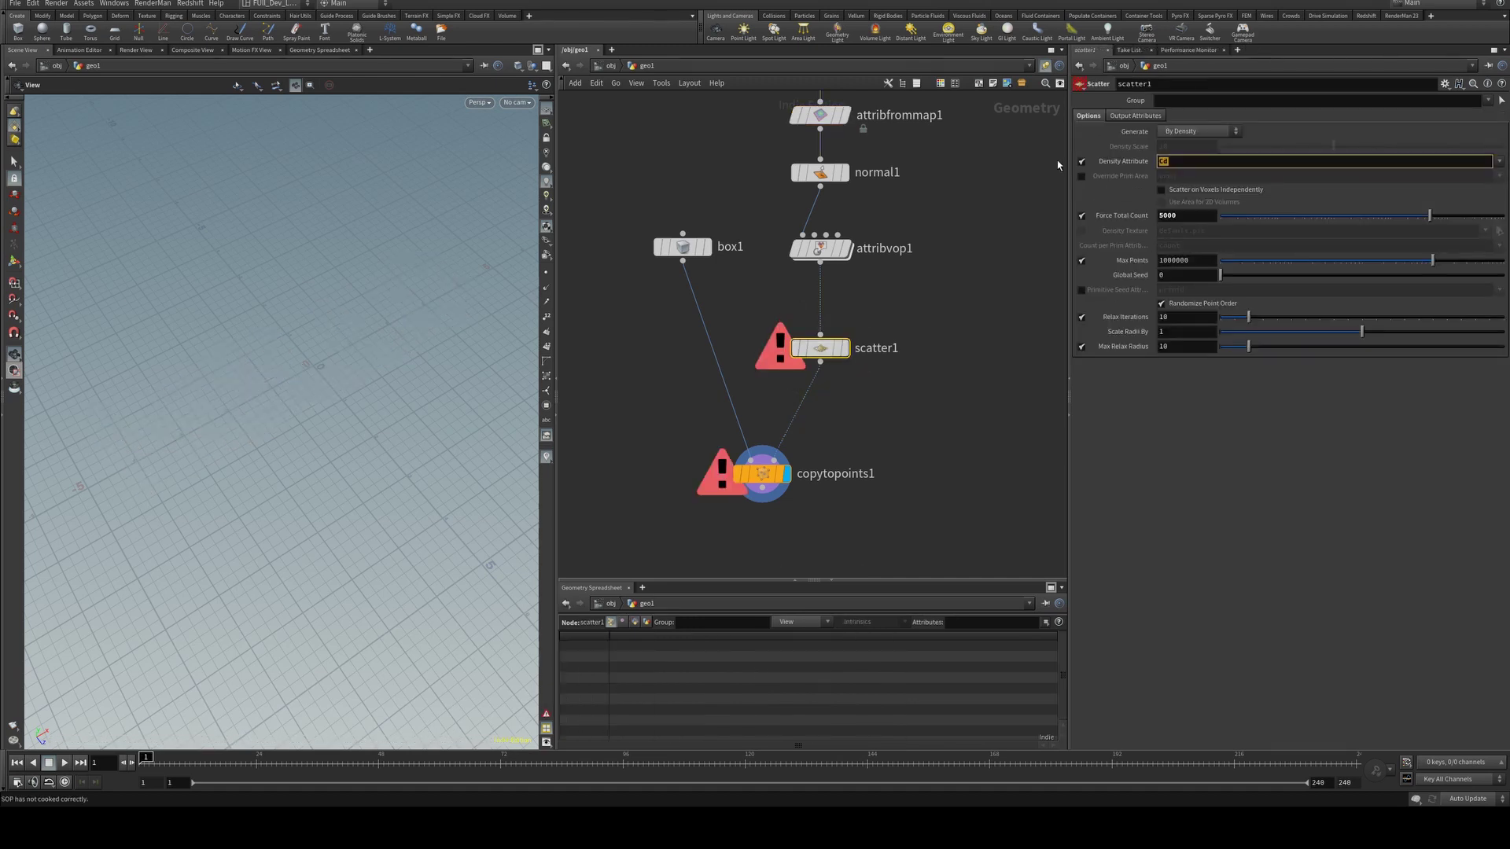
type("something")
key("Return")
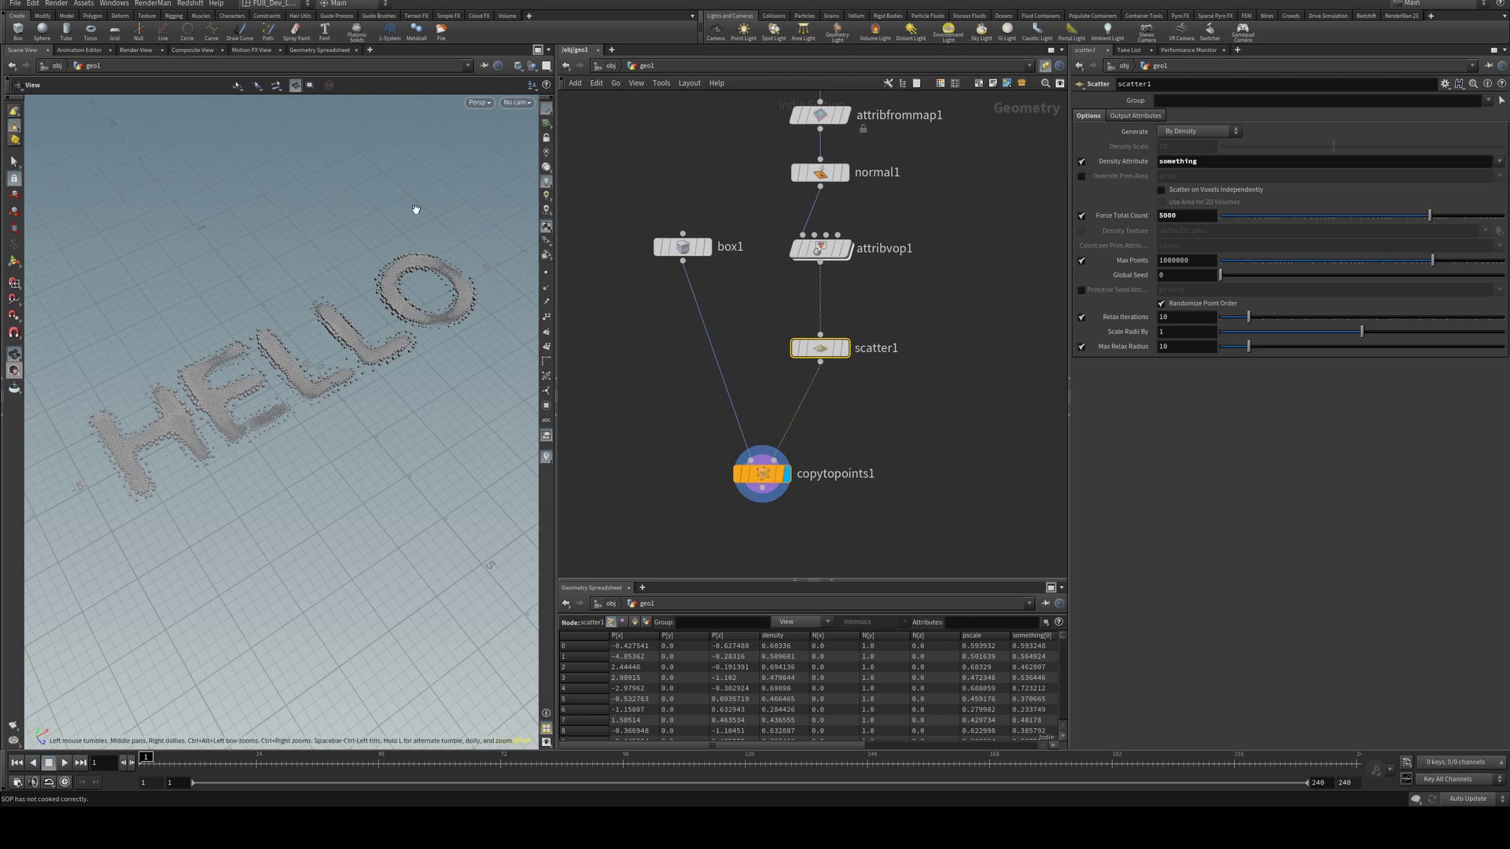
right_click_drag(248, 350, 363, 357)
left_click_drag(364, 357, 285, 321)
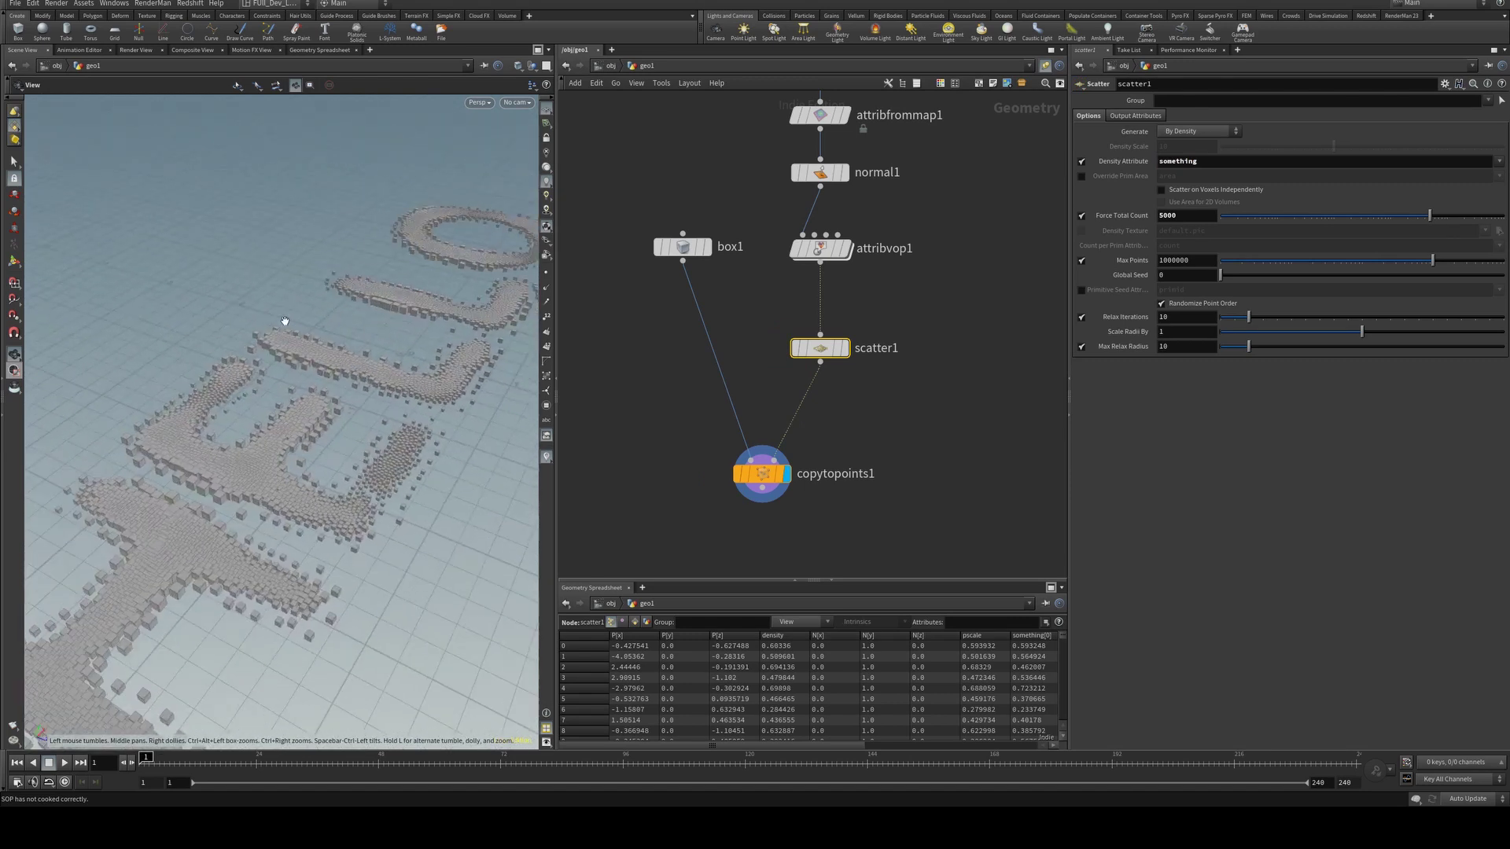
right_click_drag(472, 318, 328, 330)
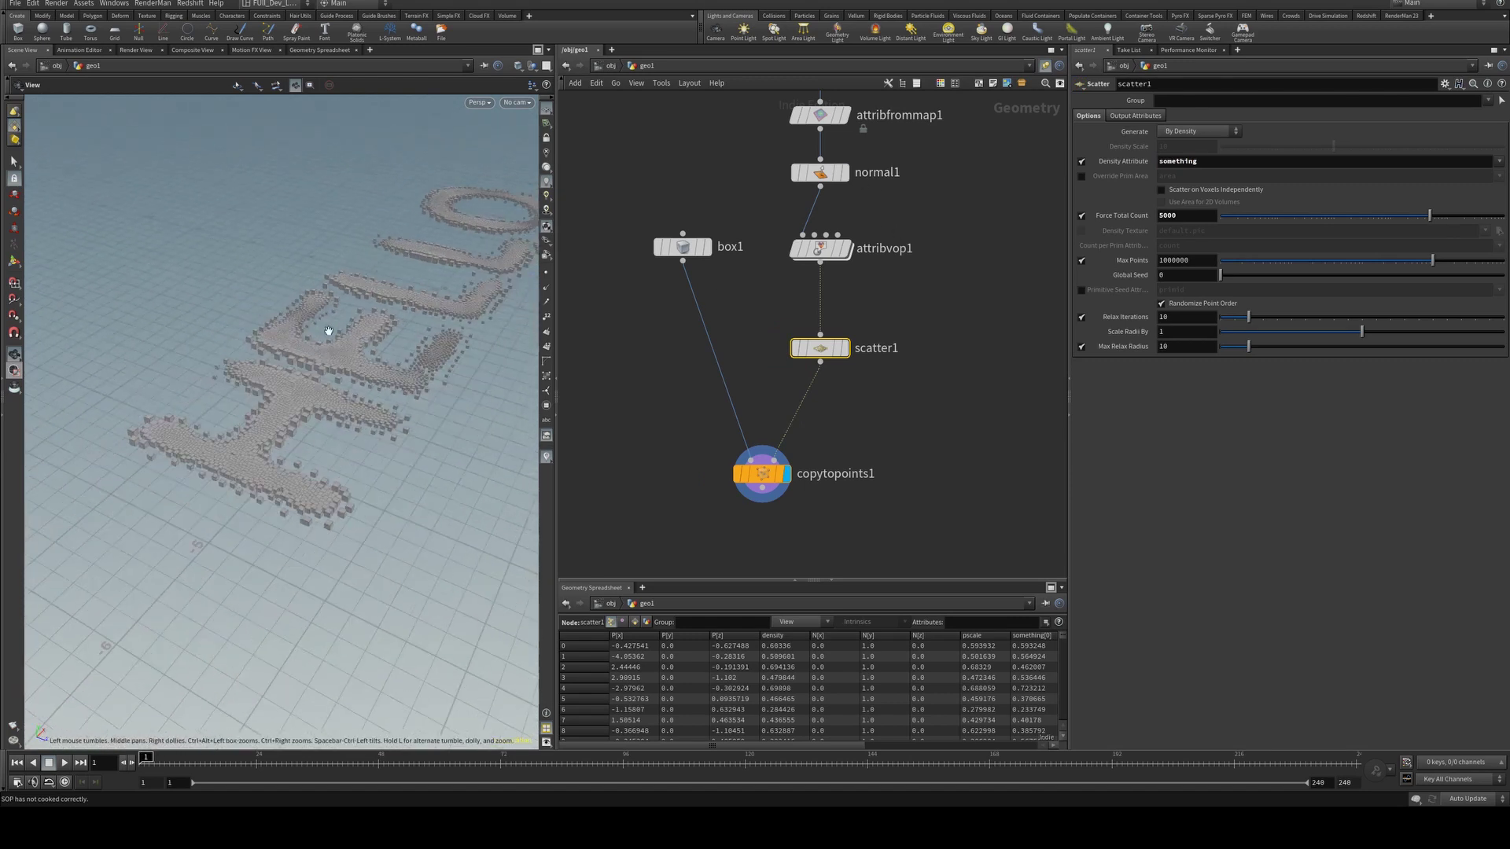
left_click_drag(312, 335, 360, 404)
left_click_drag(311, 287, 328, 374)
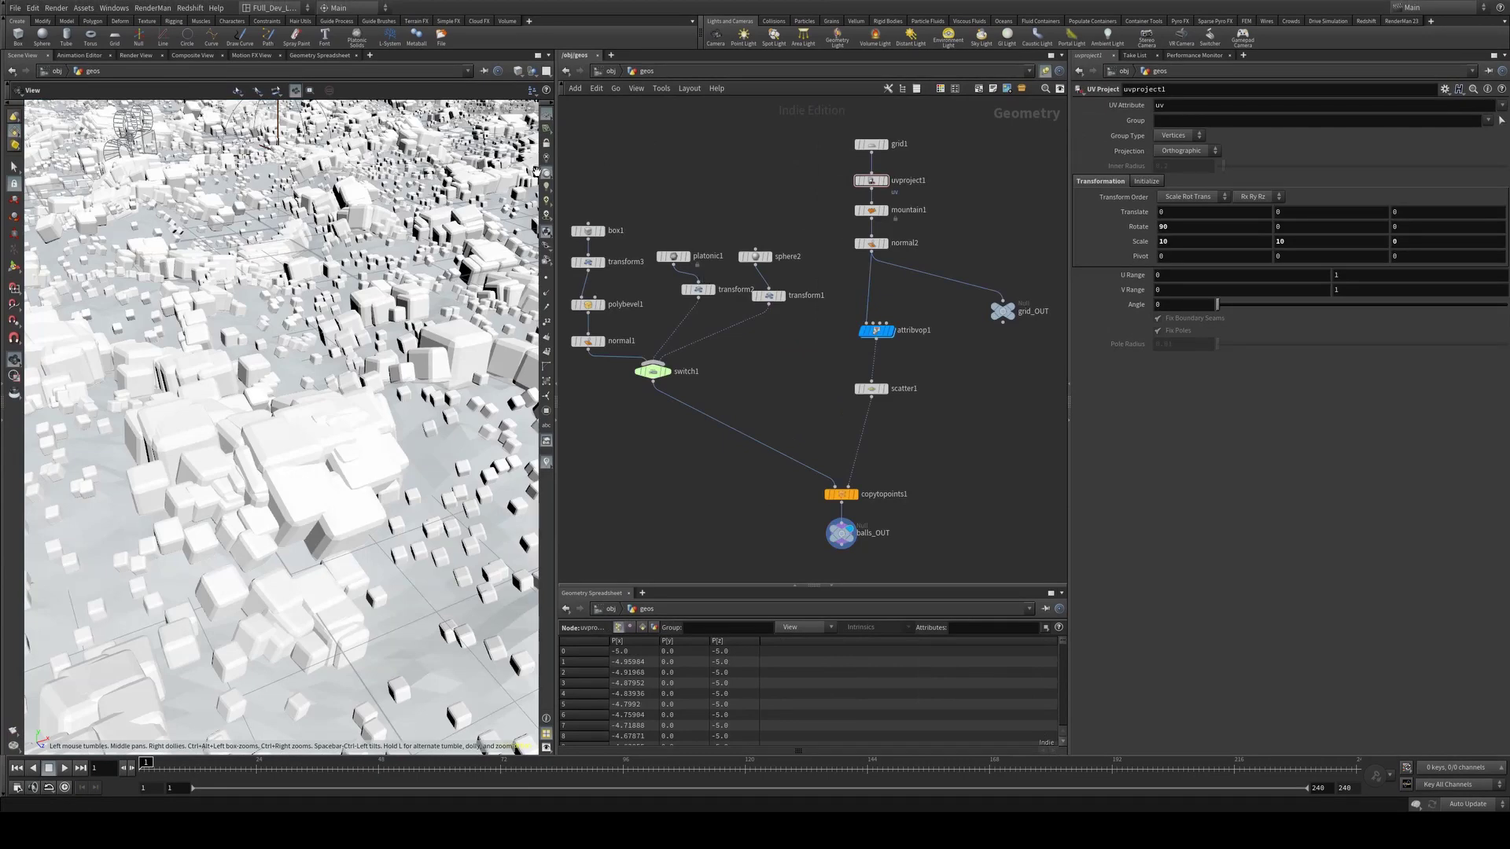
- Examine the box-covered terrain and the geos node network in the finished example scene
mouse_move(388, 338)
right_mouse_down()
mouse_move(315, 440)
mouse_move(377, 354)
right_mouse_up()
mouse_move(378, 338)
left_mouse_down()
mouse_move(412, 413)
mouse_move(391, 351)
left_mouse_up()
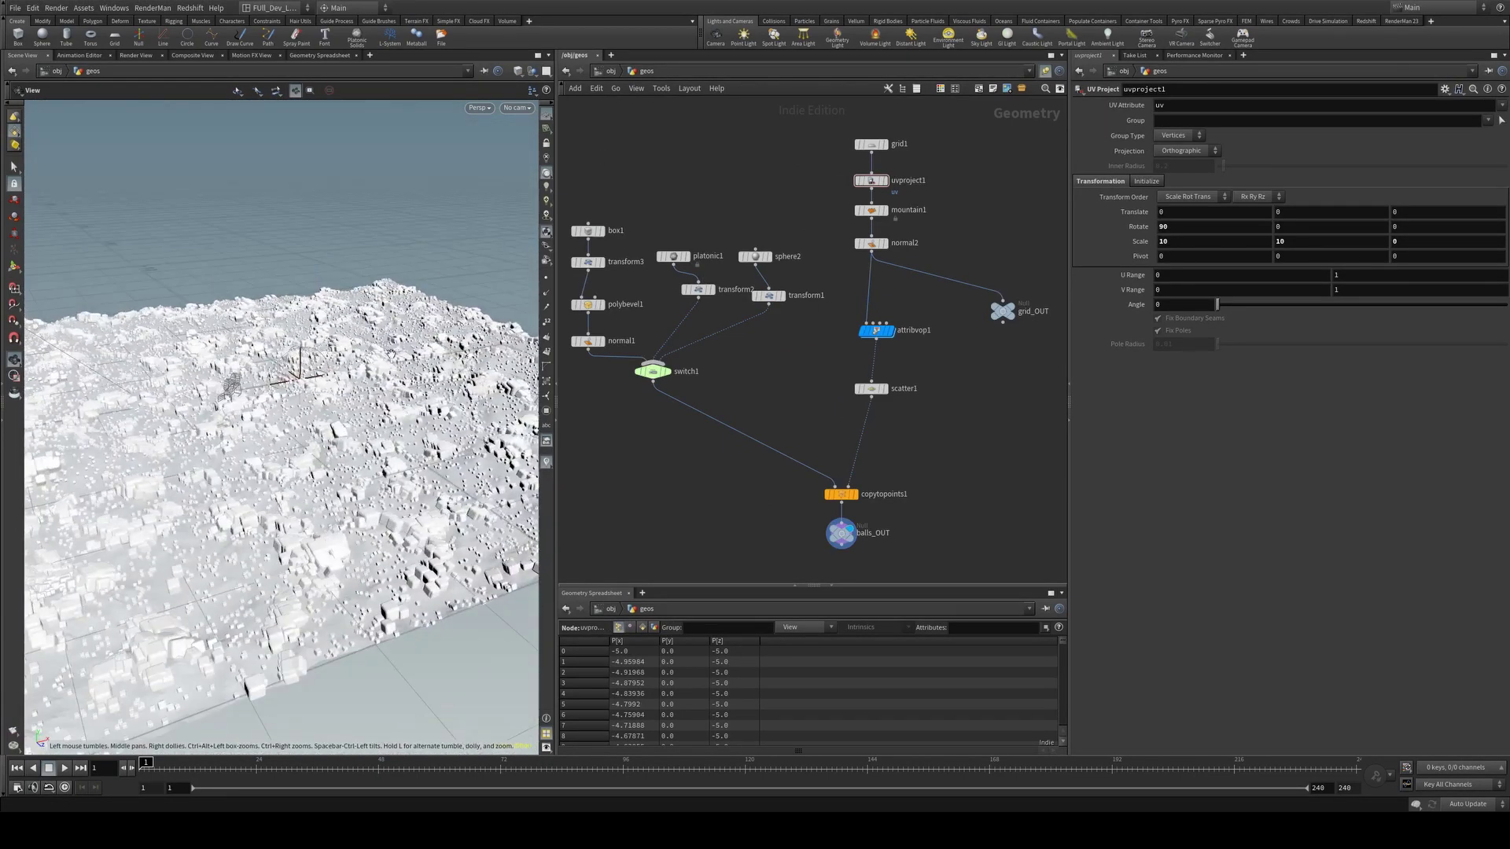
right_click_drag(277, 434, 327, 375)
left_click_drag(326, 376, 349, 446)
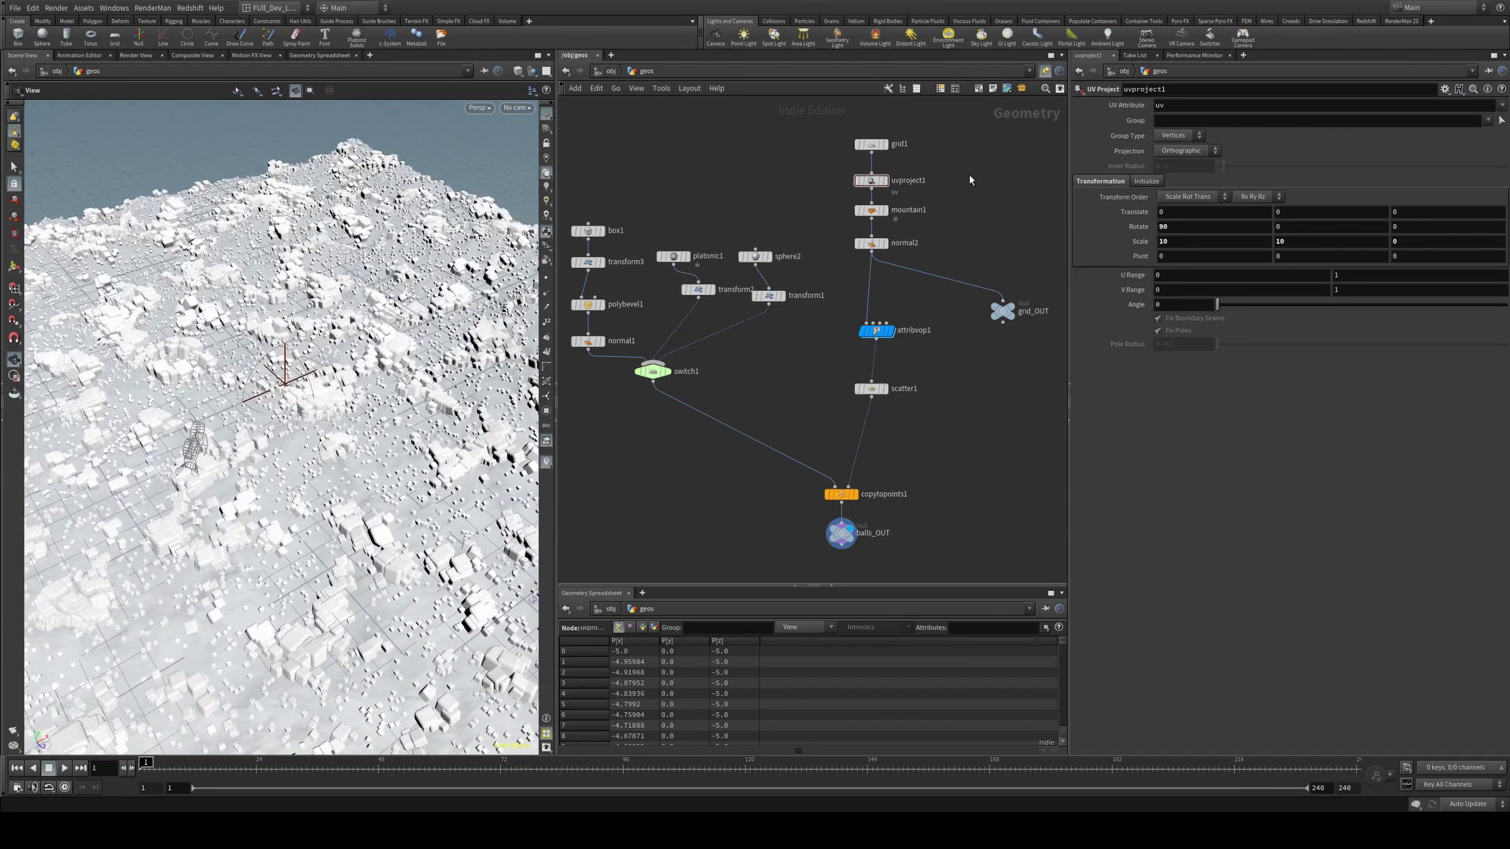
middle_click_drag(970, 179, 926, 291)
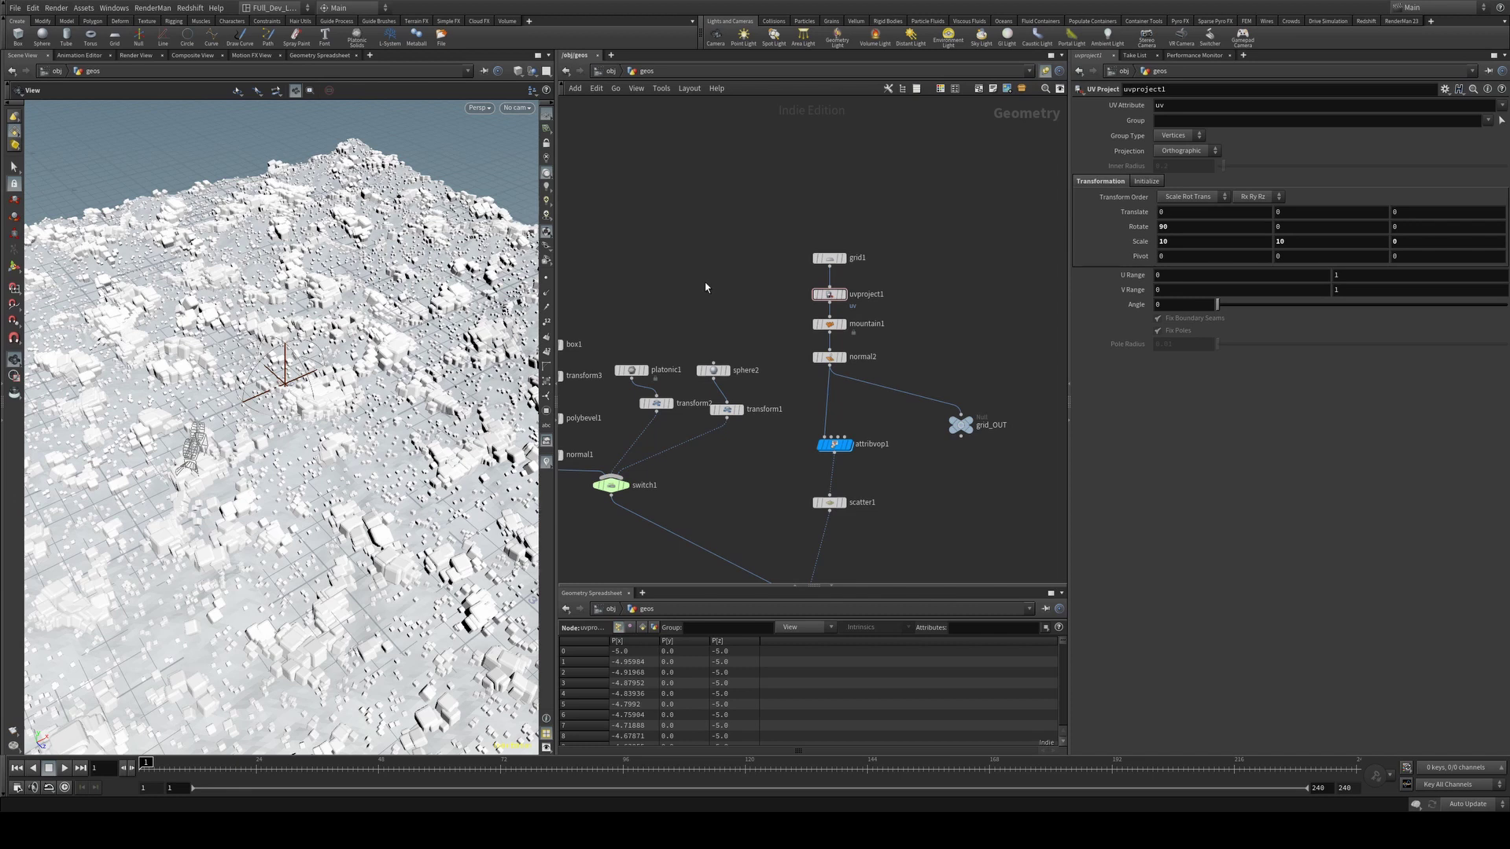
middle_click_drag(727, 305, 718, 250)
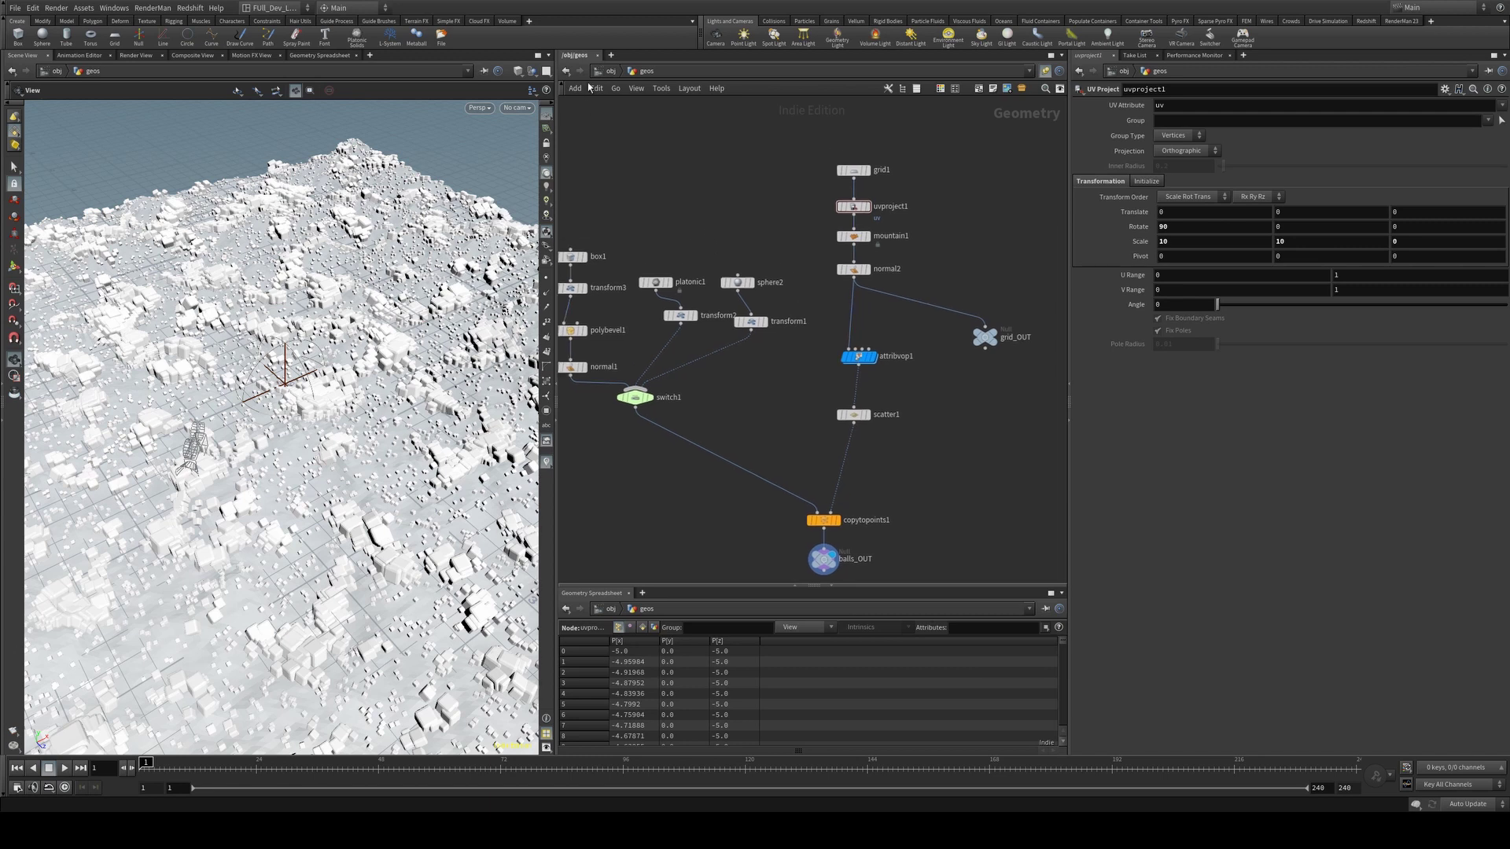
- Go up to the object level and open the geos_mat material inside matnet1
left_click(609, 71)
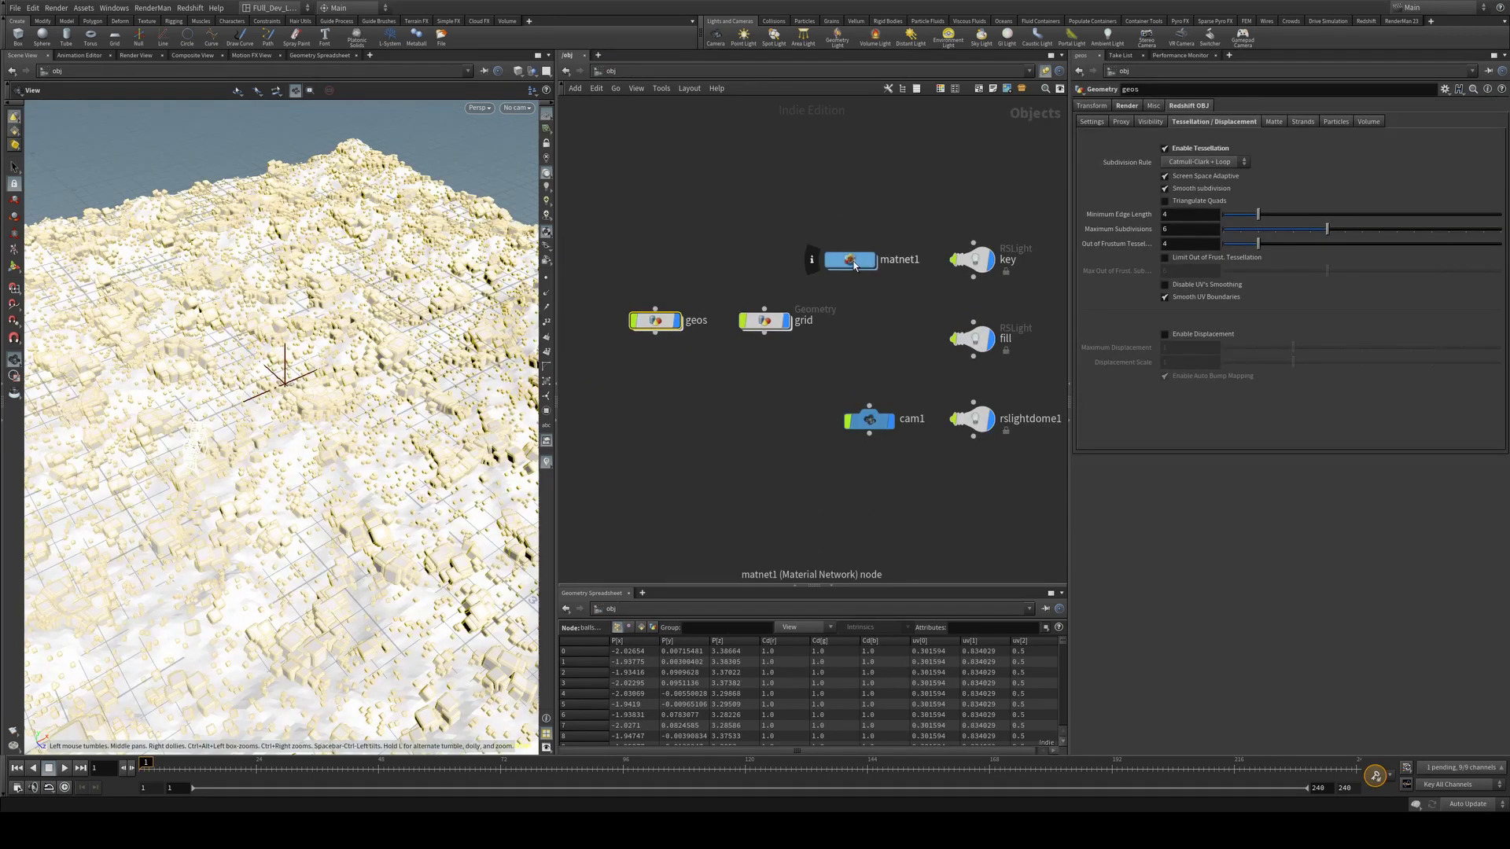
double_click(855, 264)
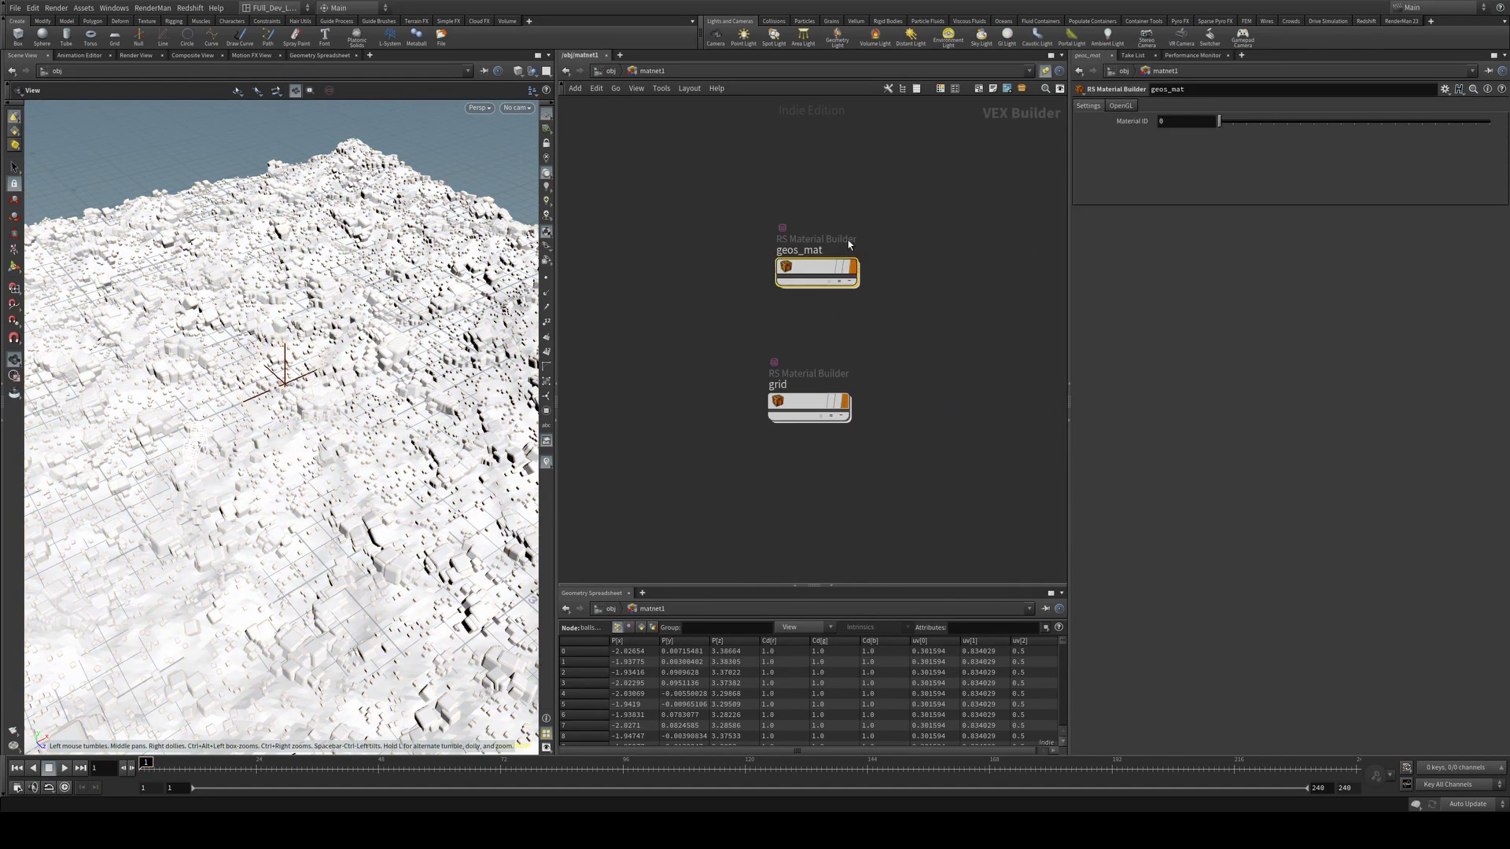
double_click(810, 267)
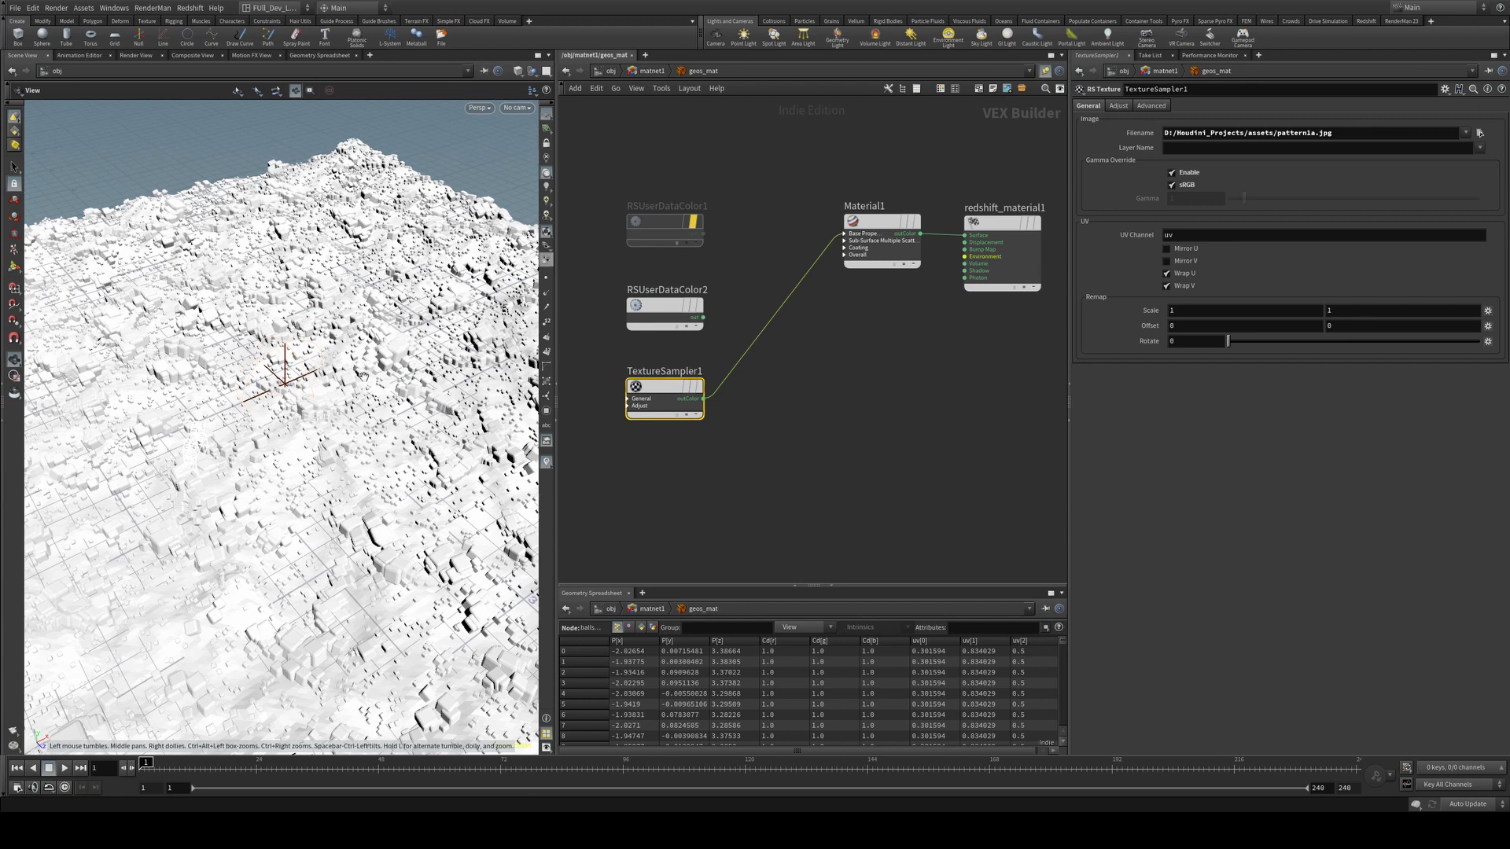
- Show the Redshift render of the scene and stop the progressive rendering
left_click_drag(381, 371, 442, 250)
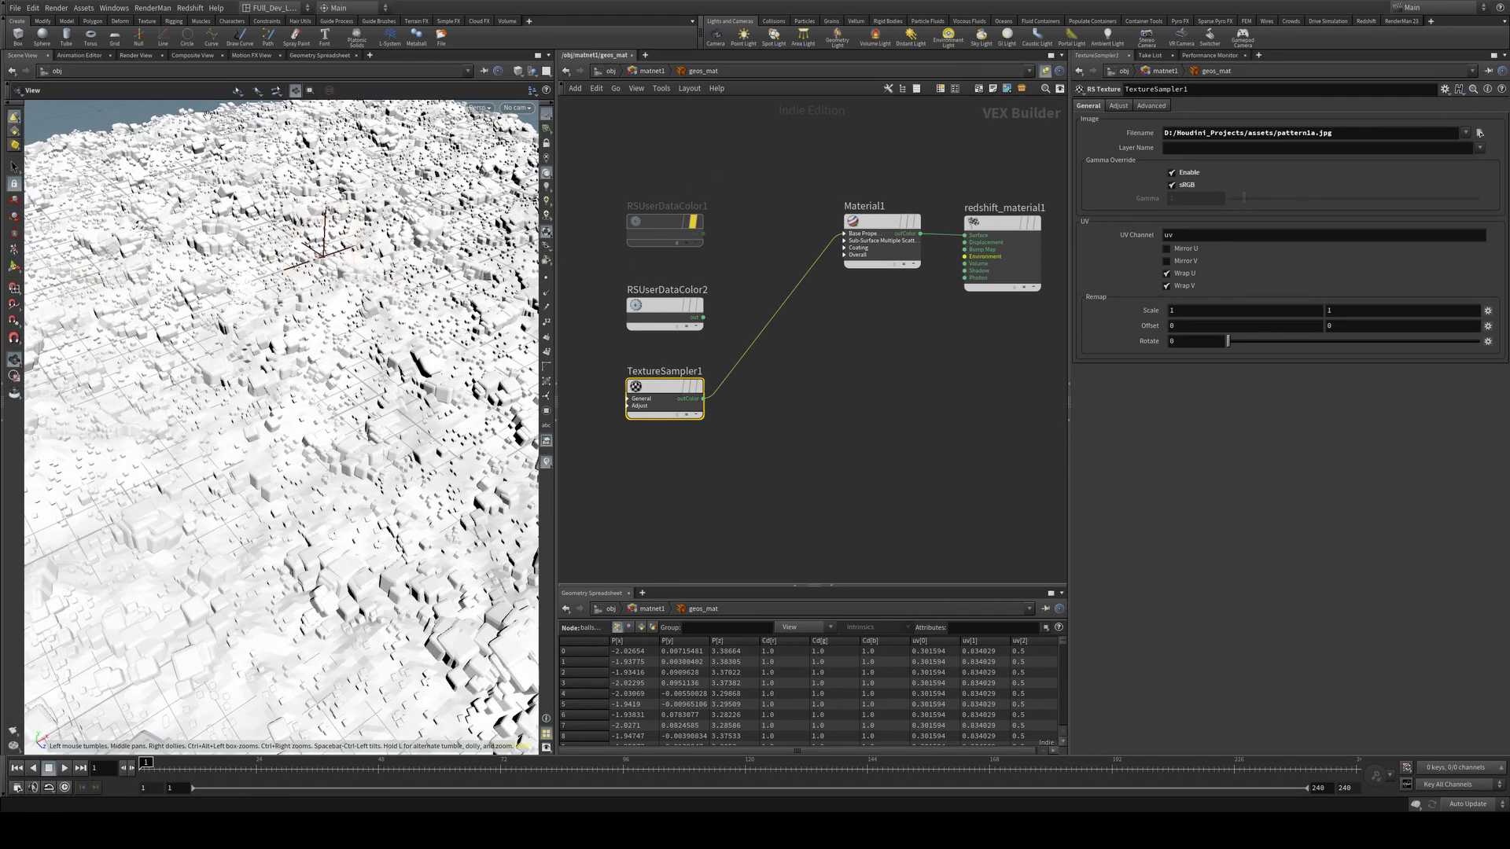
left_click(135, 55)
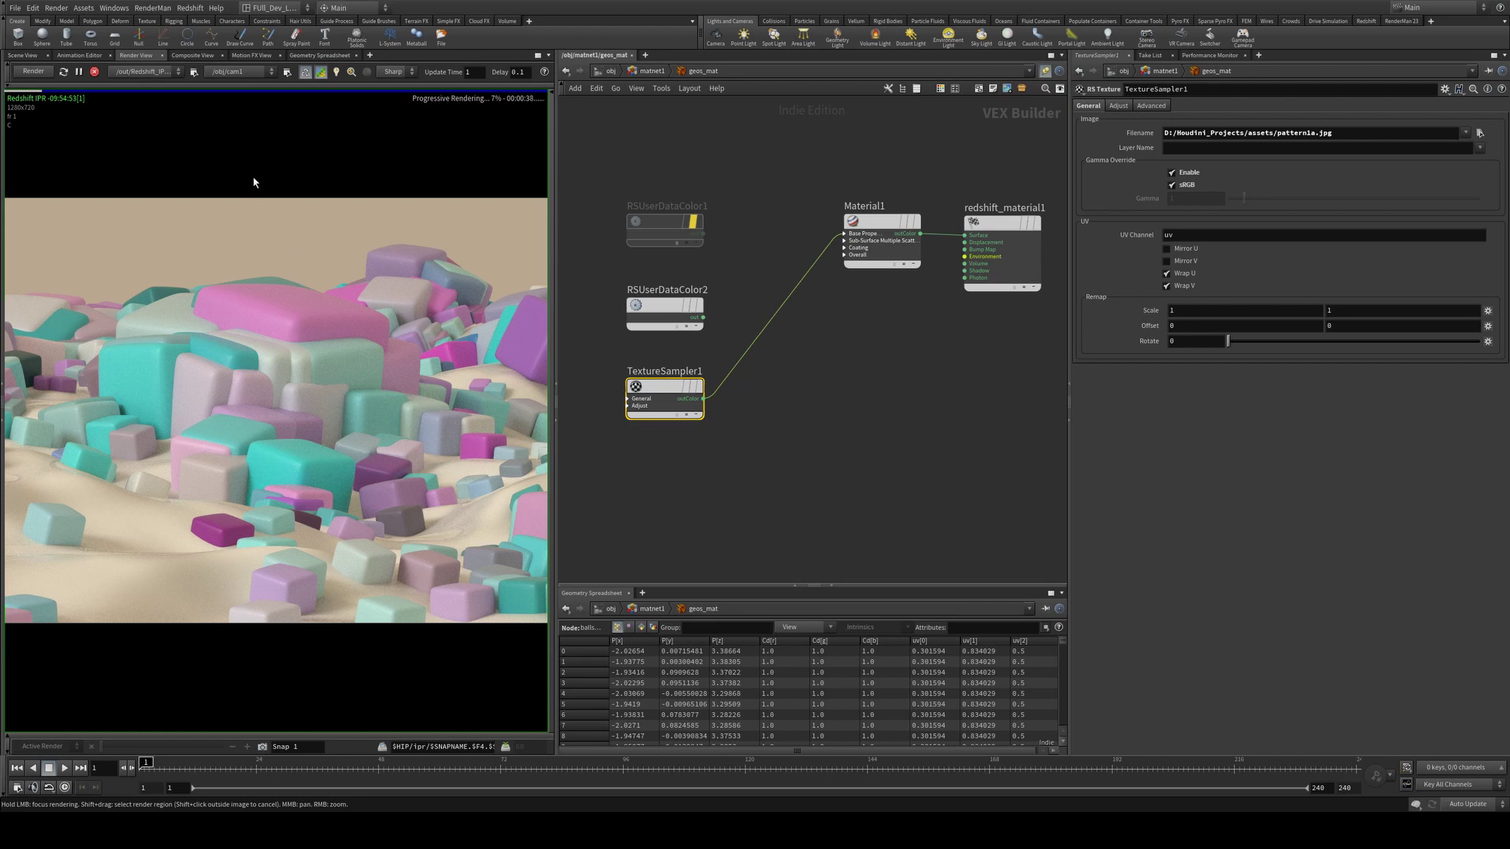
left_click(94, 71)
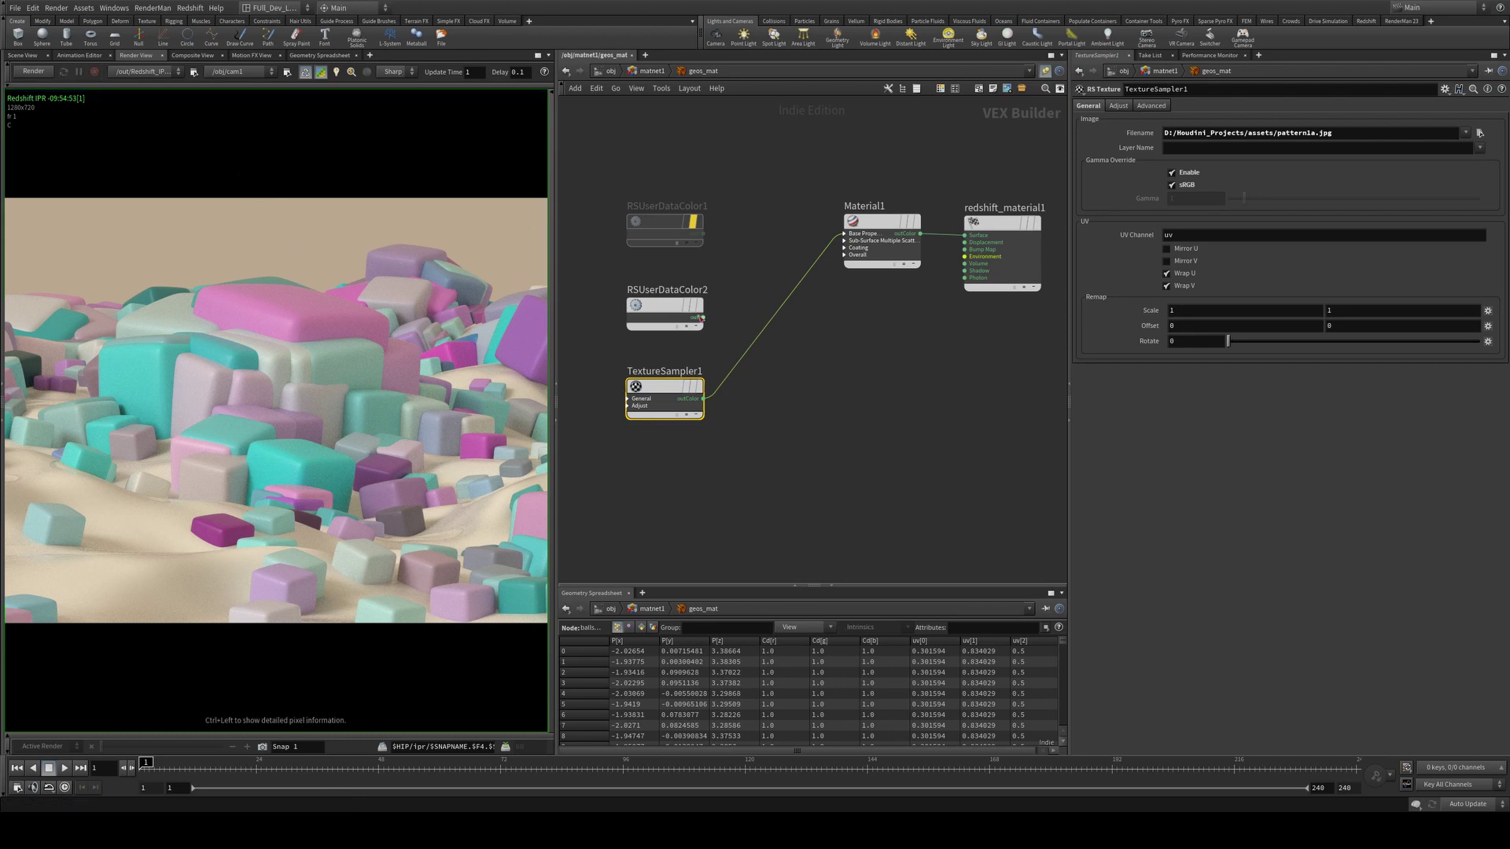
- Set the attribute name of the RSUserDataColor2 node to Cd
left_click(667, 313)
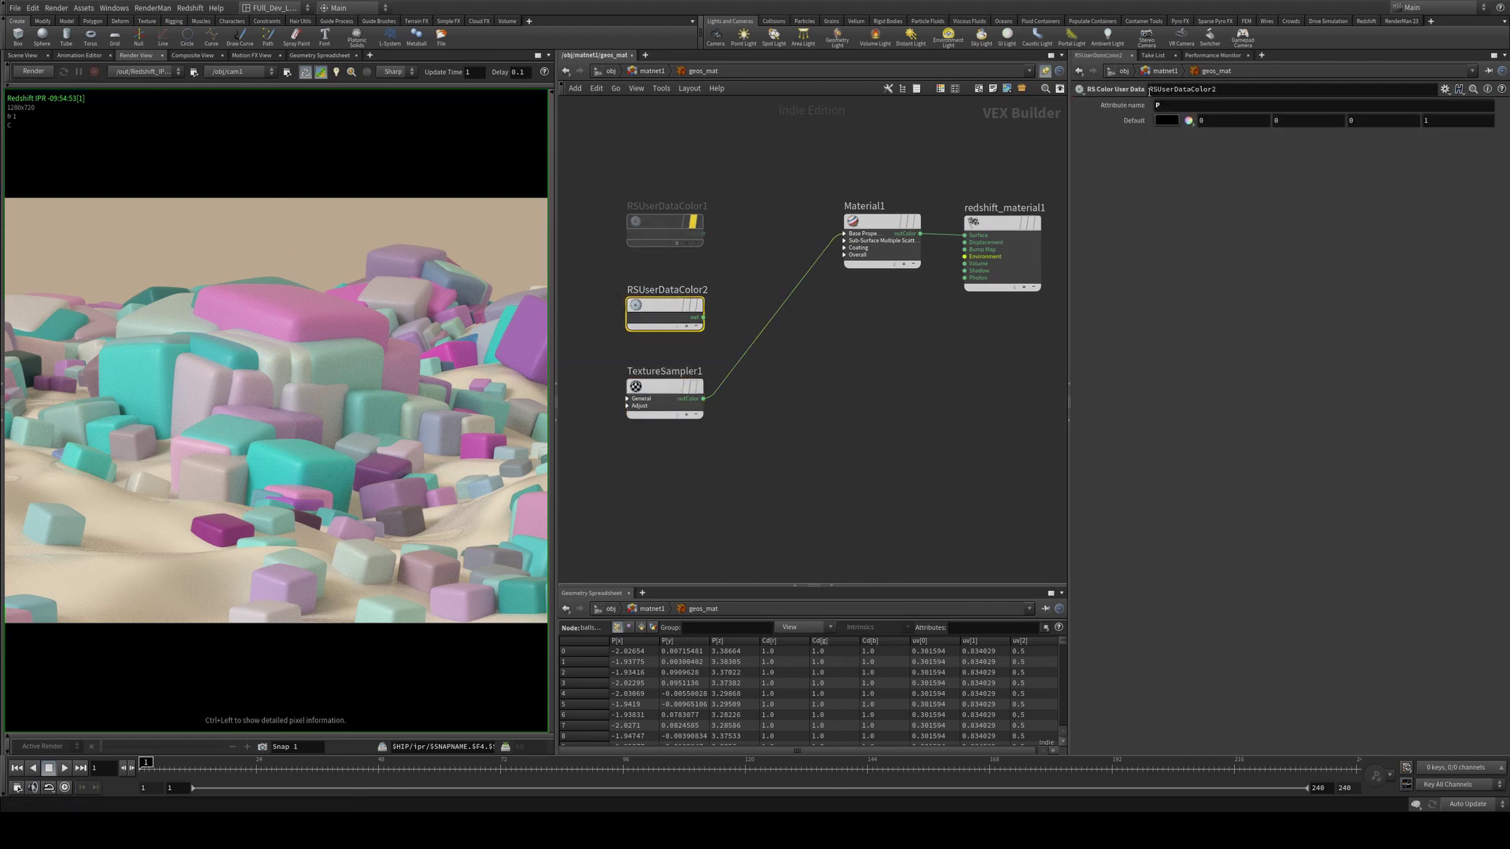
left_click(1174, 106)
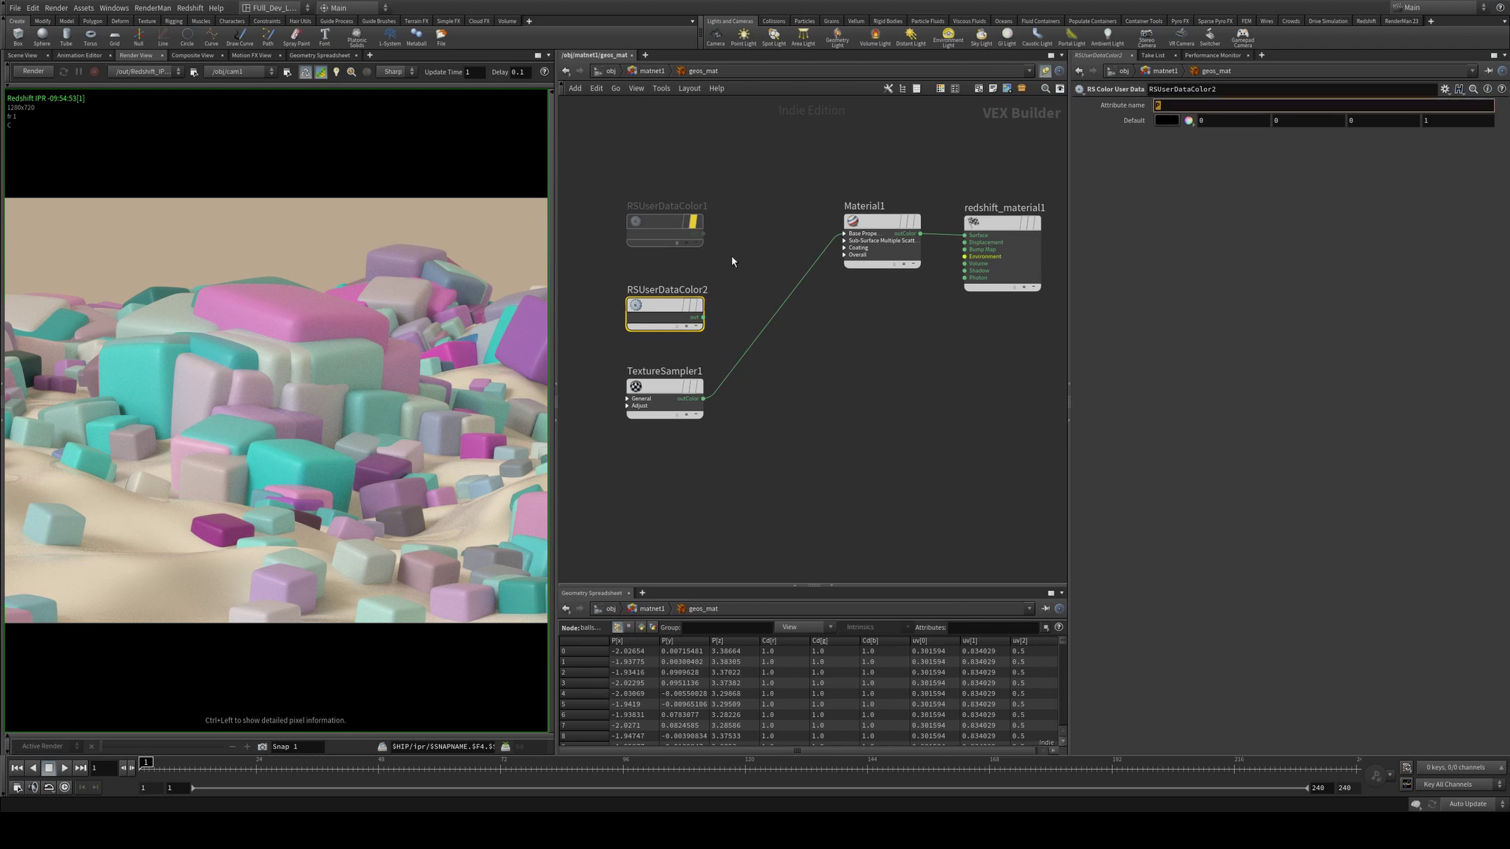
type("Cd")
key("Return")
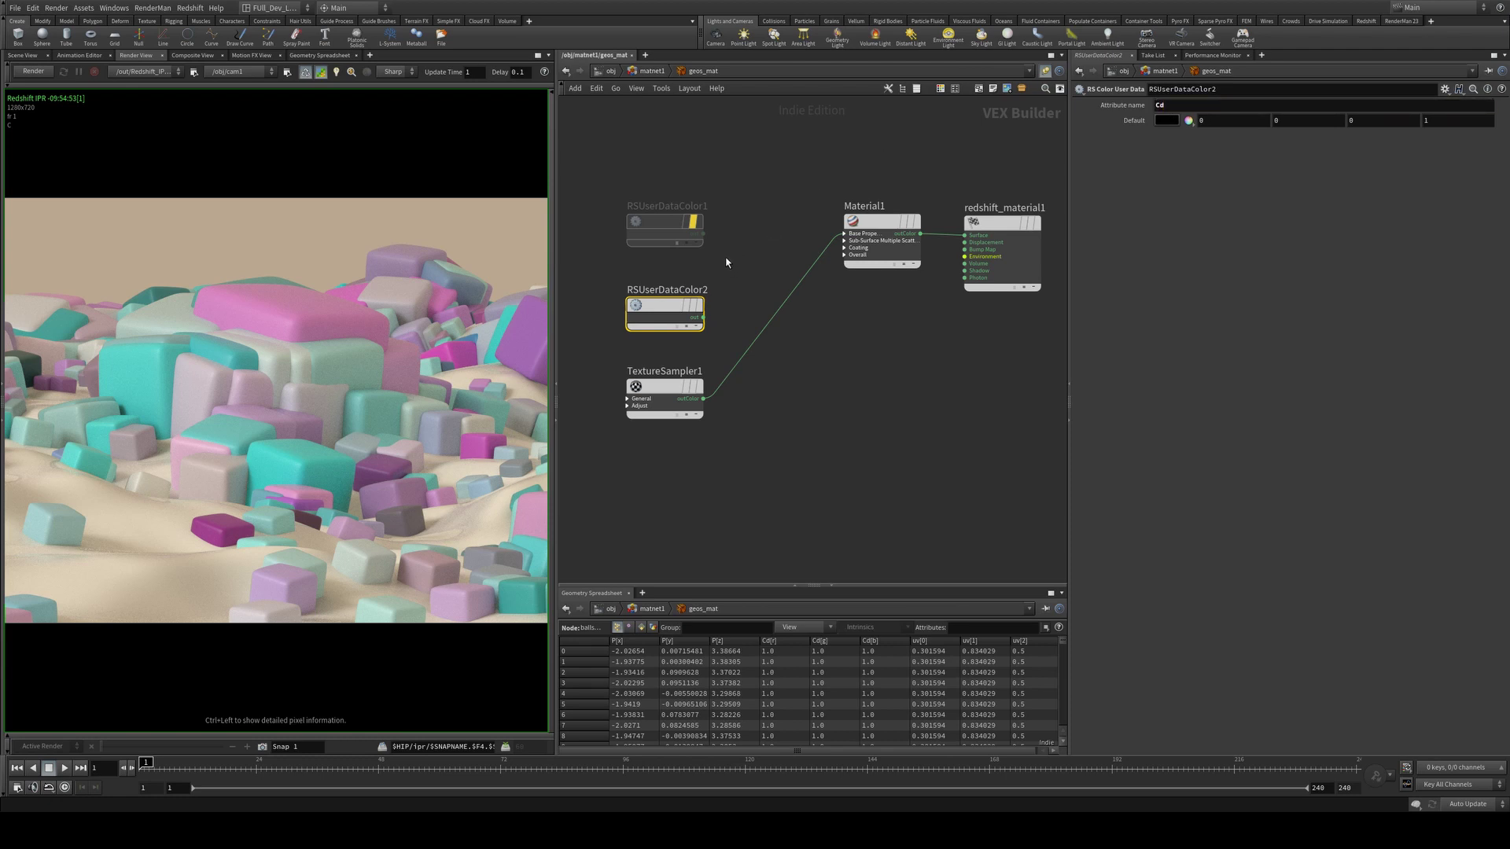
key("Tab")
type("user s")
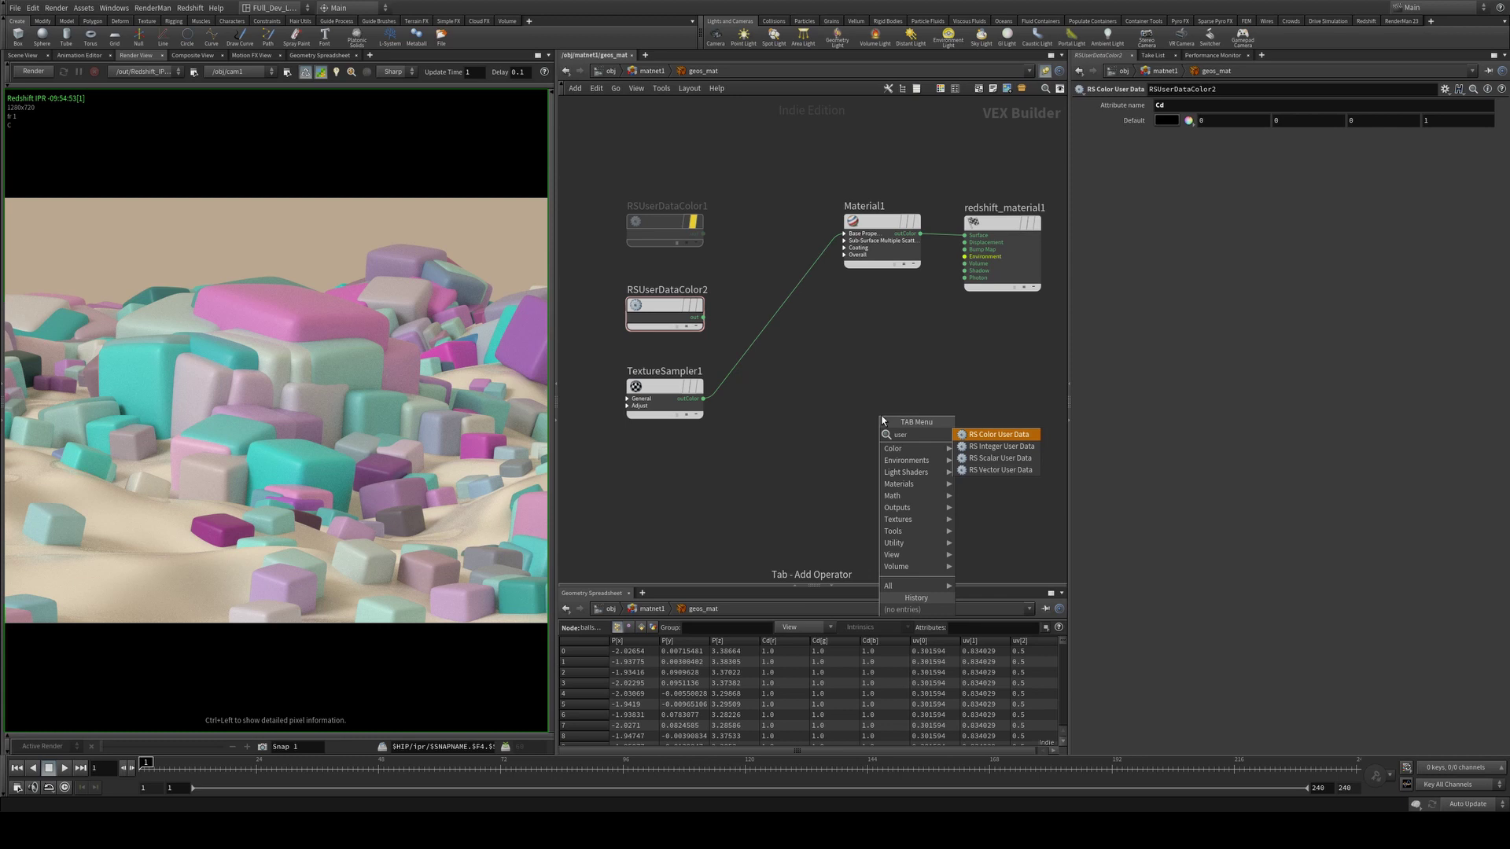
key("Return")
left_click(882, 417)
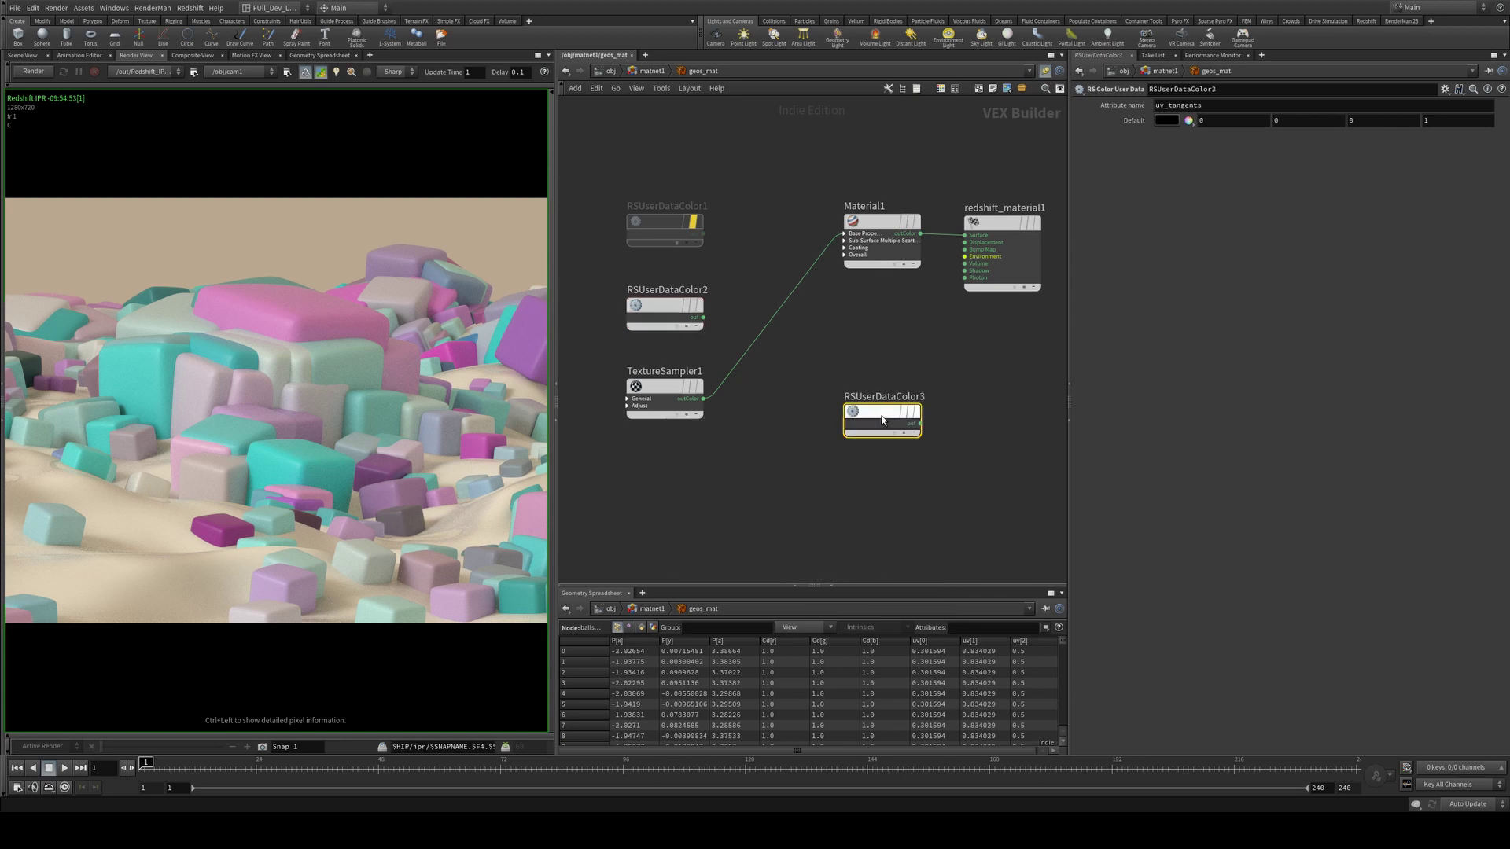
key("Delete")
- Connect the output of RSUserDataColor2 to the diffuse_color input of Material1
left_click(663, 305)
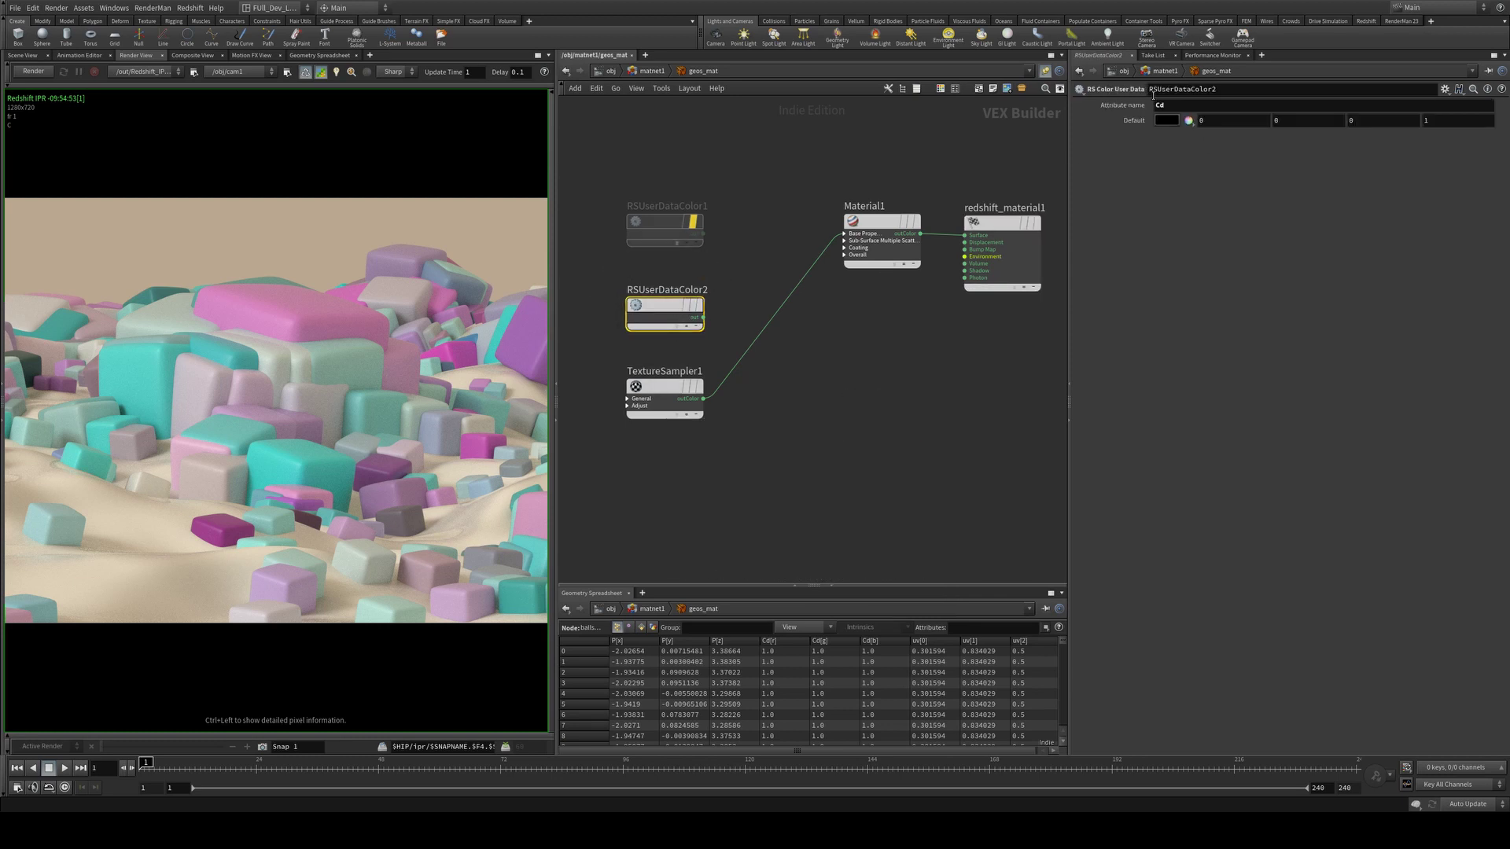
left_click_drag(702, 317, 844, 234)
left_click(860, 251)
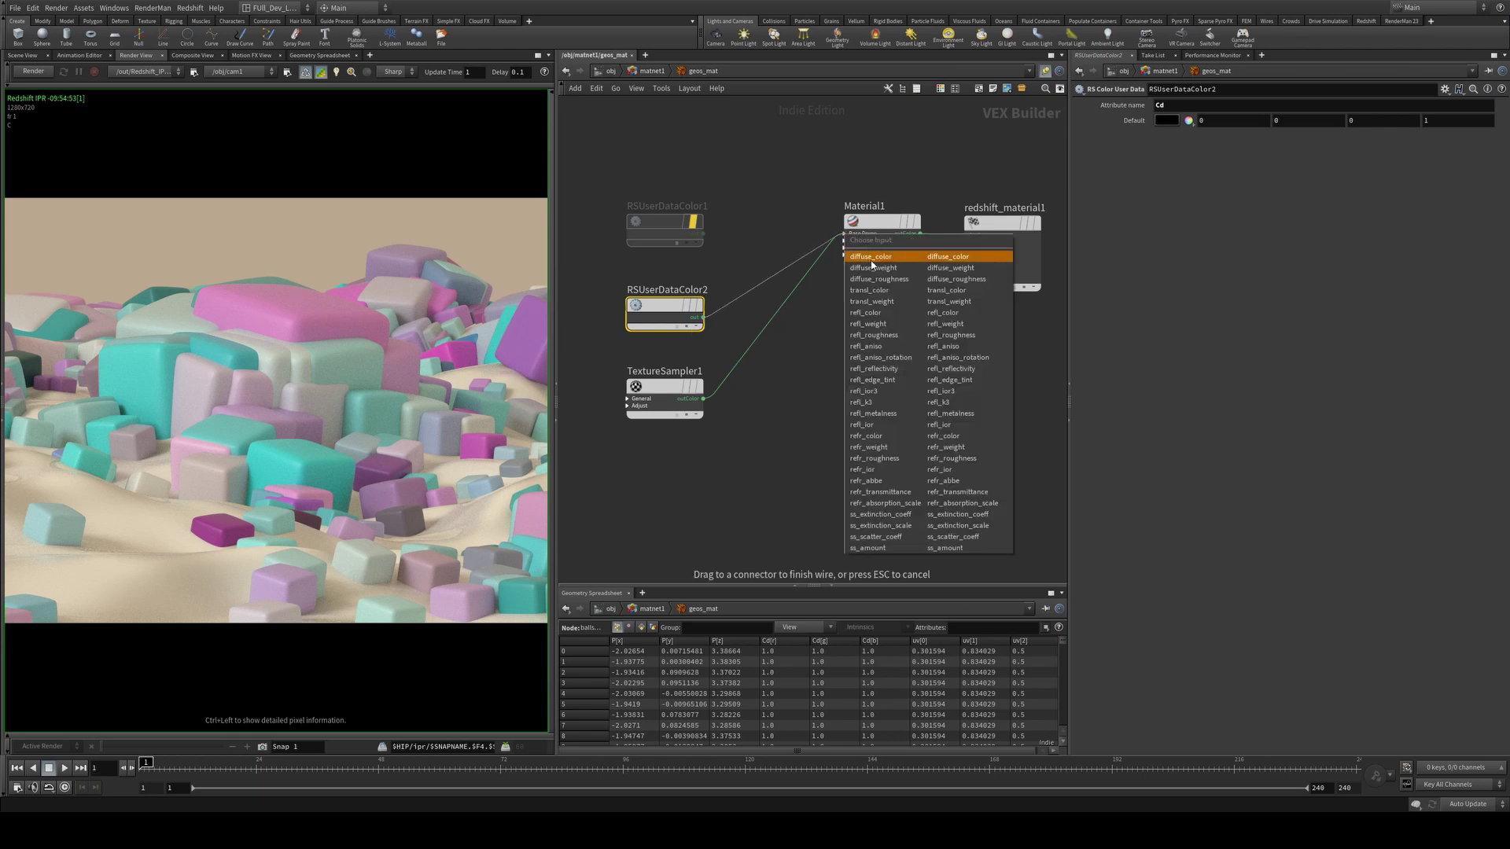
left_click(890, 262)
- Return to the object level and open the geos geometry network
key("u")
key("u")
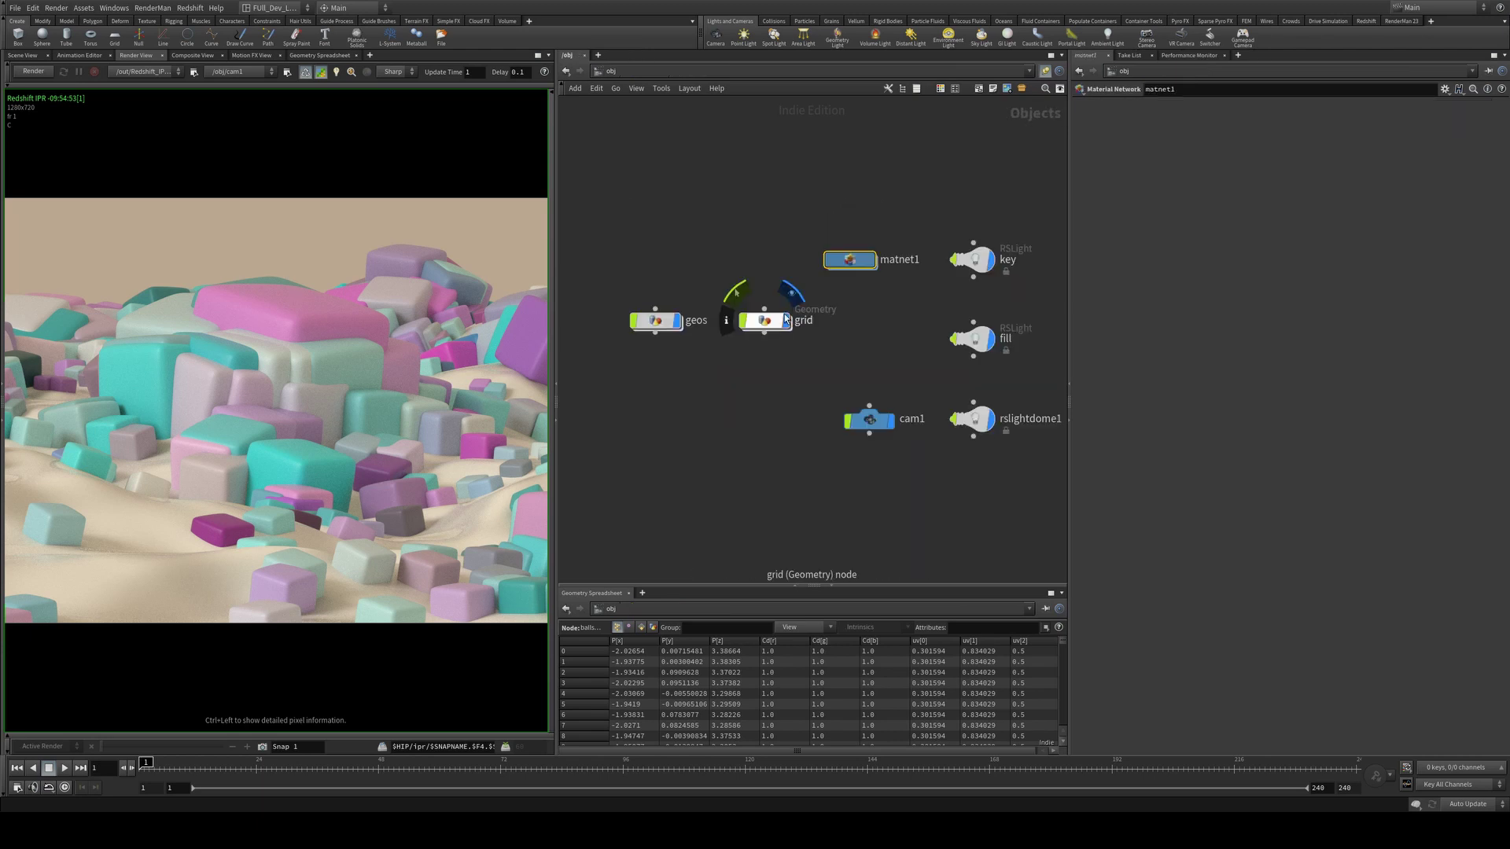
double_click(645, 325)
middle_click_drag(924, 251, 917, 222)
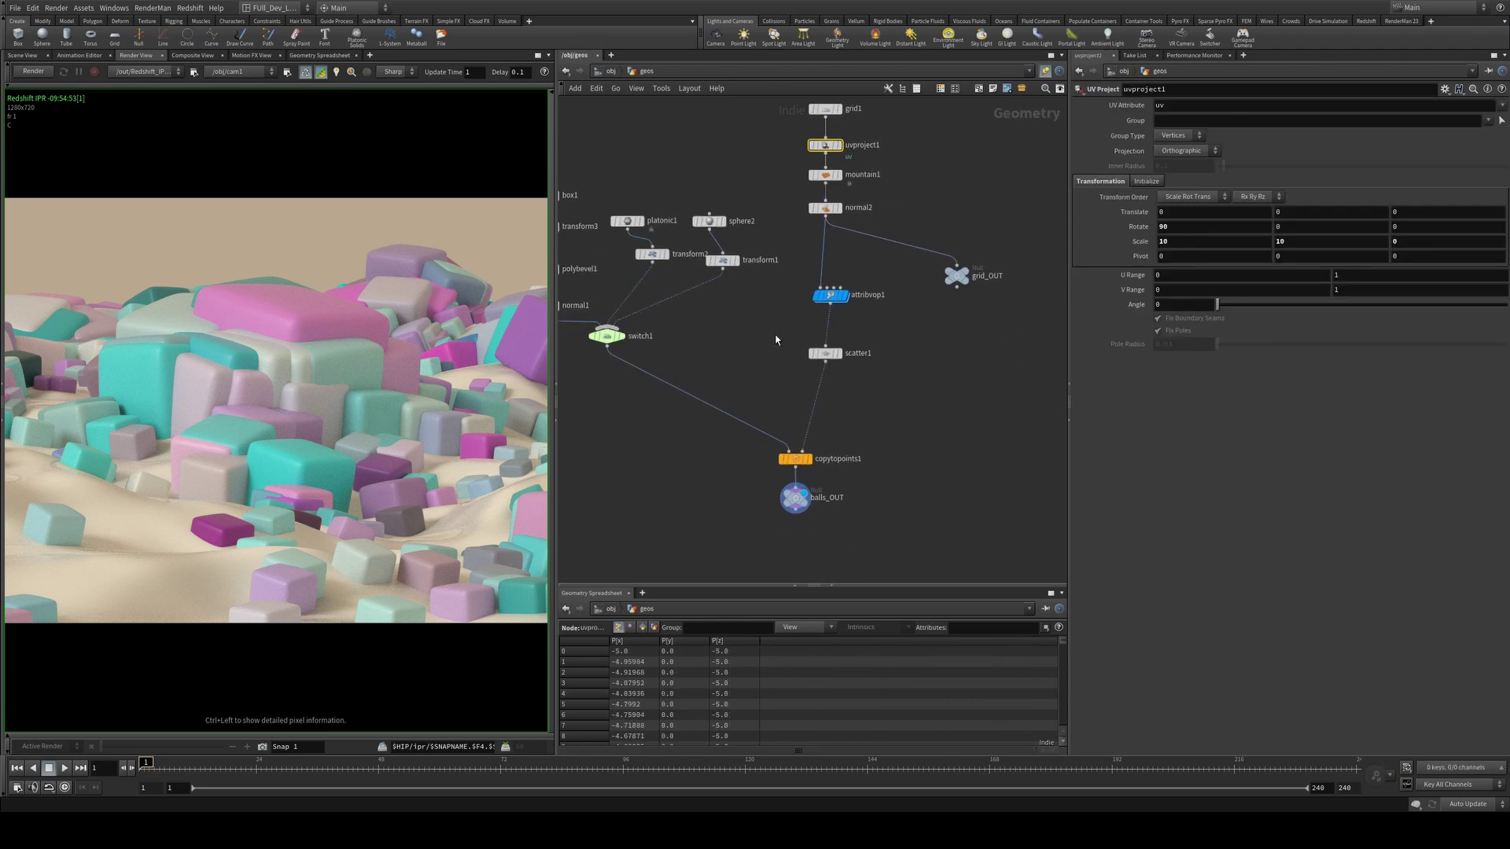
- Add an Attribute from Map node beside the grid's node chain in the geos network
left_click(887, 228)
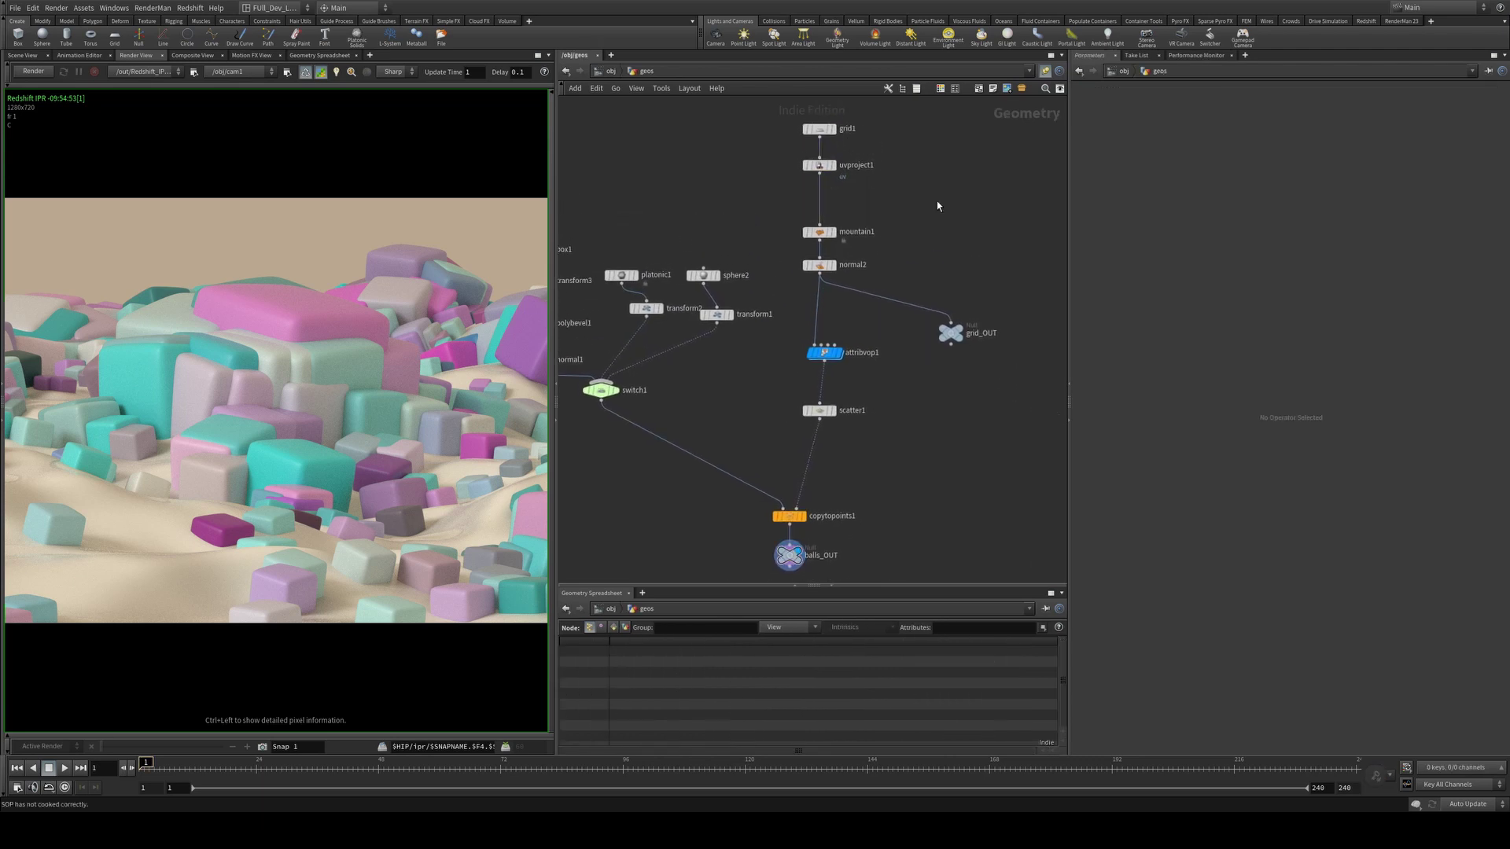
key("Tab")
type("attr")
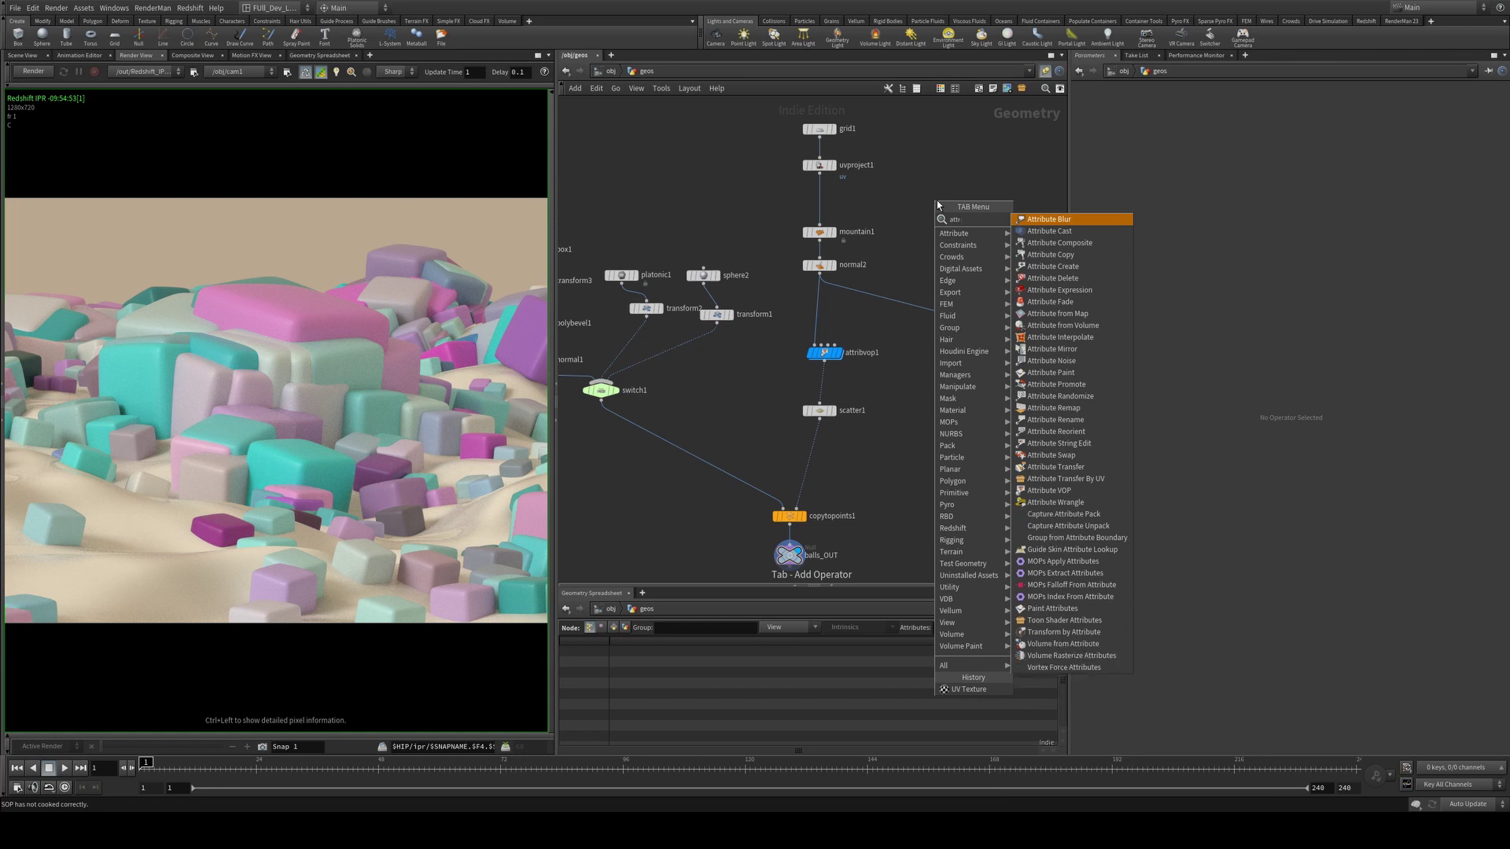
type("ibute from")
key("Return")
left_click(937, 201)
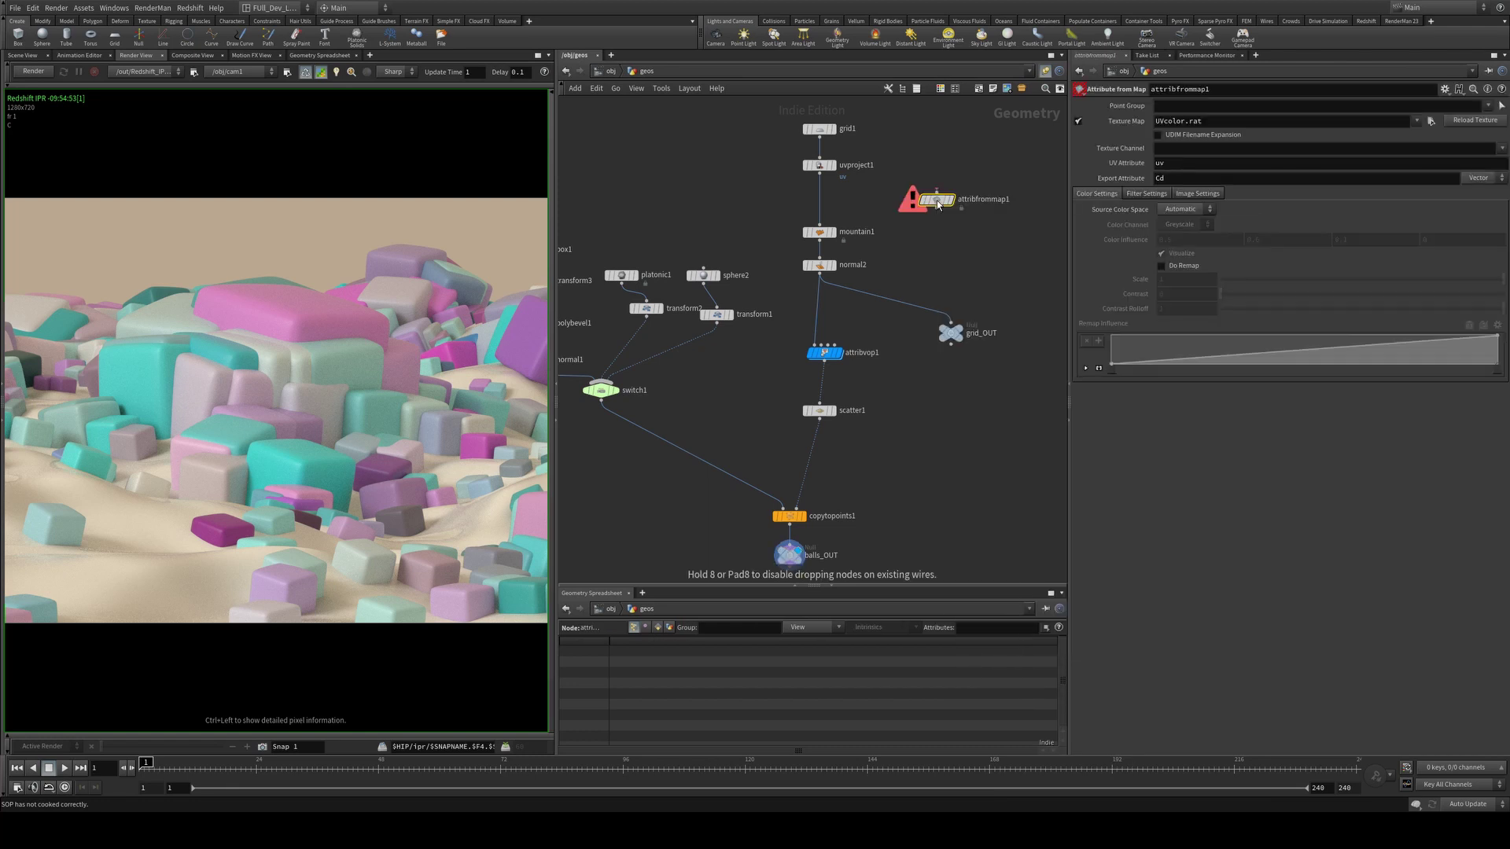
- Insert attribfrommap1 between uvproject1 and mountain1 and set its texture map to paint-splatter-background-17.jpg from the assets folder
left_click(938, 206)
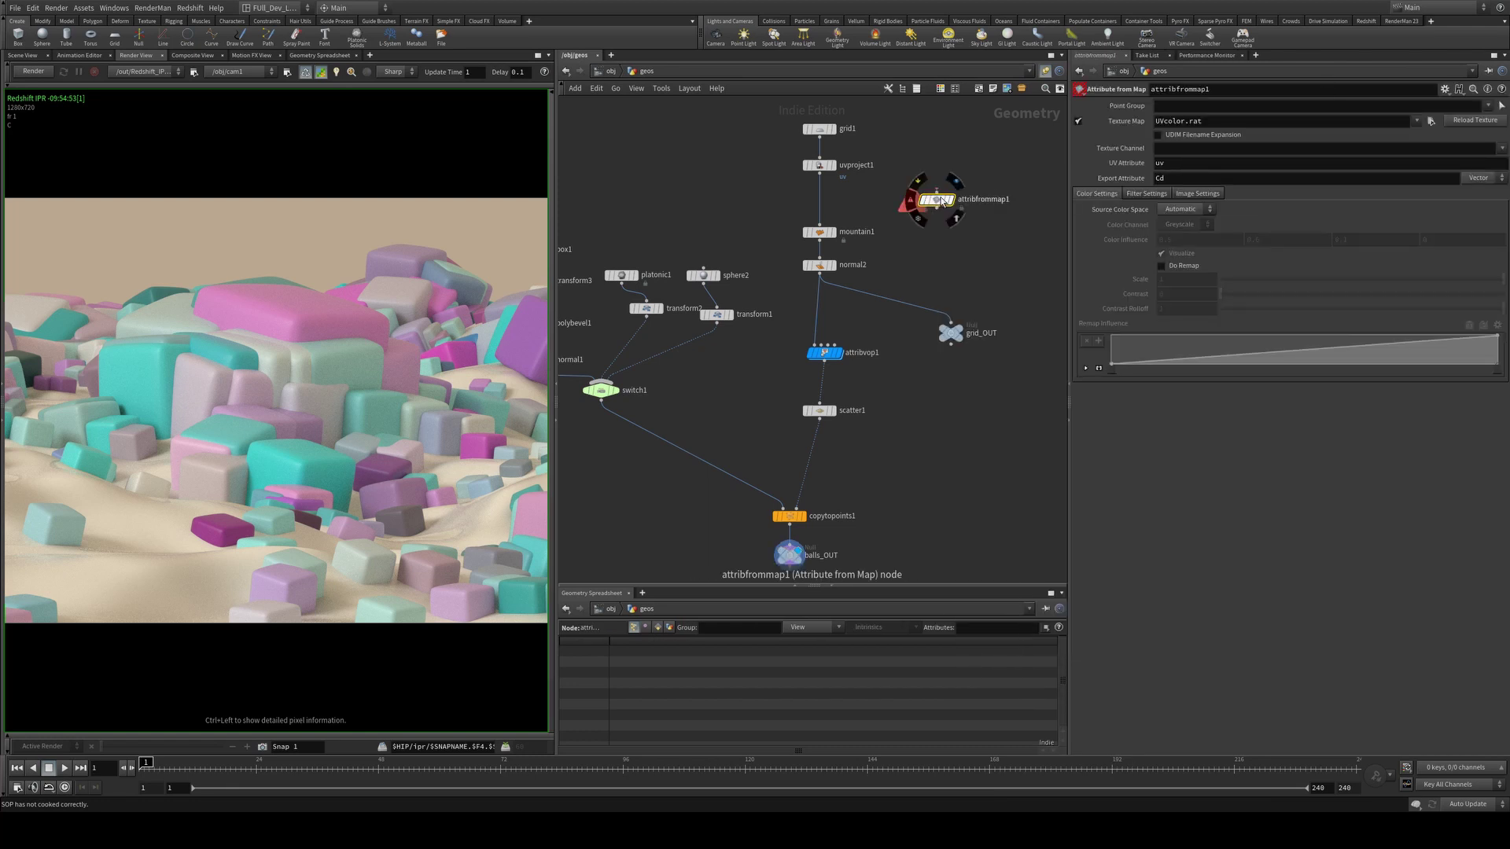
left_click_drag(936, 201, 819, 199)
left_click(1431, 121)
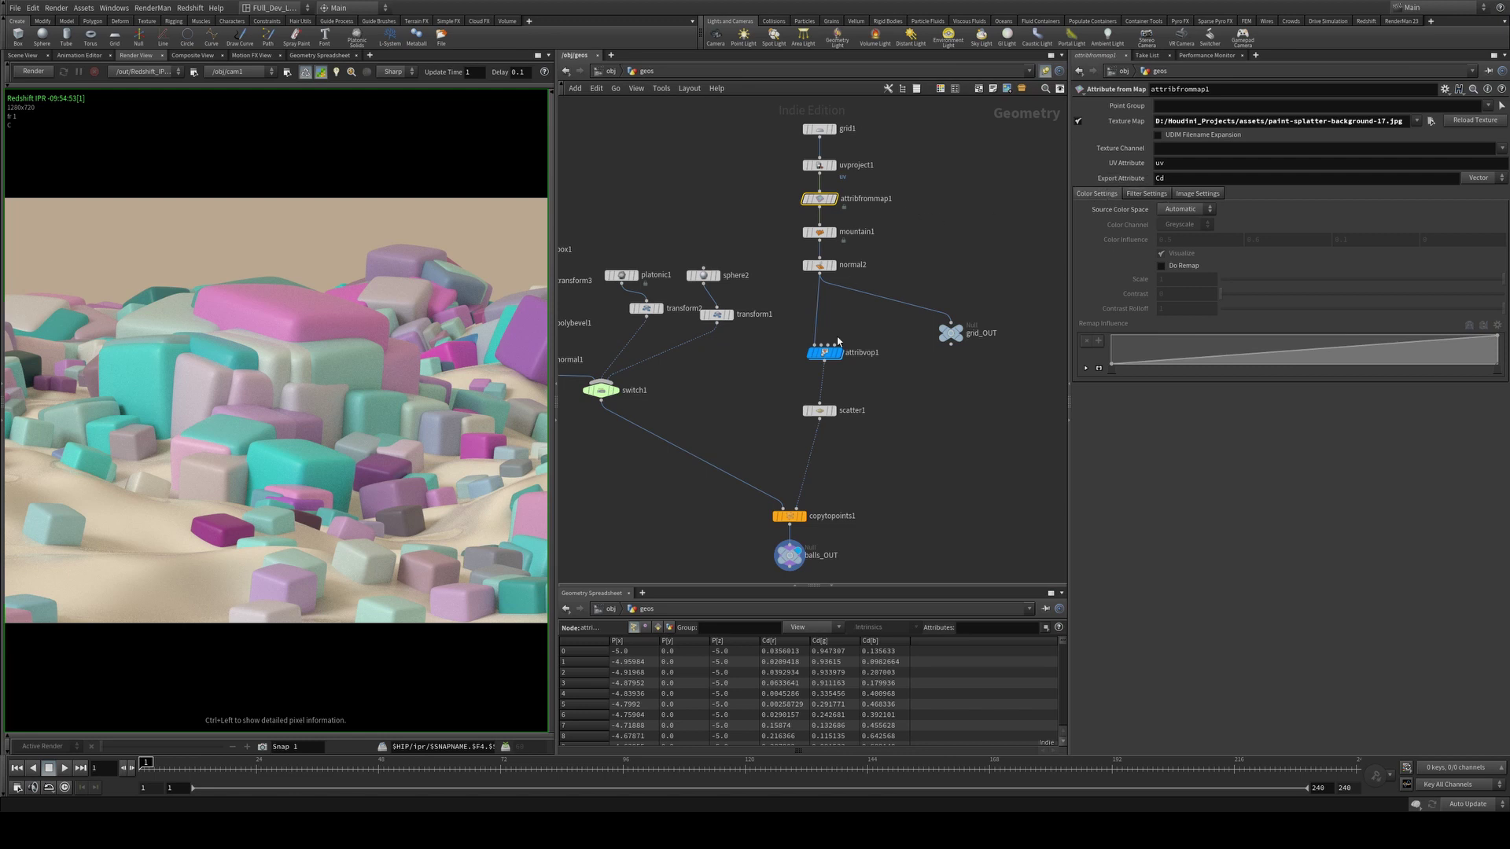
- Examine the attributes of the copytopoints1 node
middle_click_drag(891, 449, 969, 290)
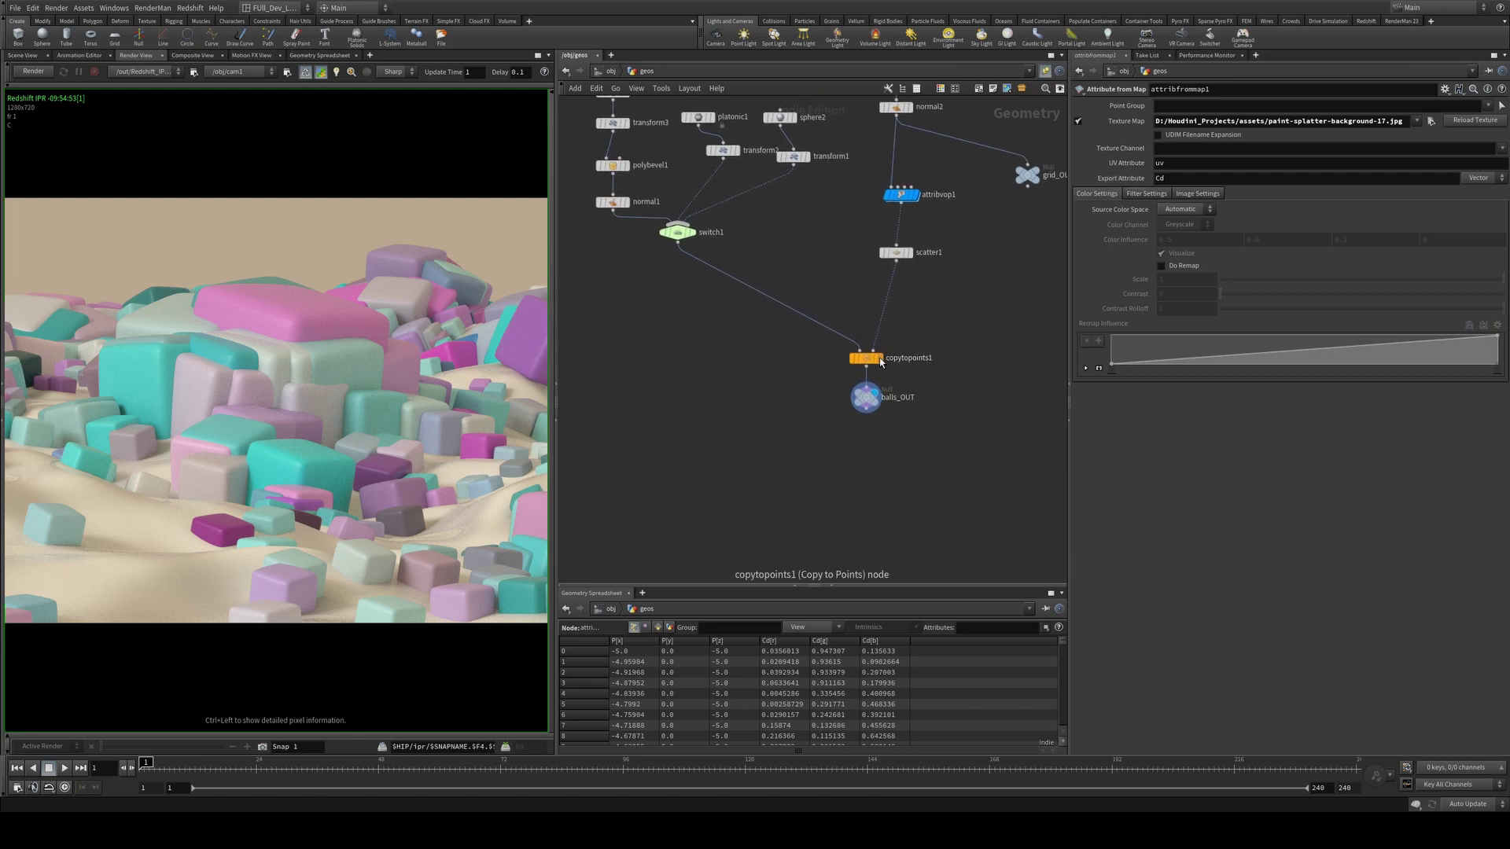
left_click(880, 359)
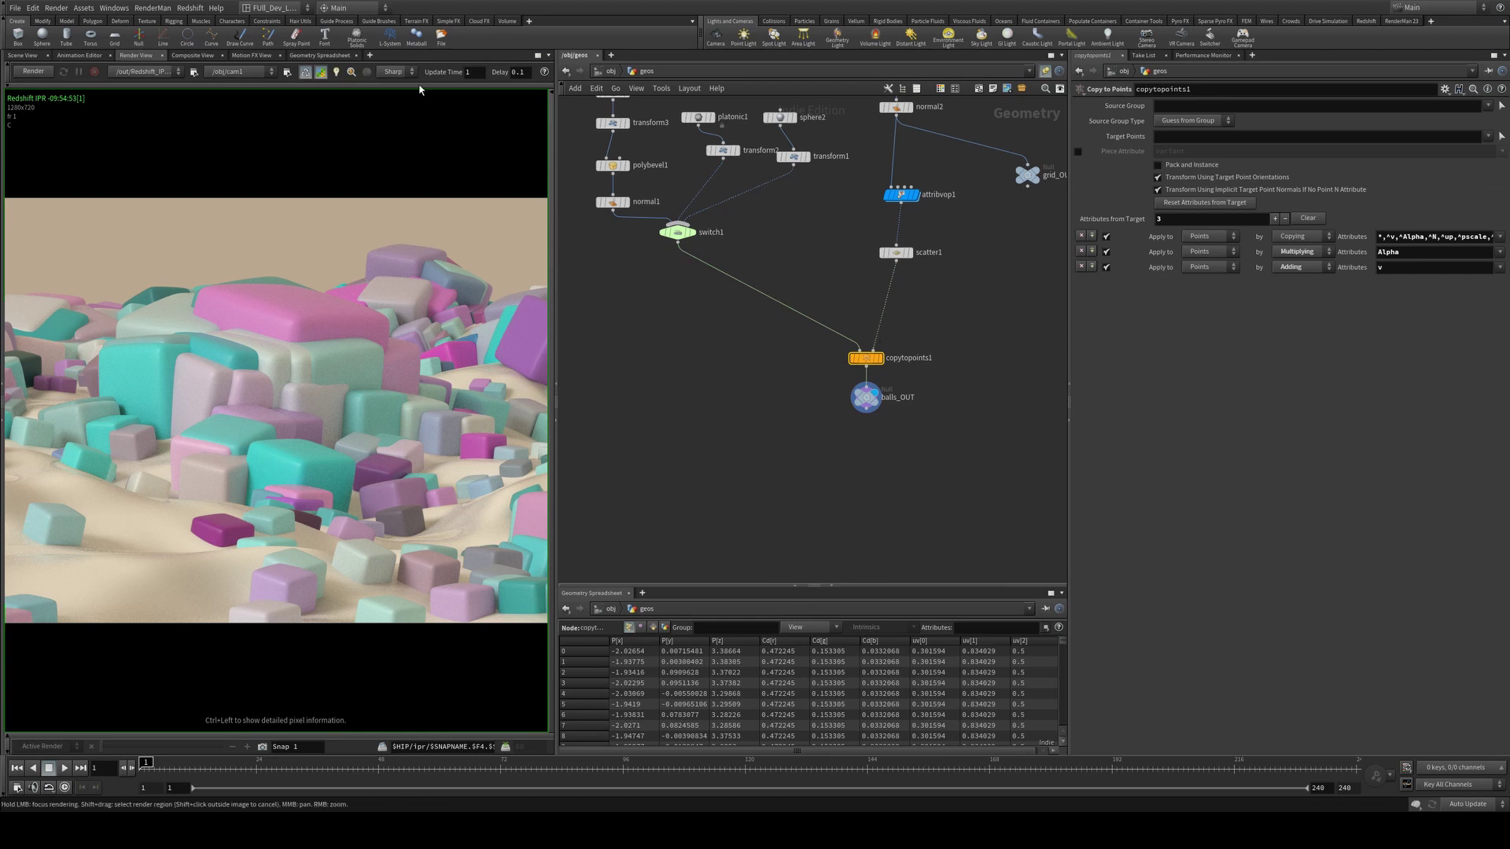
- Open the geos_mat material network inside matnet1 and start the Redshift render of the scene
key("u")
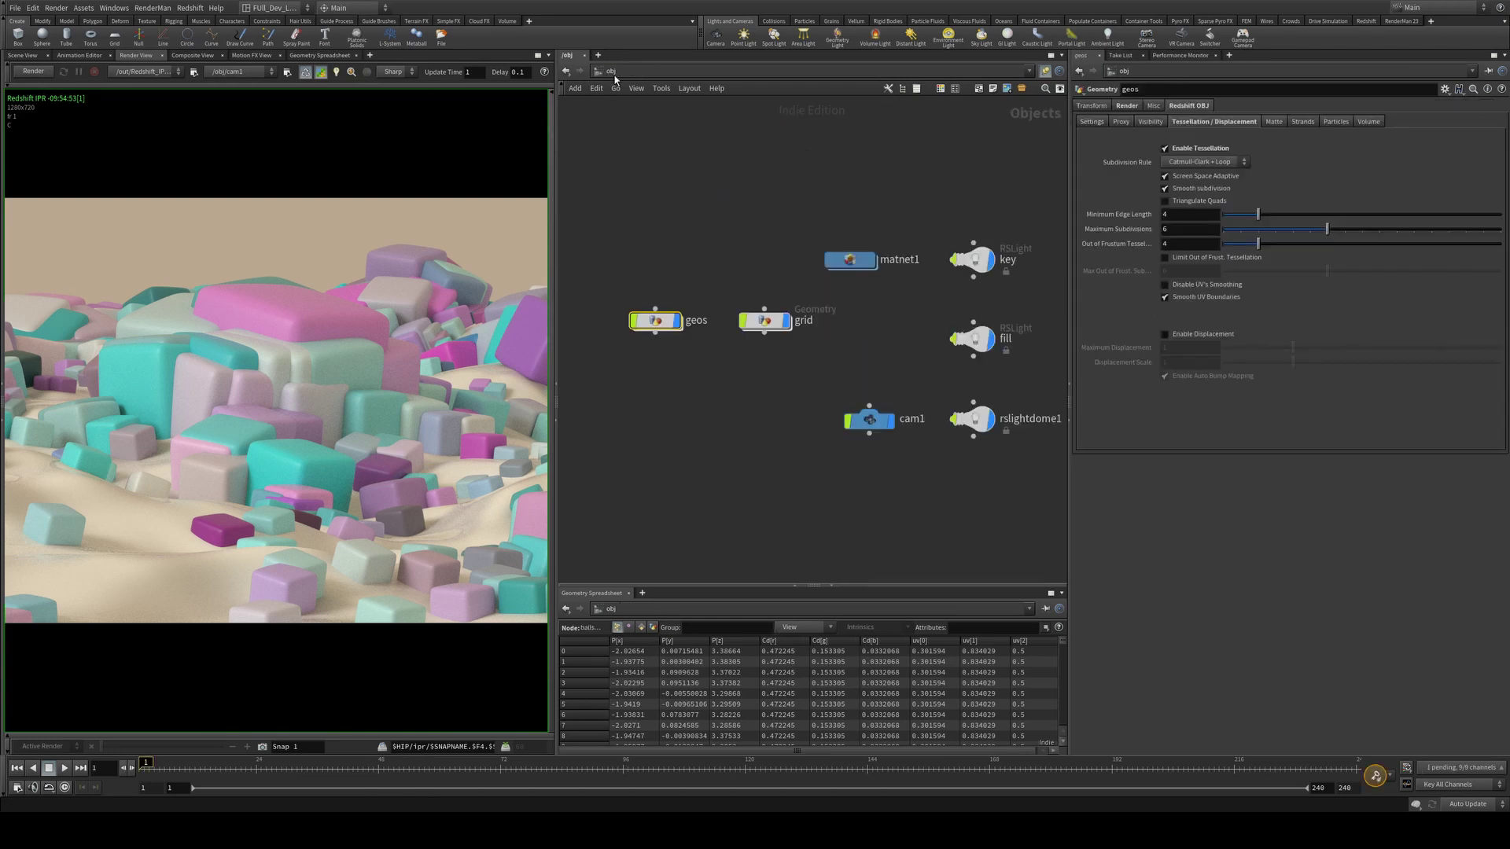
double_click(849, 266)
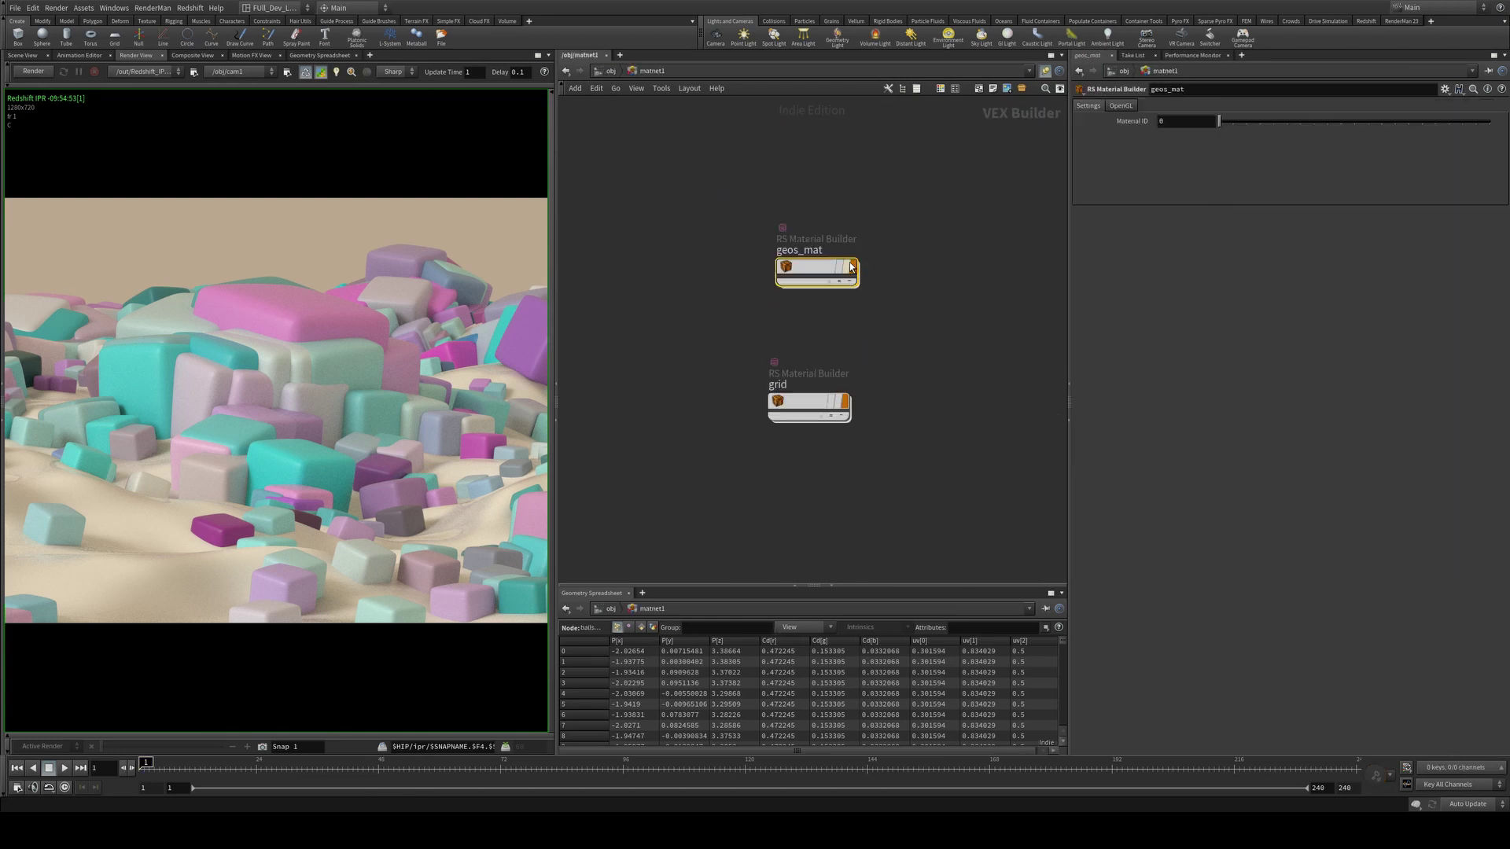
double_click(847, 266)
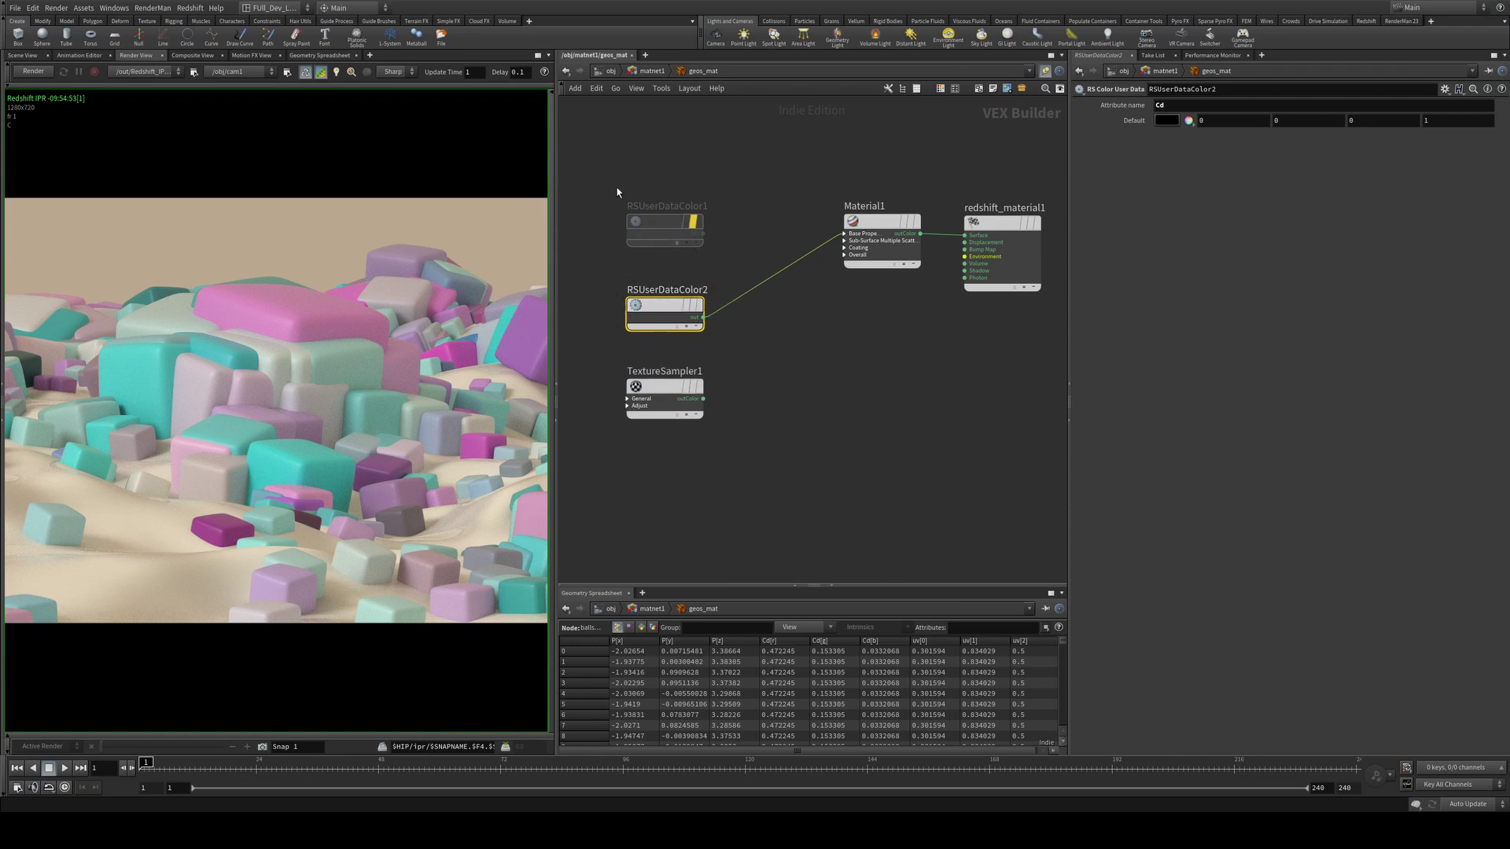
mouse_move(660, 305)
left_click(33, 72)
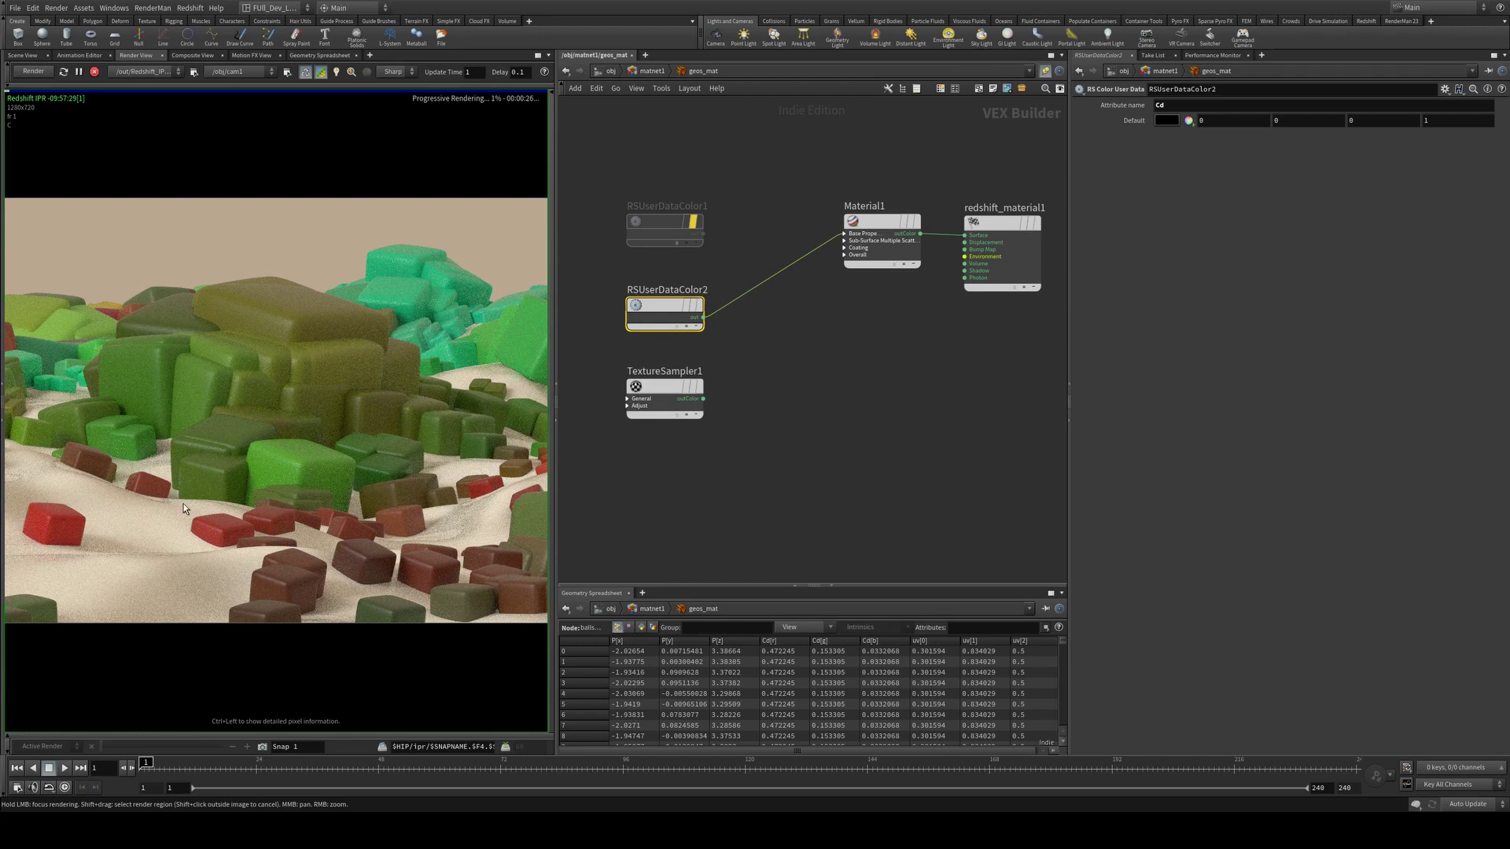